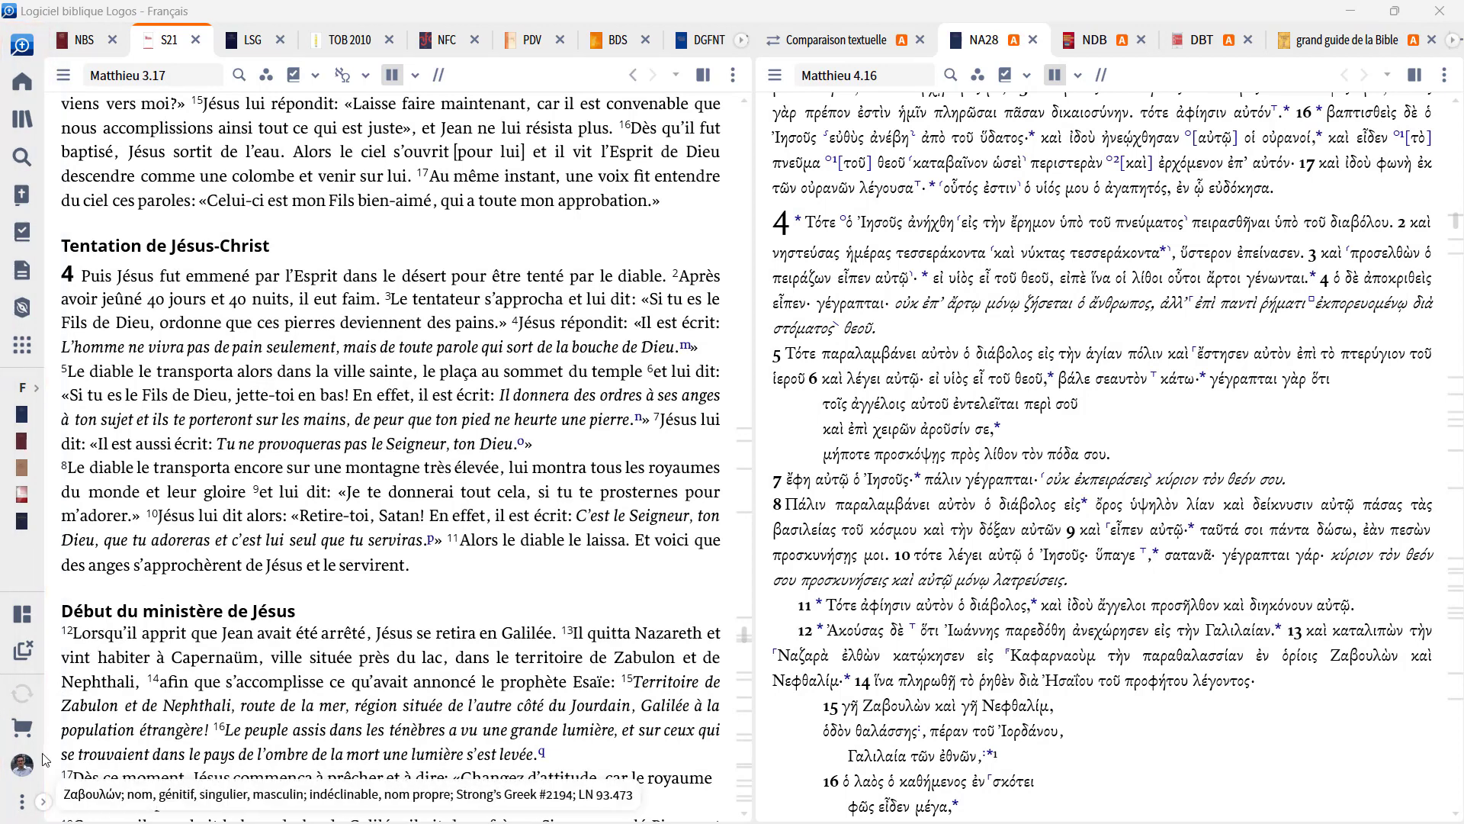
Step: Expand the sidebar to view its labelled entries, and collapse it again
click(42, 805)
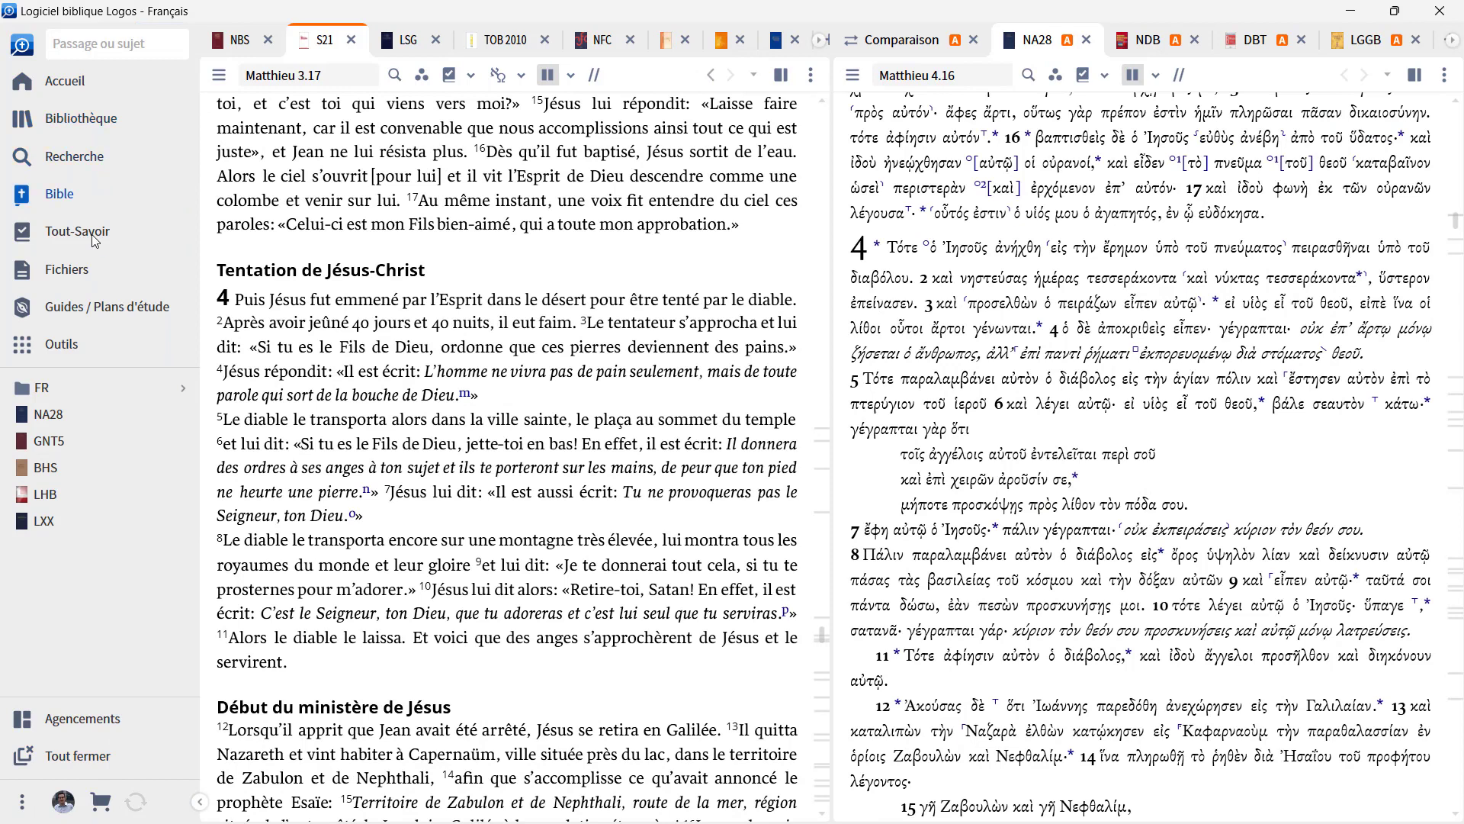
click(199, 801)
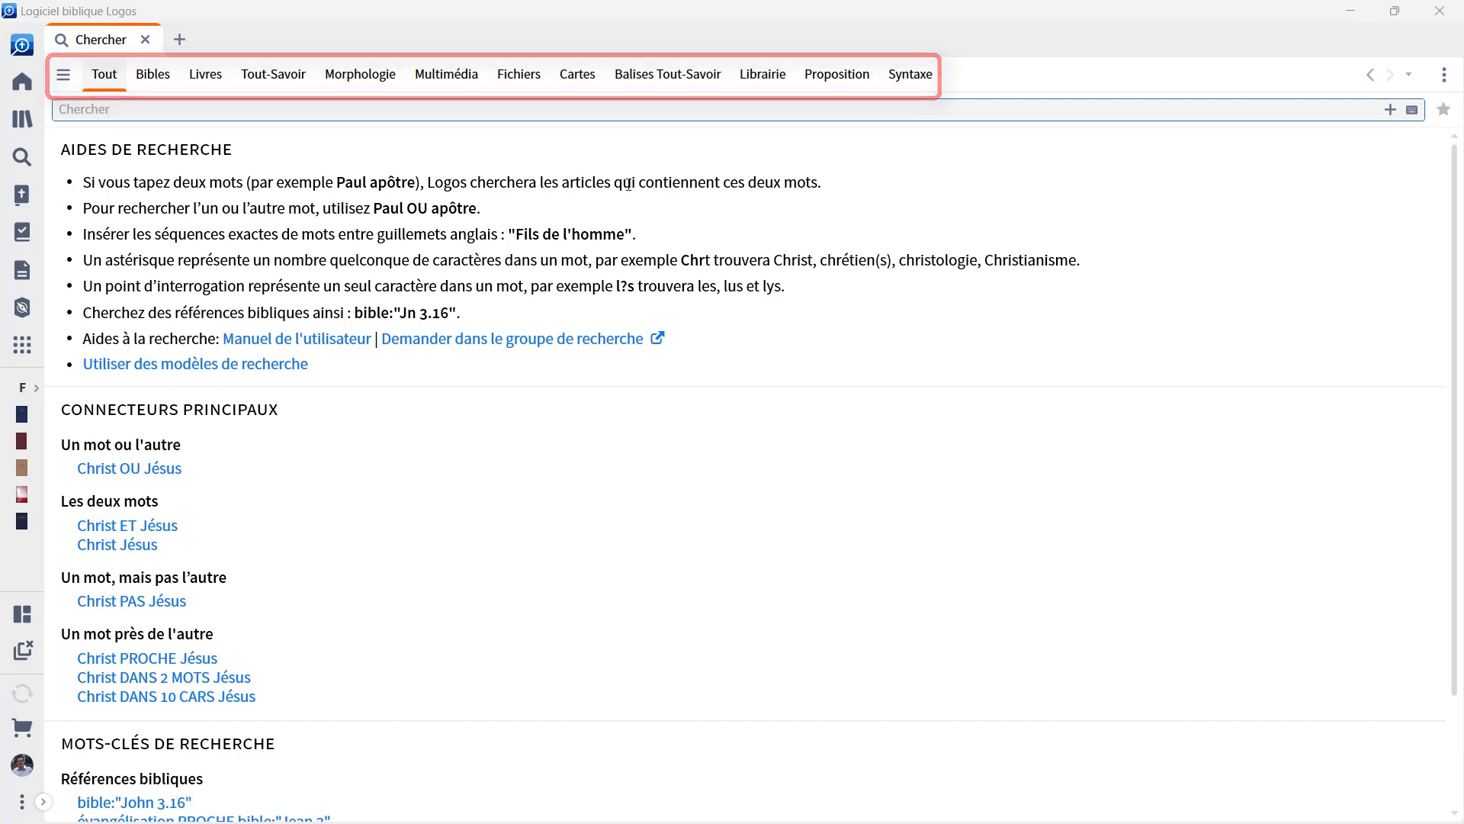
Step: Look through the Bibles, Livres, Tout-Savoir and Morphologie search types
click(152, 74)
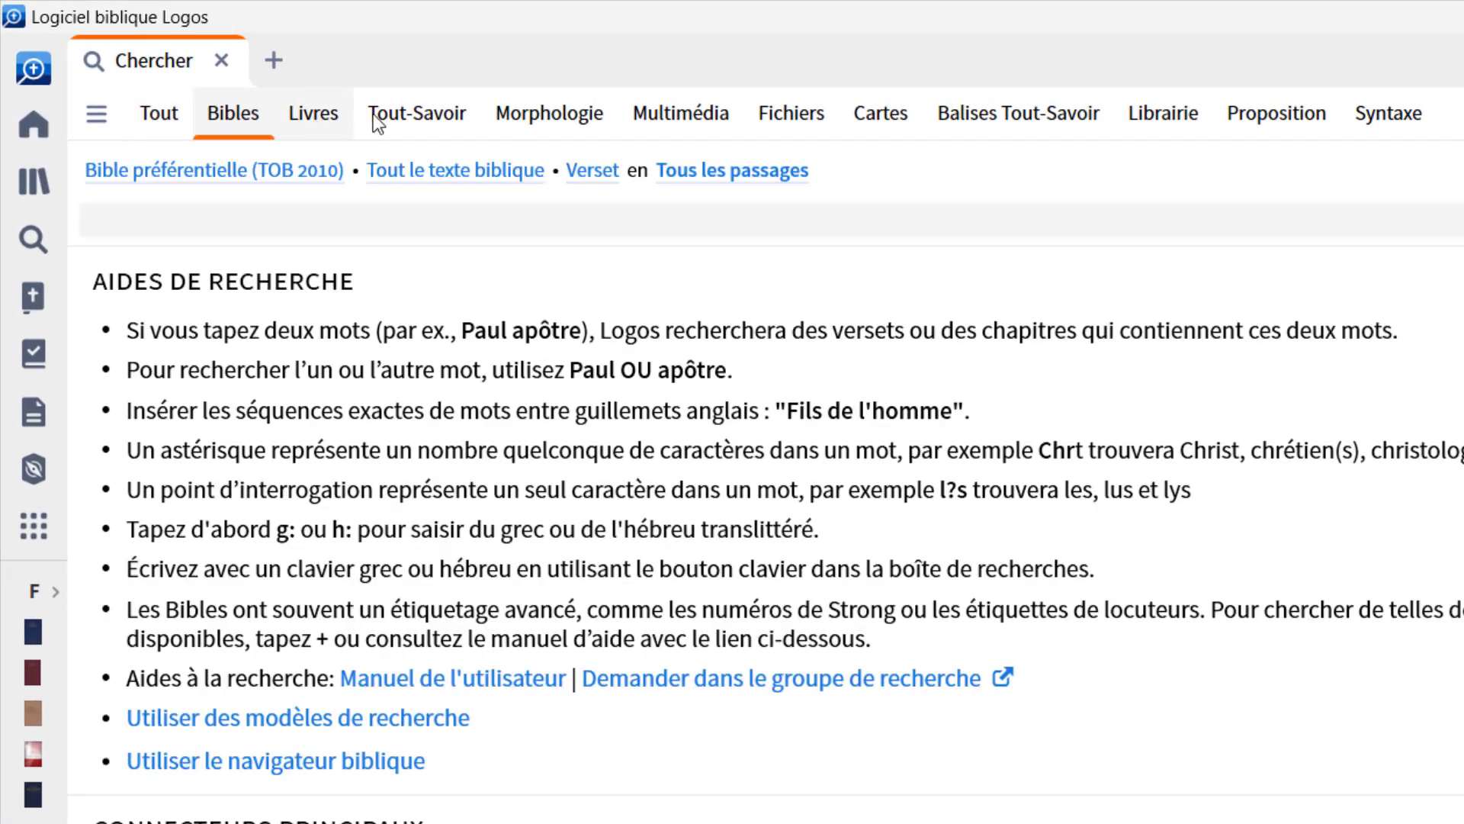
click(316, 114)
click(415, 118)
click(538, 134)
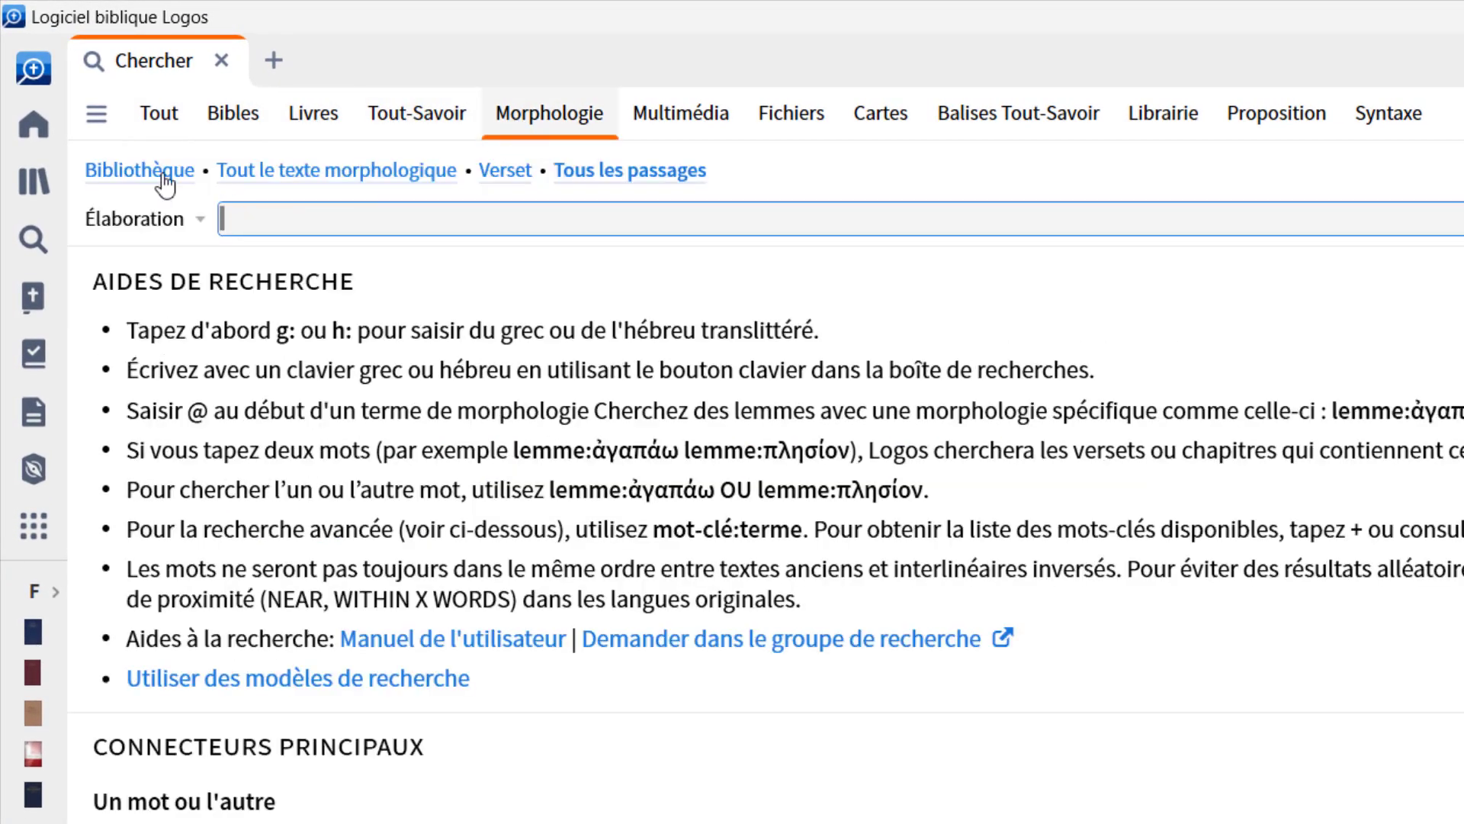
Step: Run a search for "prédestination" using the Tout search type
click(154, 131)
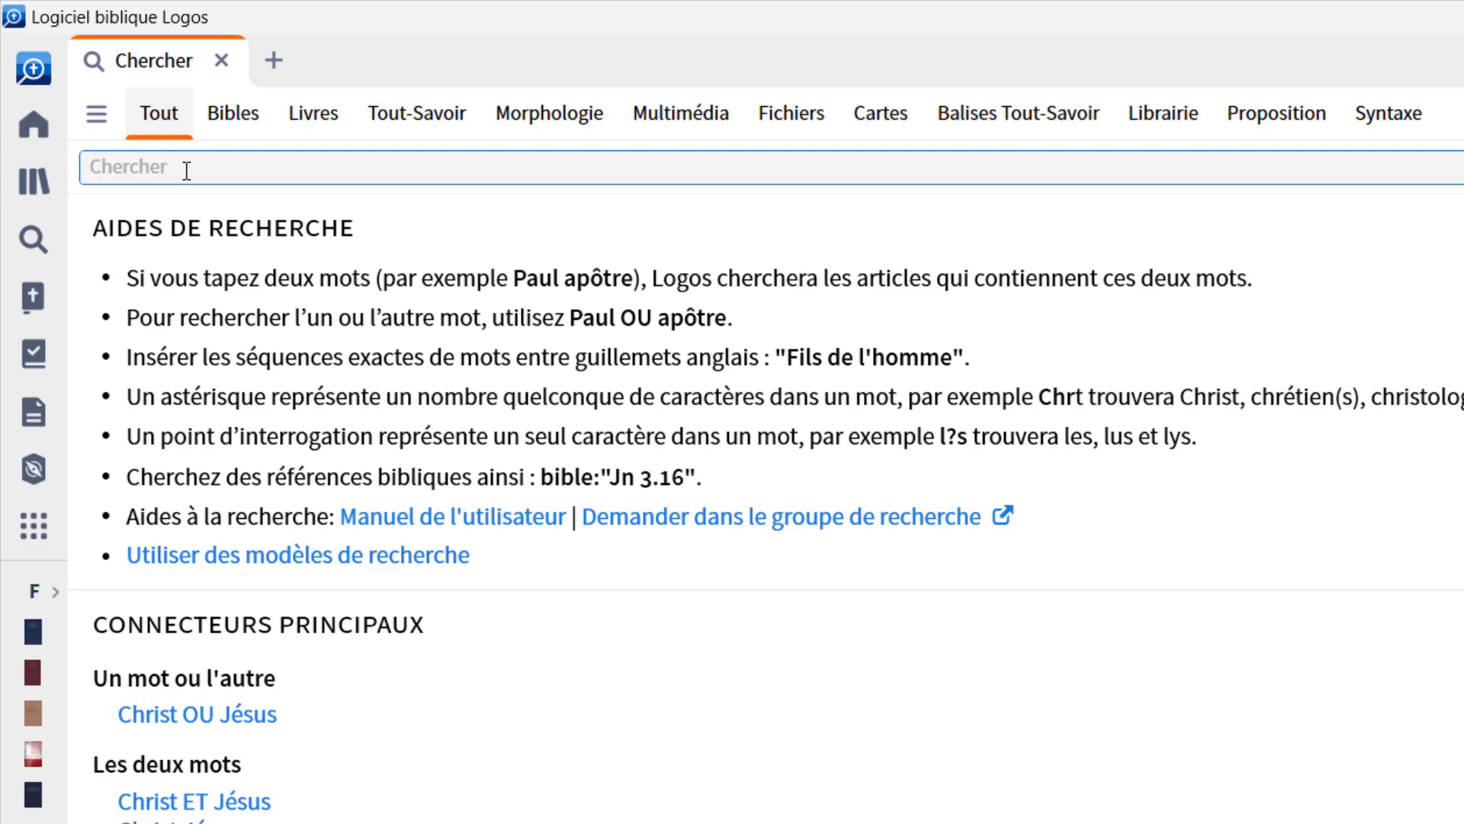
text(préd)
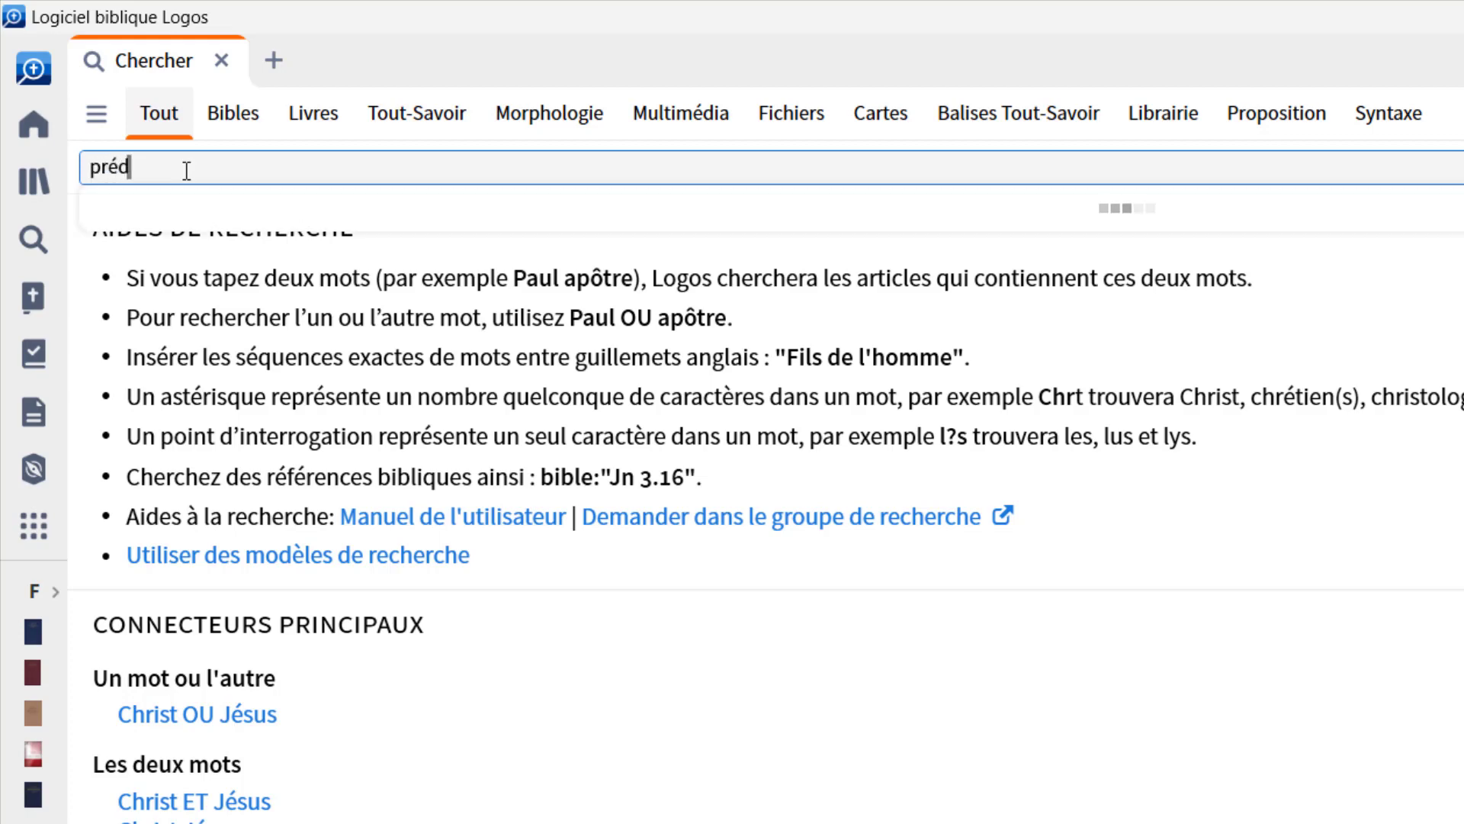
text(estination)
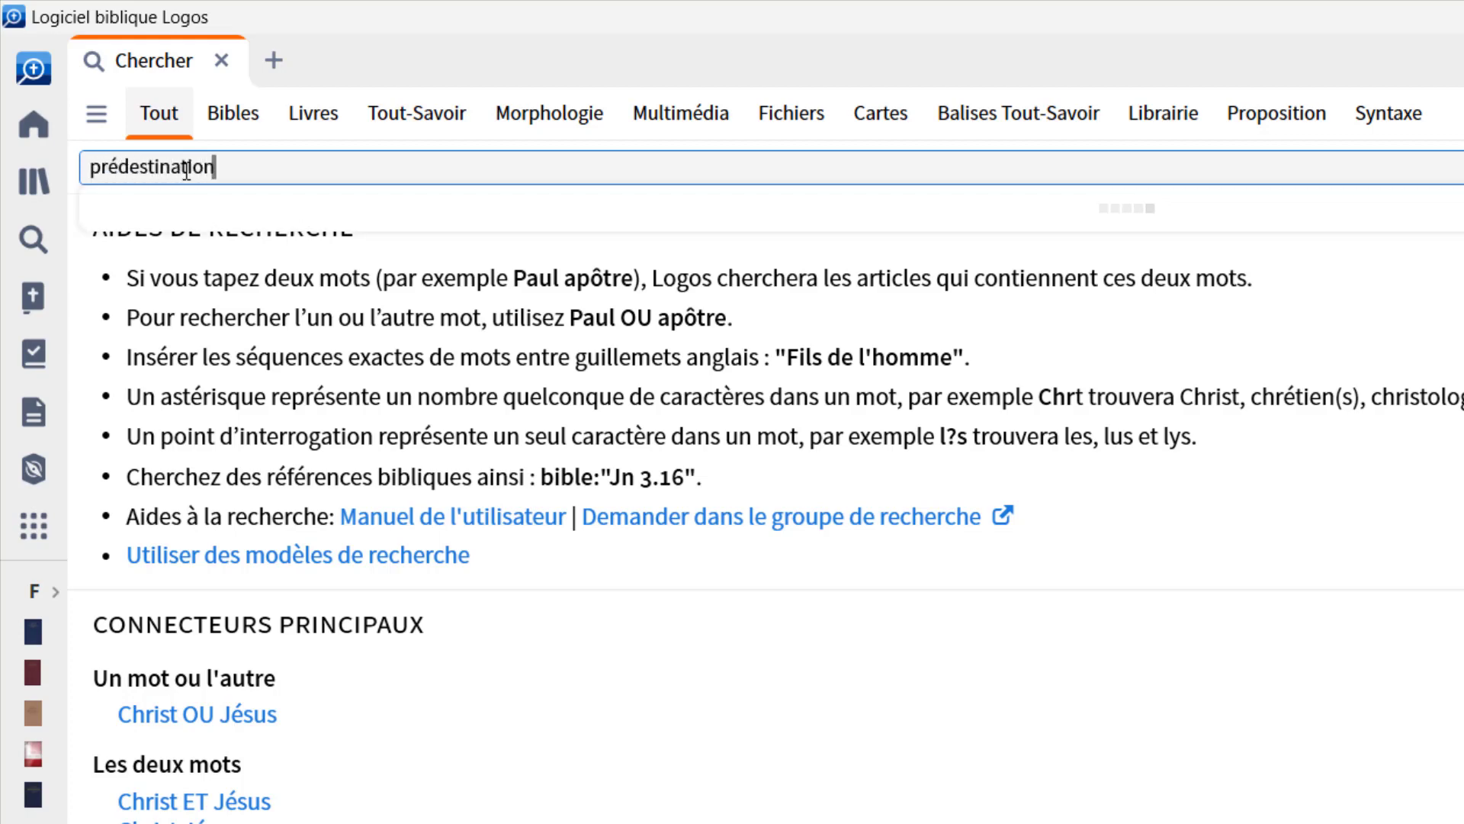
key(Return)
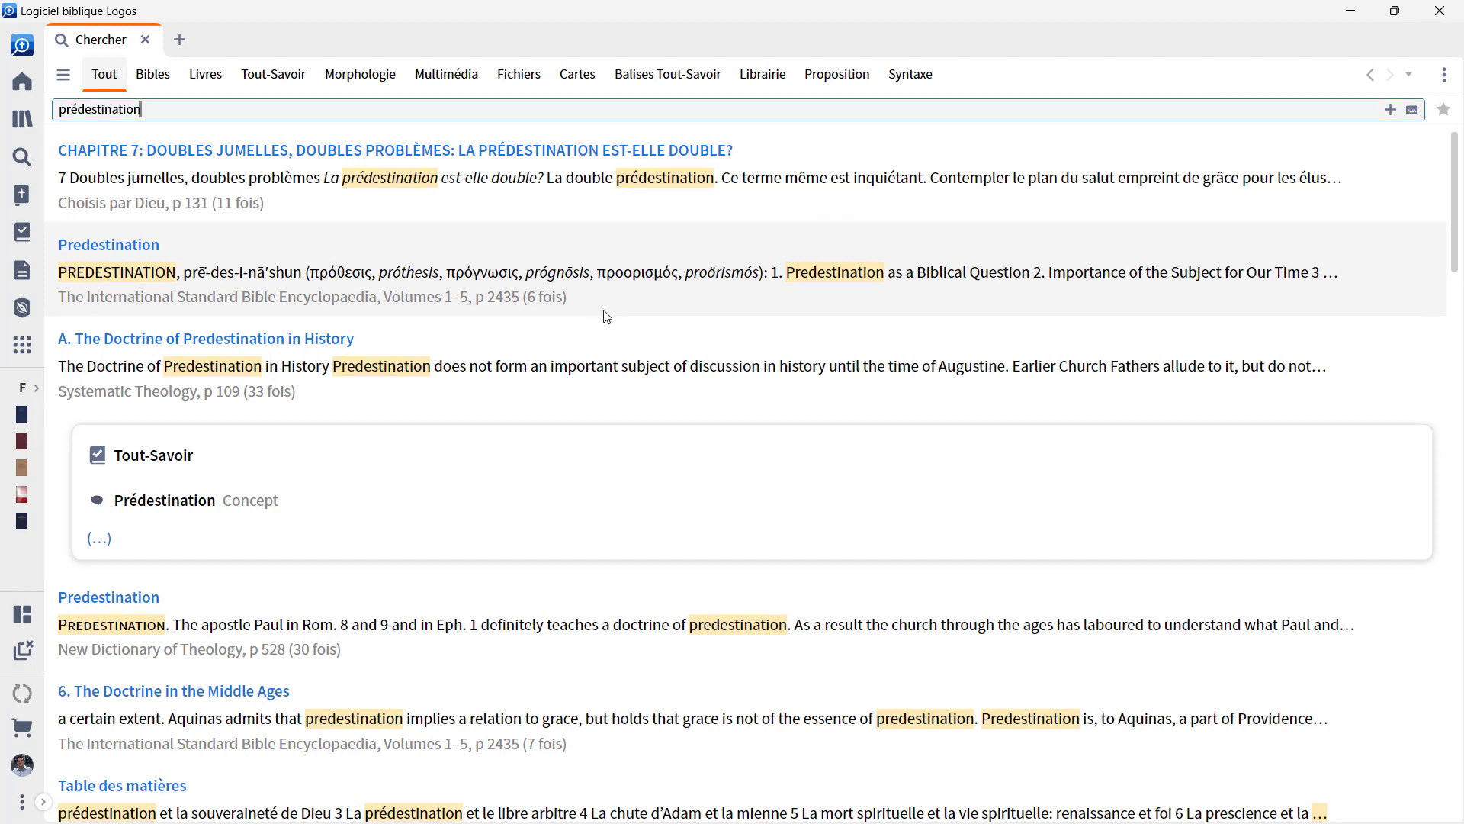
Step: Examine the mixed results for "prédestination", including the Tout-Savoir, Bibliothèque and multimedia cards, and return to the first result
scroll(607, 316, down, 3)
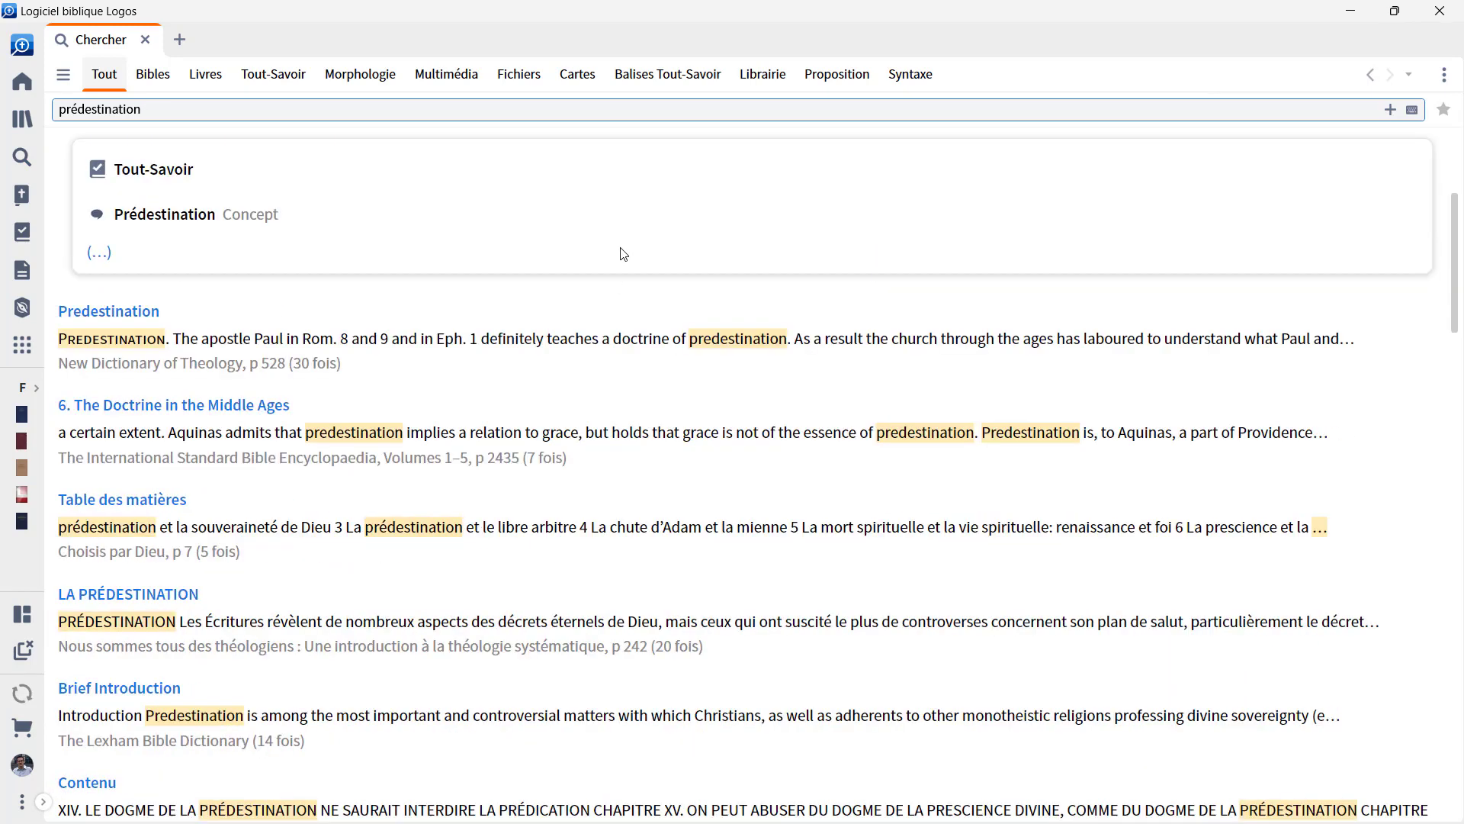
scroll(619, 252, up, 3)
scroll(585, 402, down, 3)
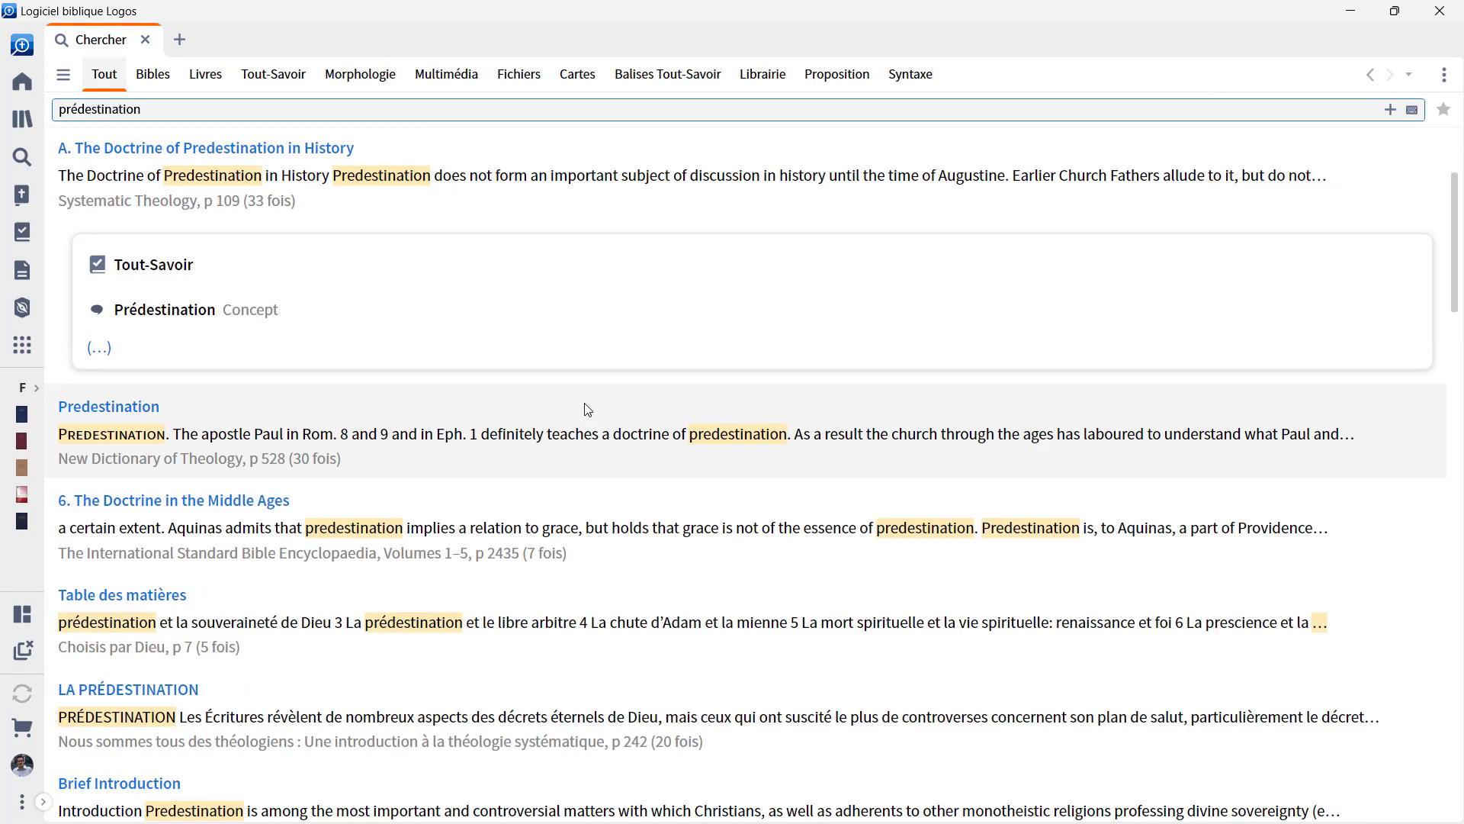
scroll(585, 305, down, 8)
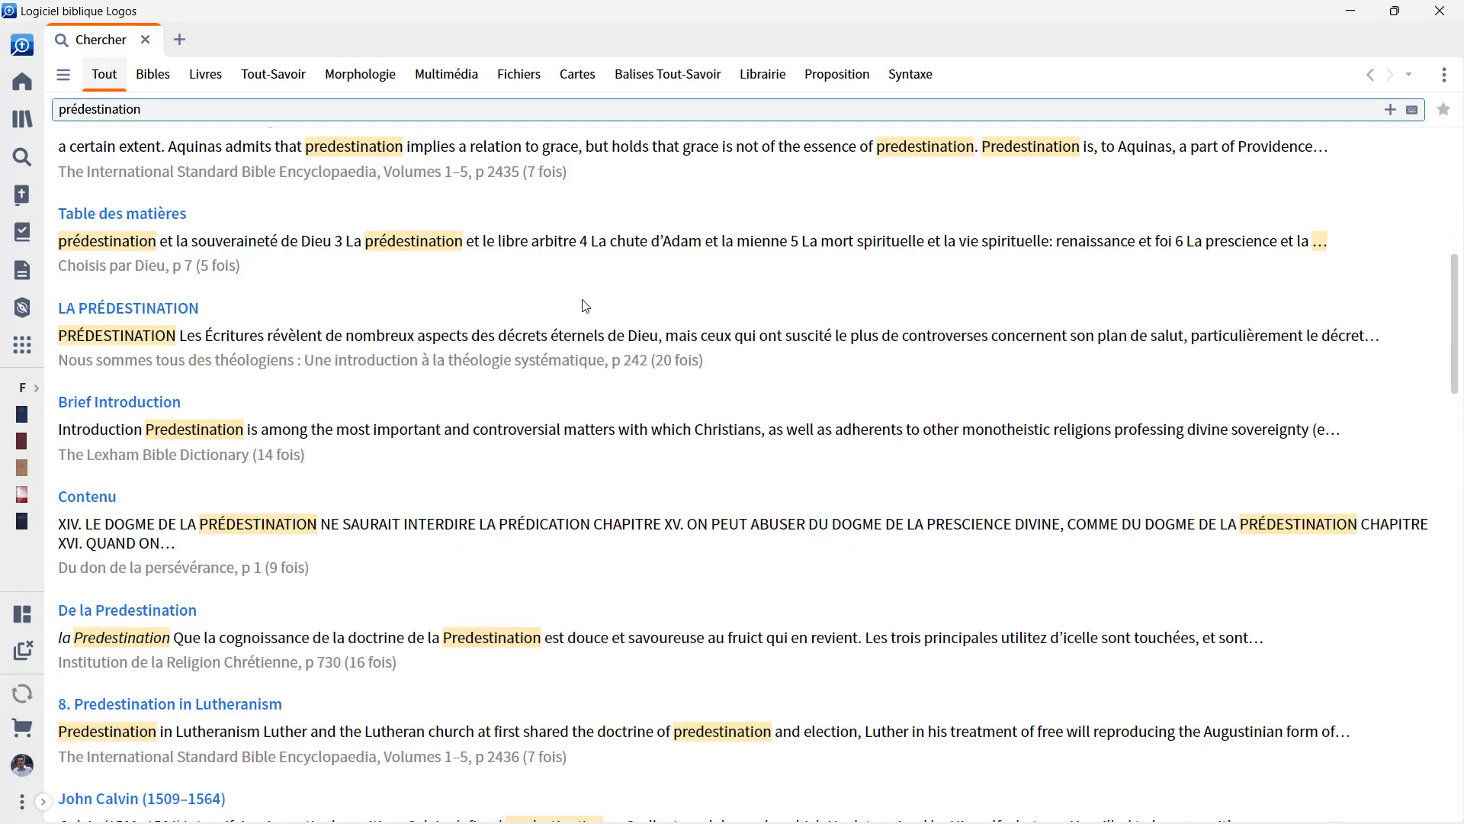
scroll(585, 306, down, 16)
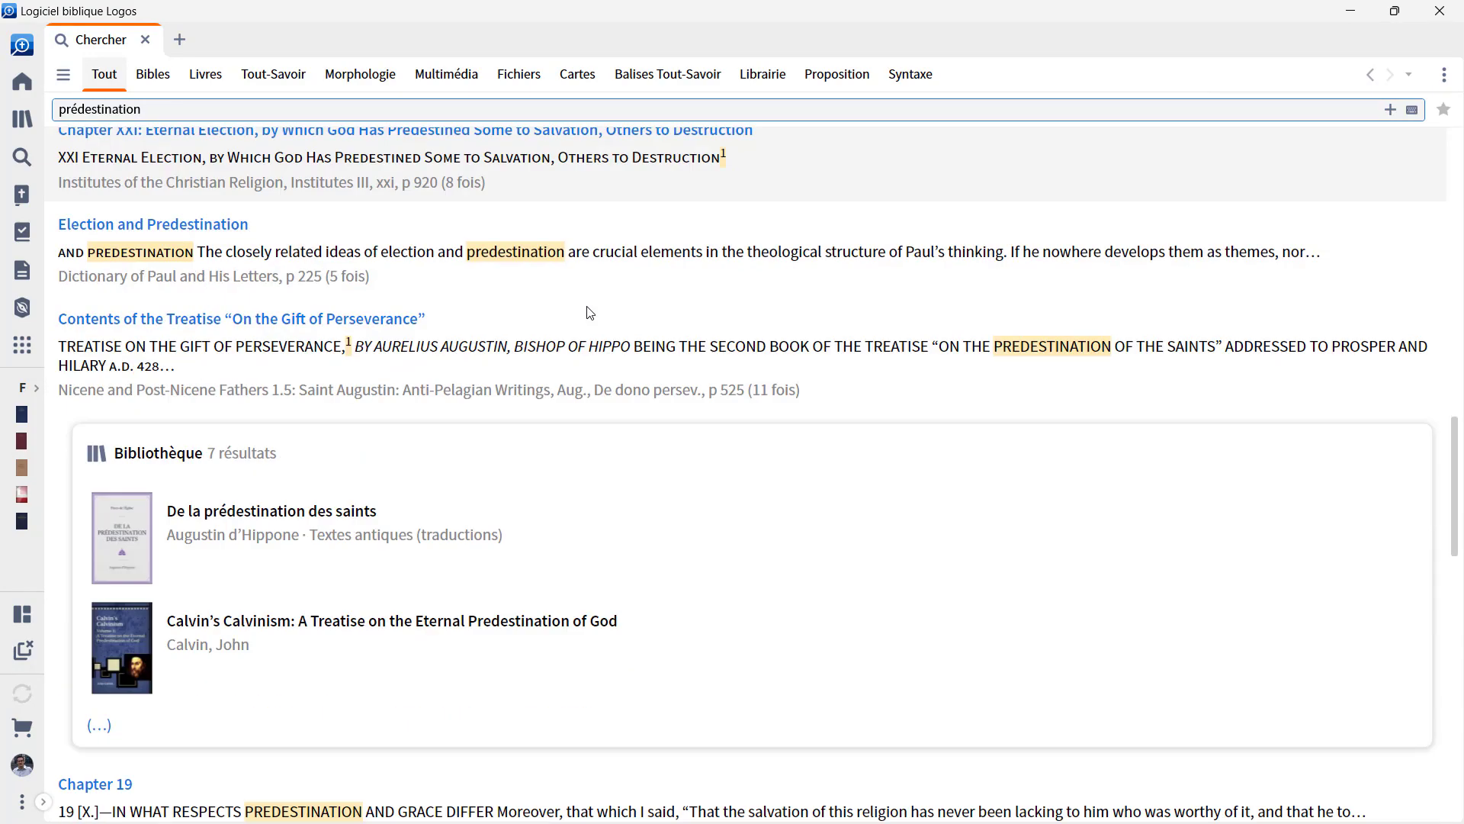
scroll(730, 271, down, 13)
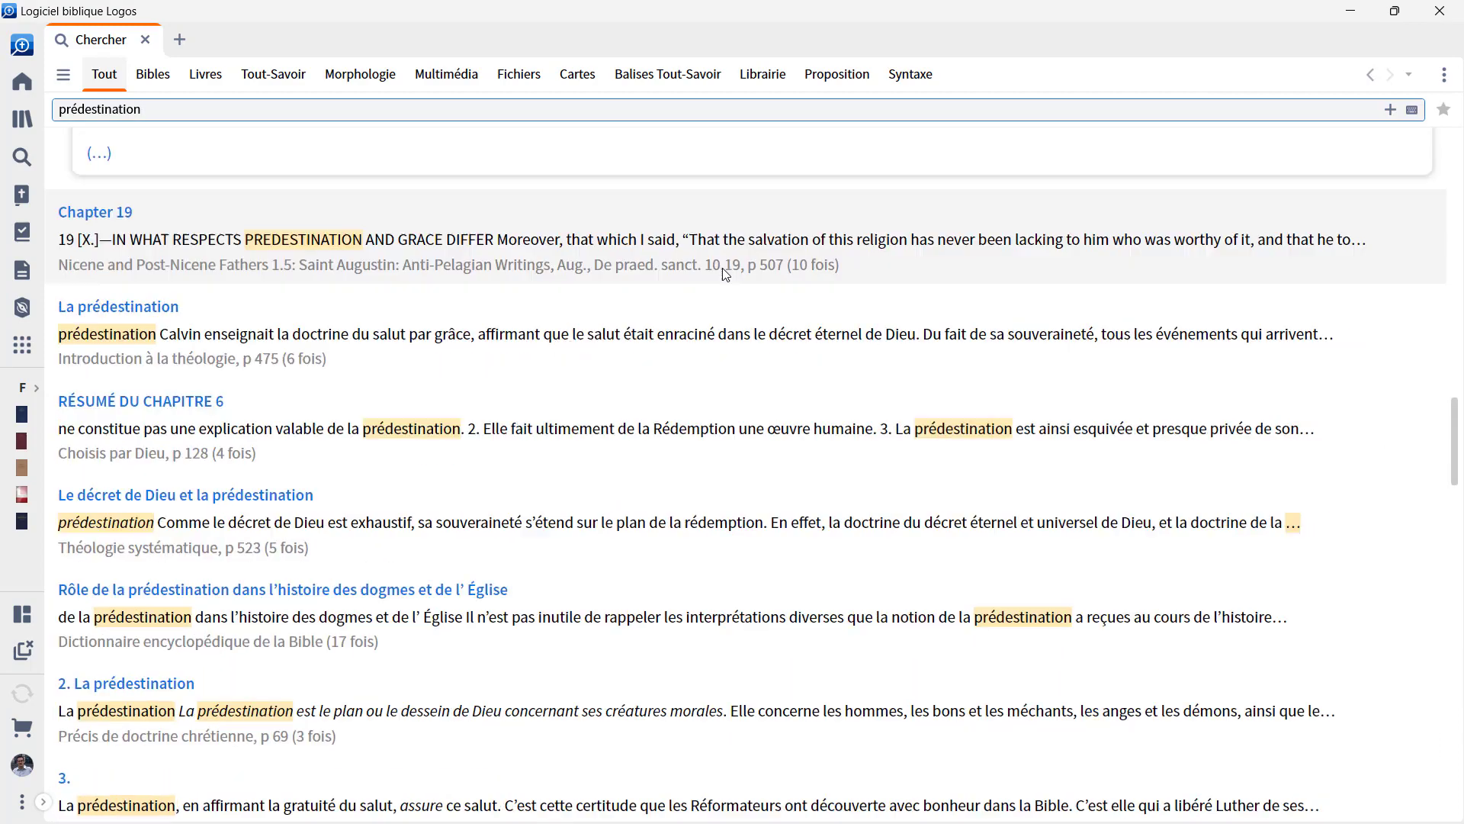
scroll(725, 275, down, 20)
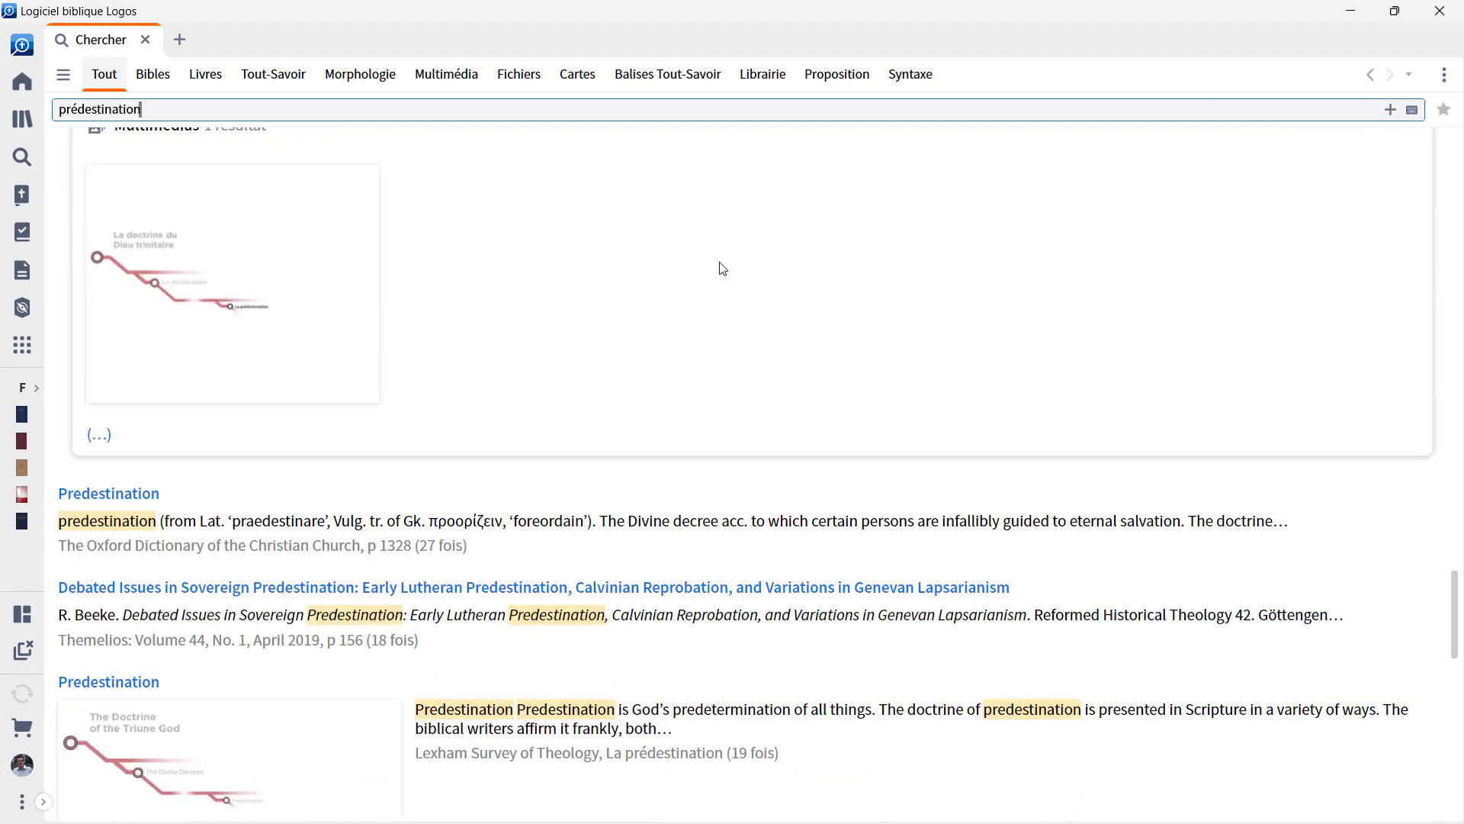
scroll(720, 259, down, 9)
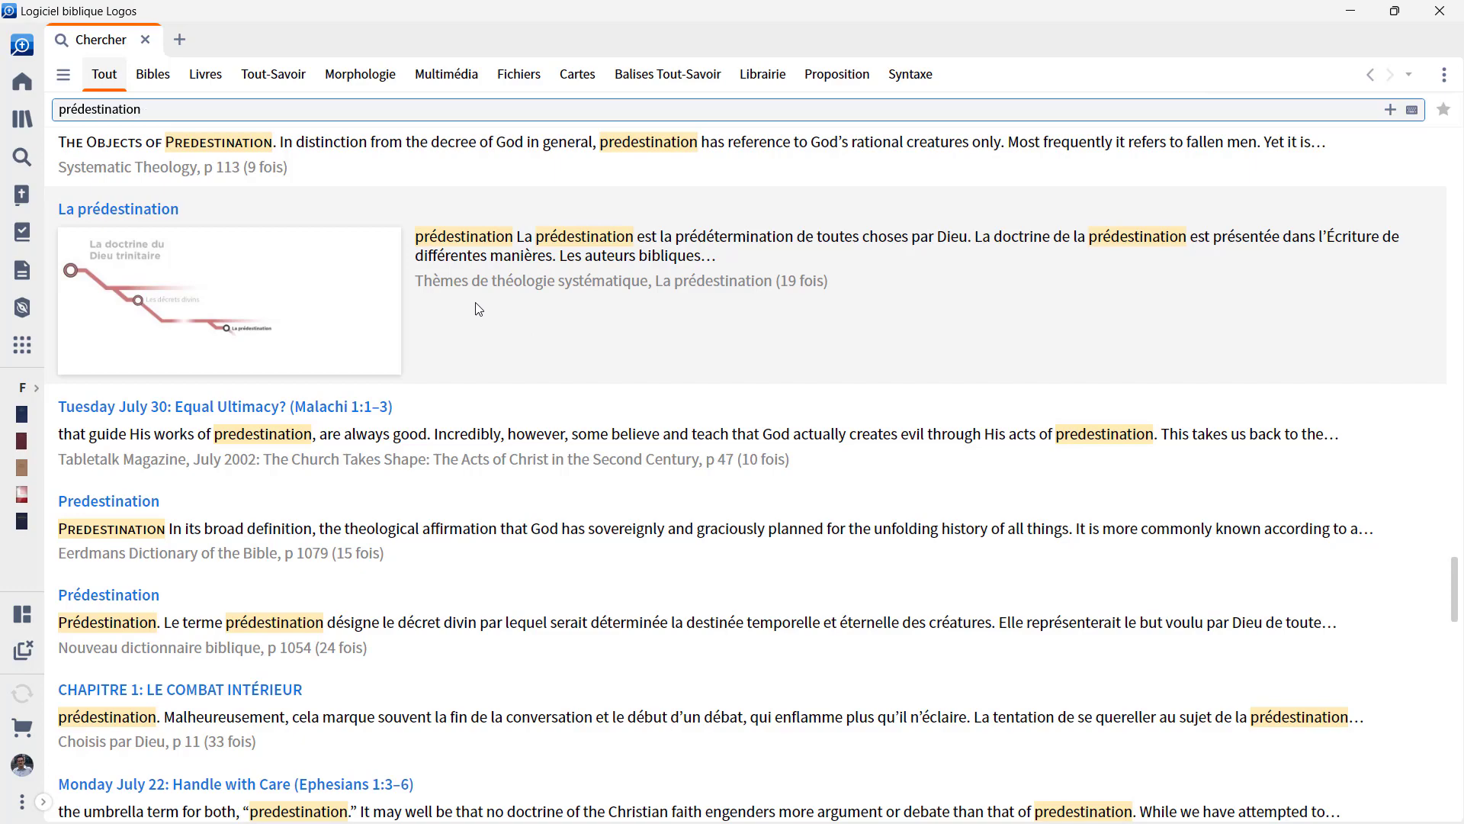
scroll(474, 315, down, 4)
scroll(474, 316, up, 15)
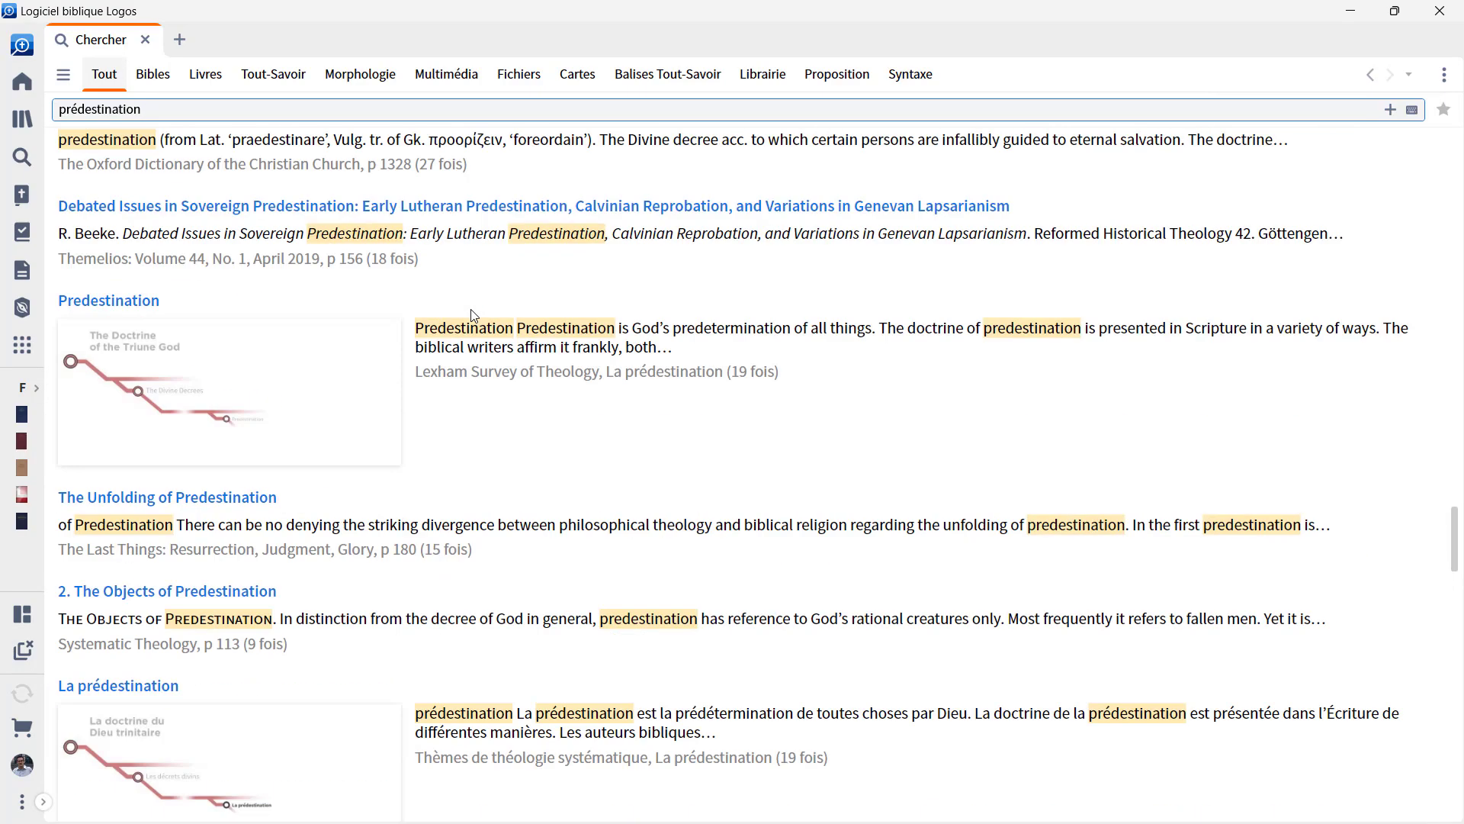
scroll(471, 302, up, 20)
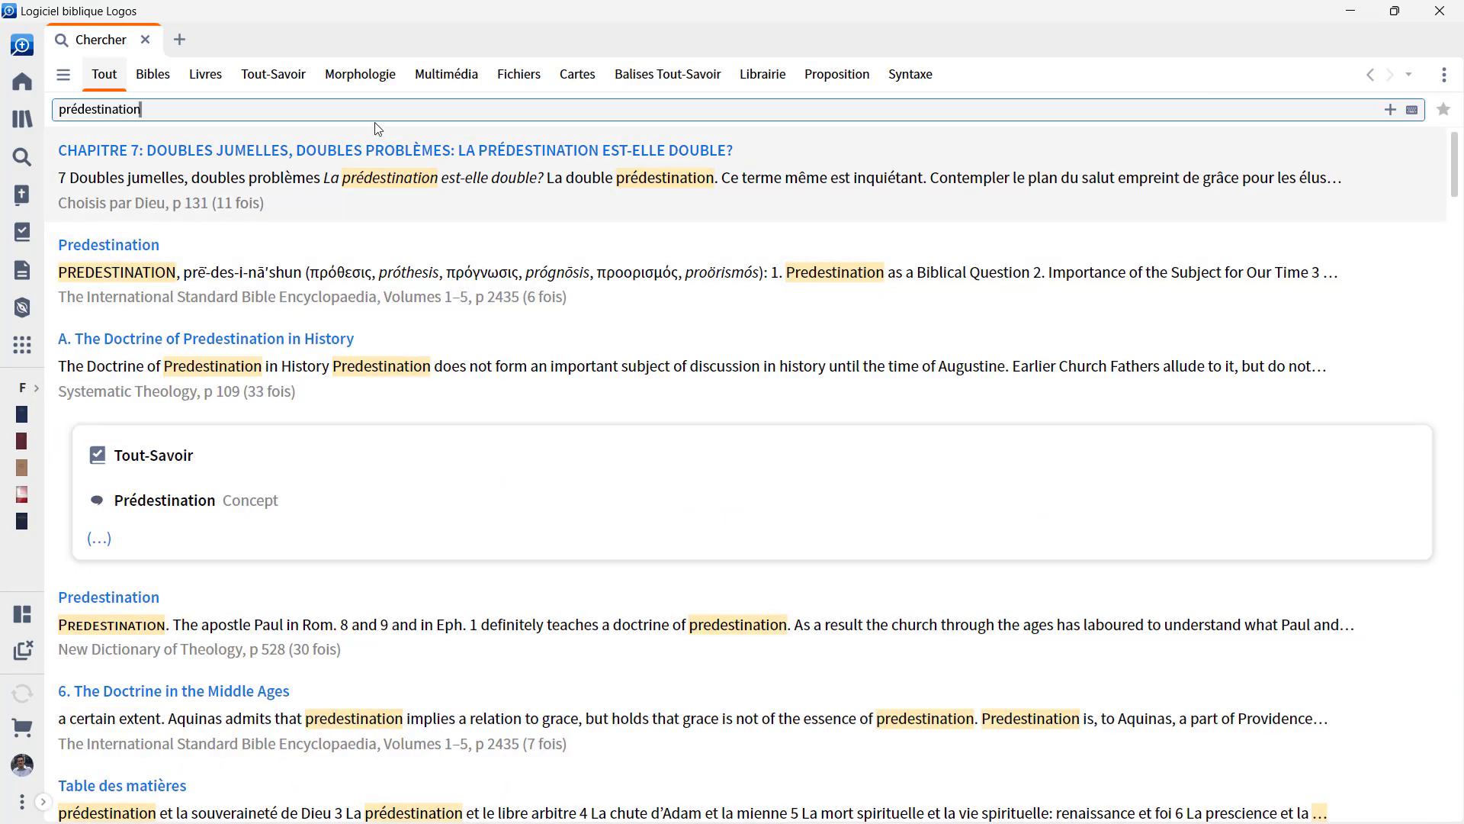
Step: Switch the "prédestination" search to Librairie and look through the books offered in the results
click(763, 76)
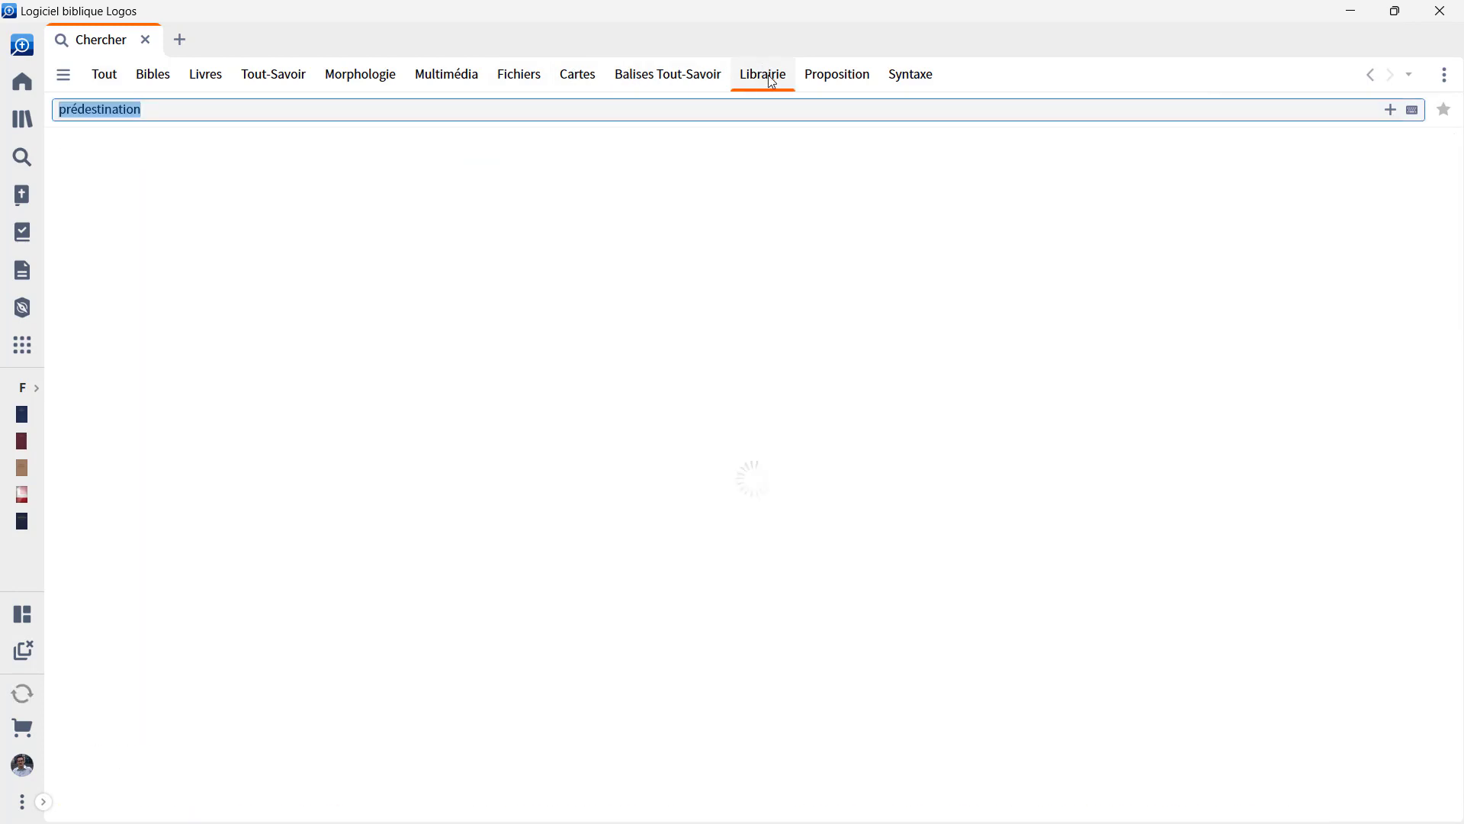
click(804, 111)
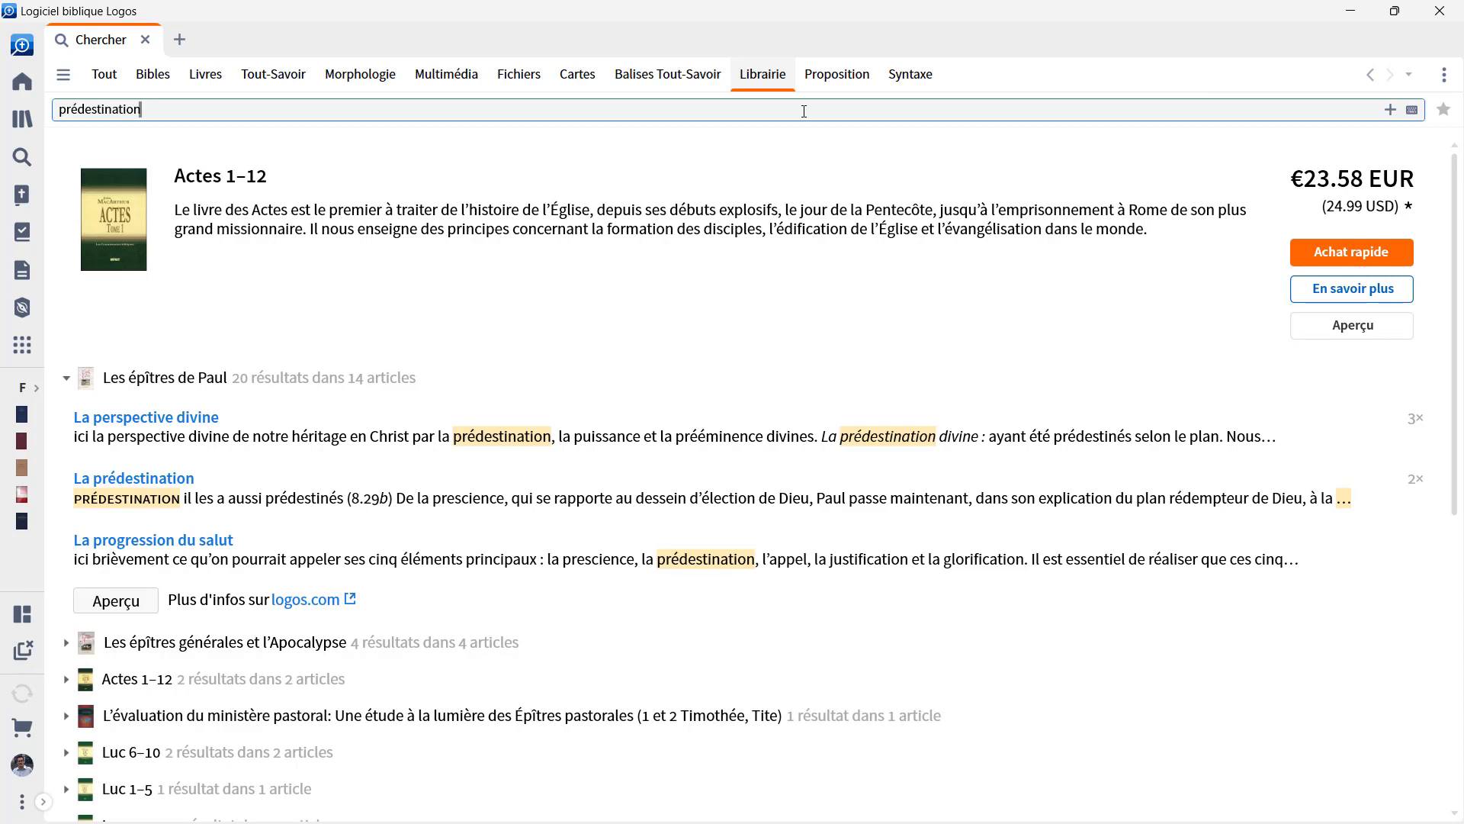
scroll(160, 356, down, 5)
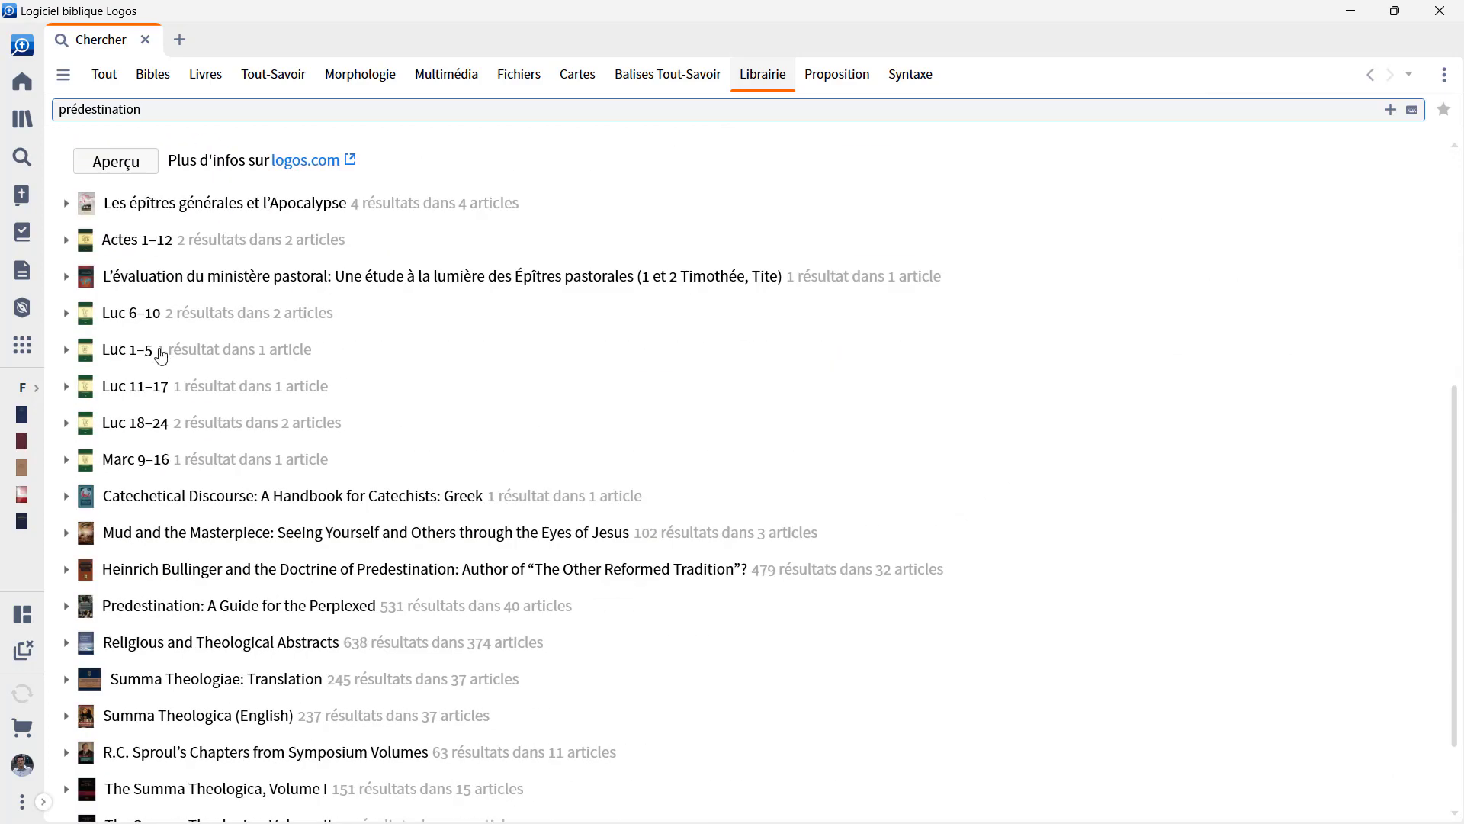
scroll(161, 356, down, 2)
scroll(634, 330, up, 5)
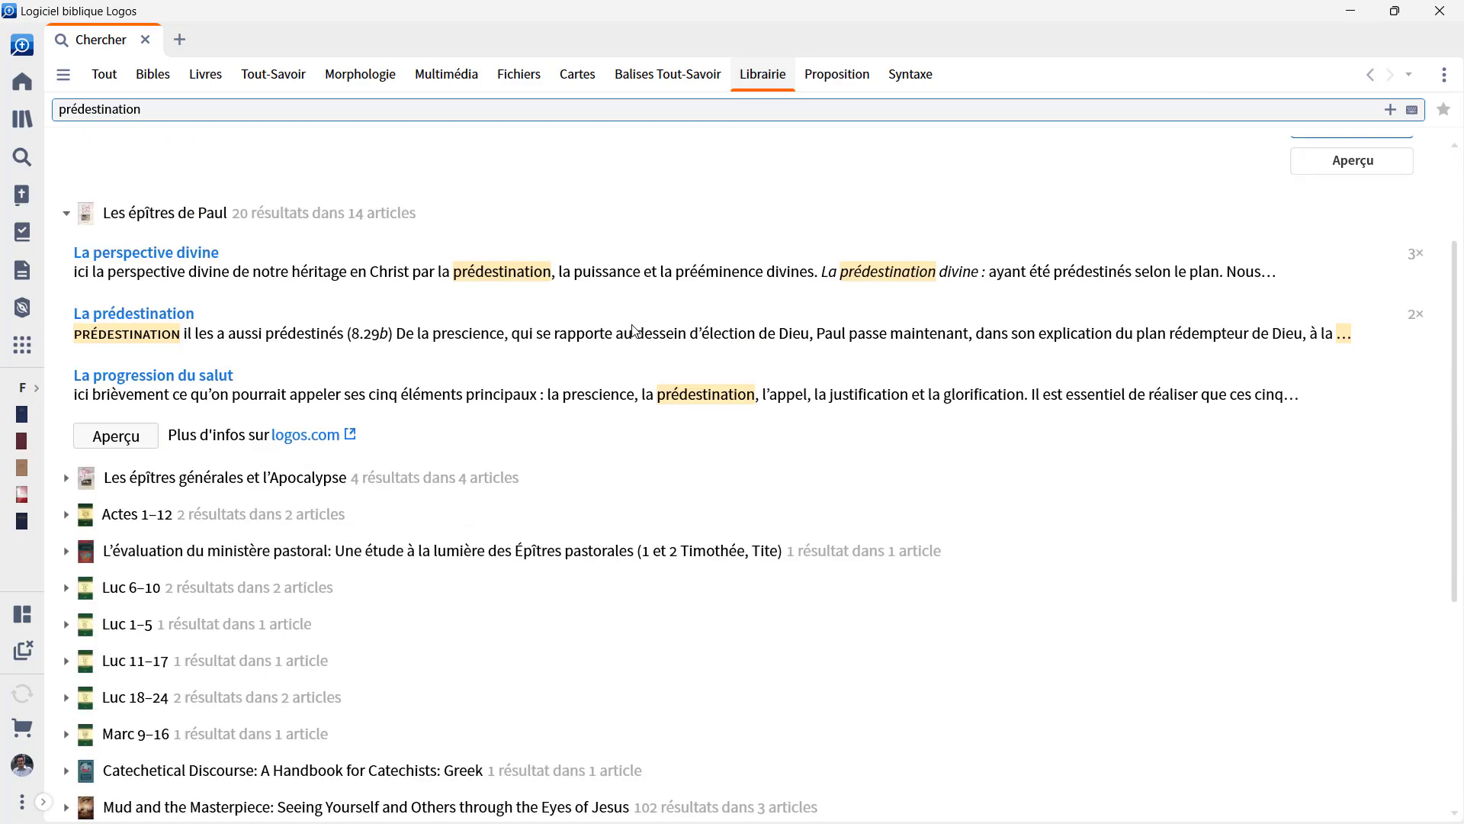
scroll(632, 329, up, 2)
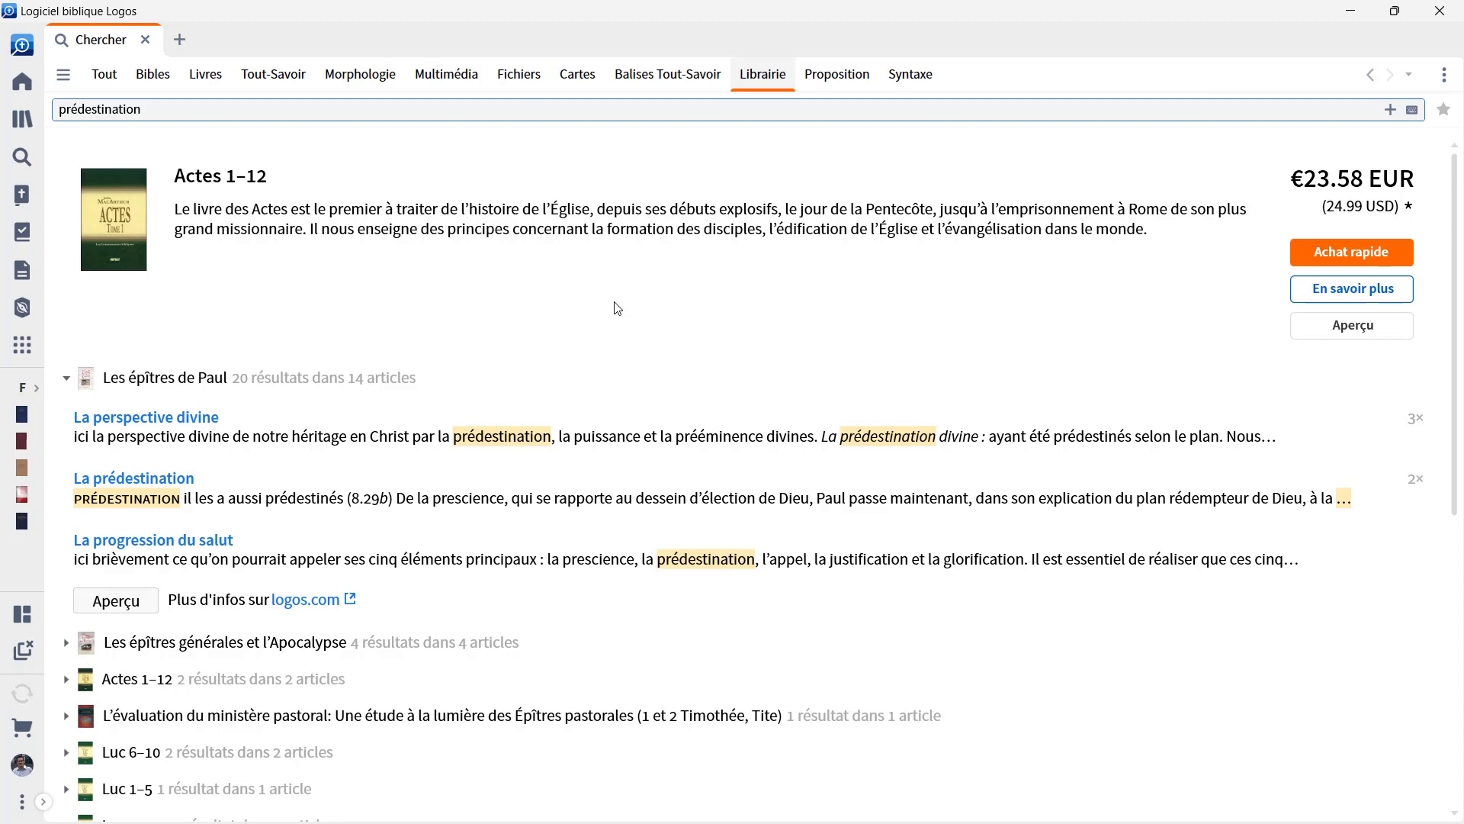
scroll(675, 320, down, 3)
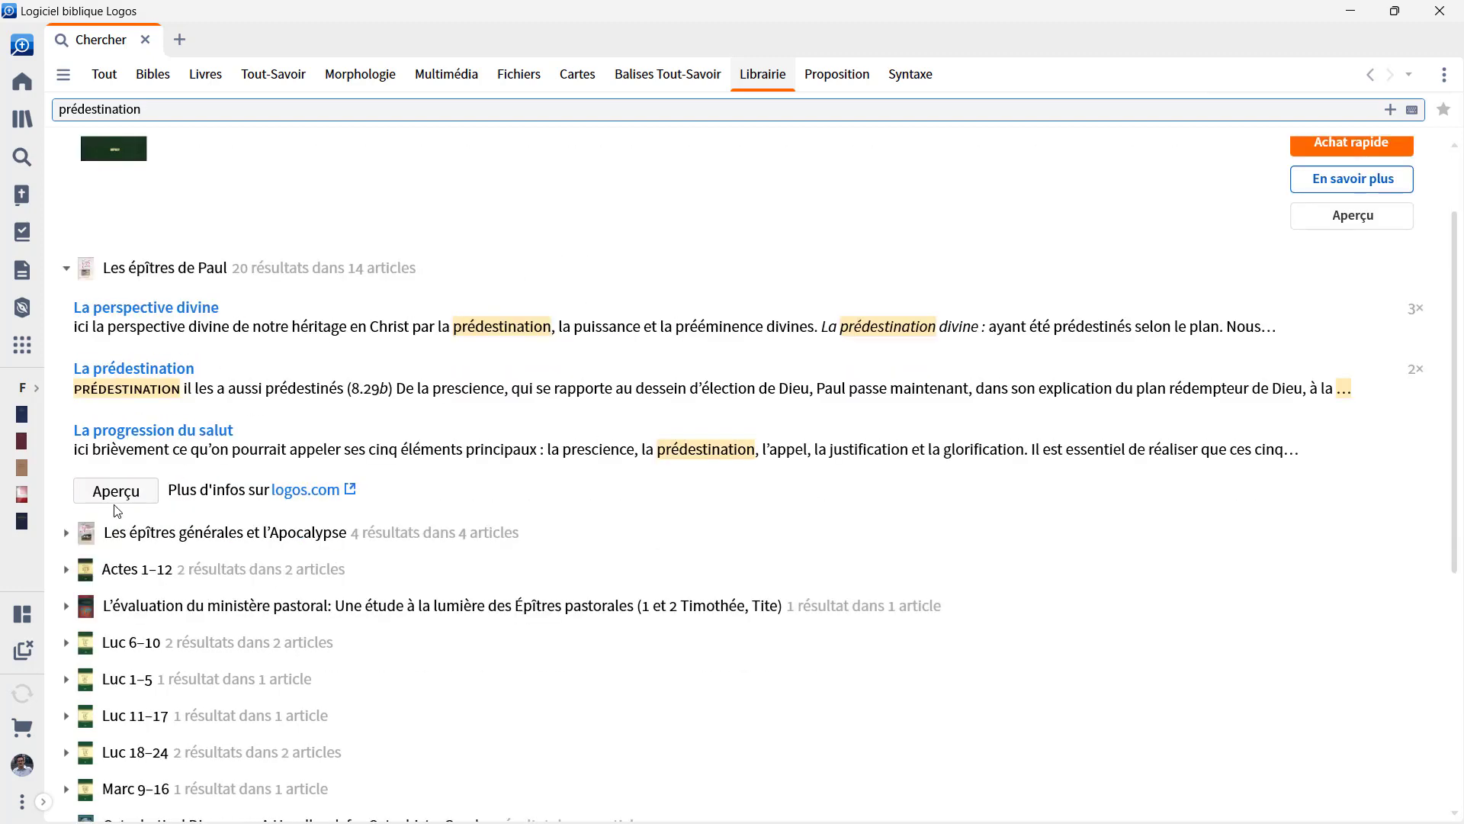
scroll(590, 332, down, 12)
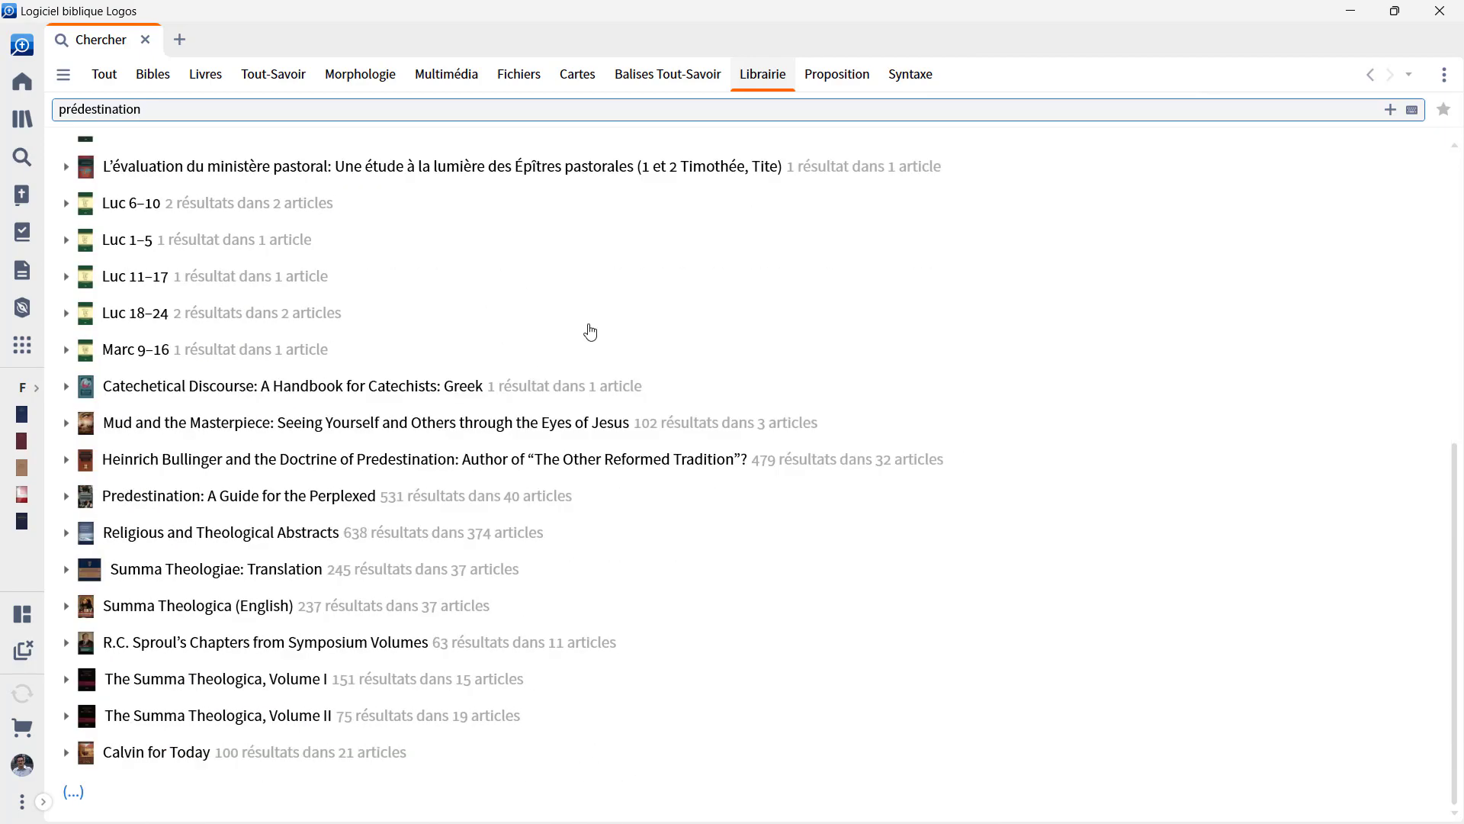
scroll(592, 321, up, 13)
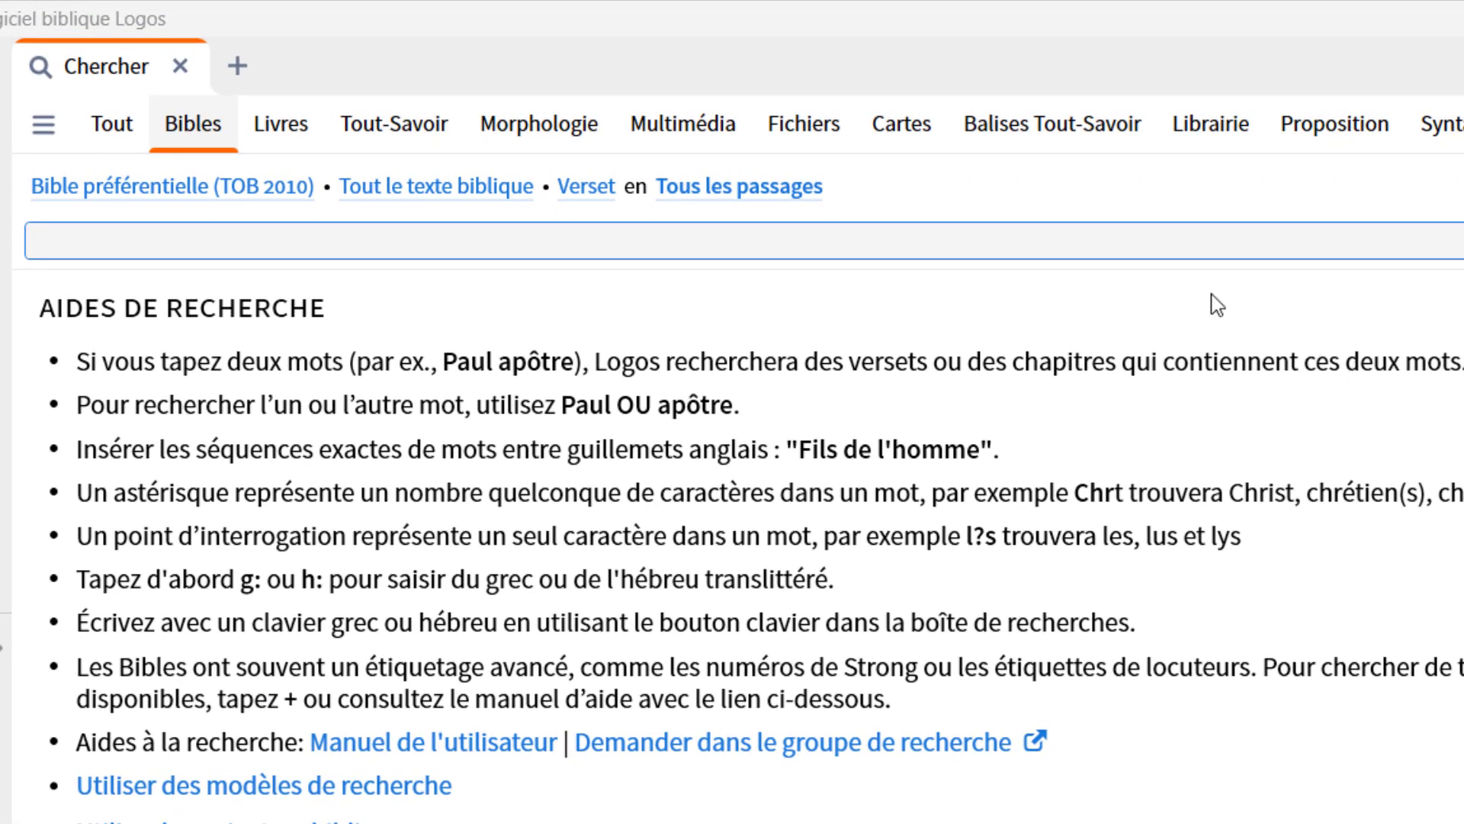
Step: Enter the speaker query {Locuteur <Personne Pierre>} for the Bibles search, and clear it again
click(1152, 234)
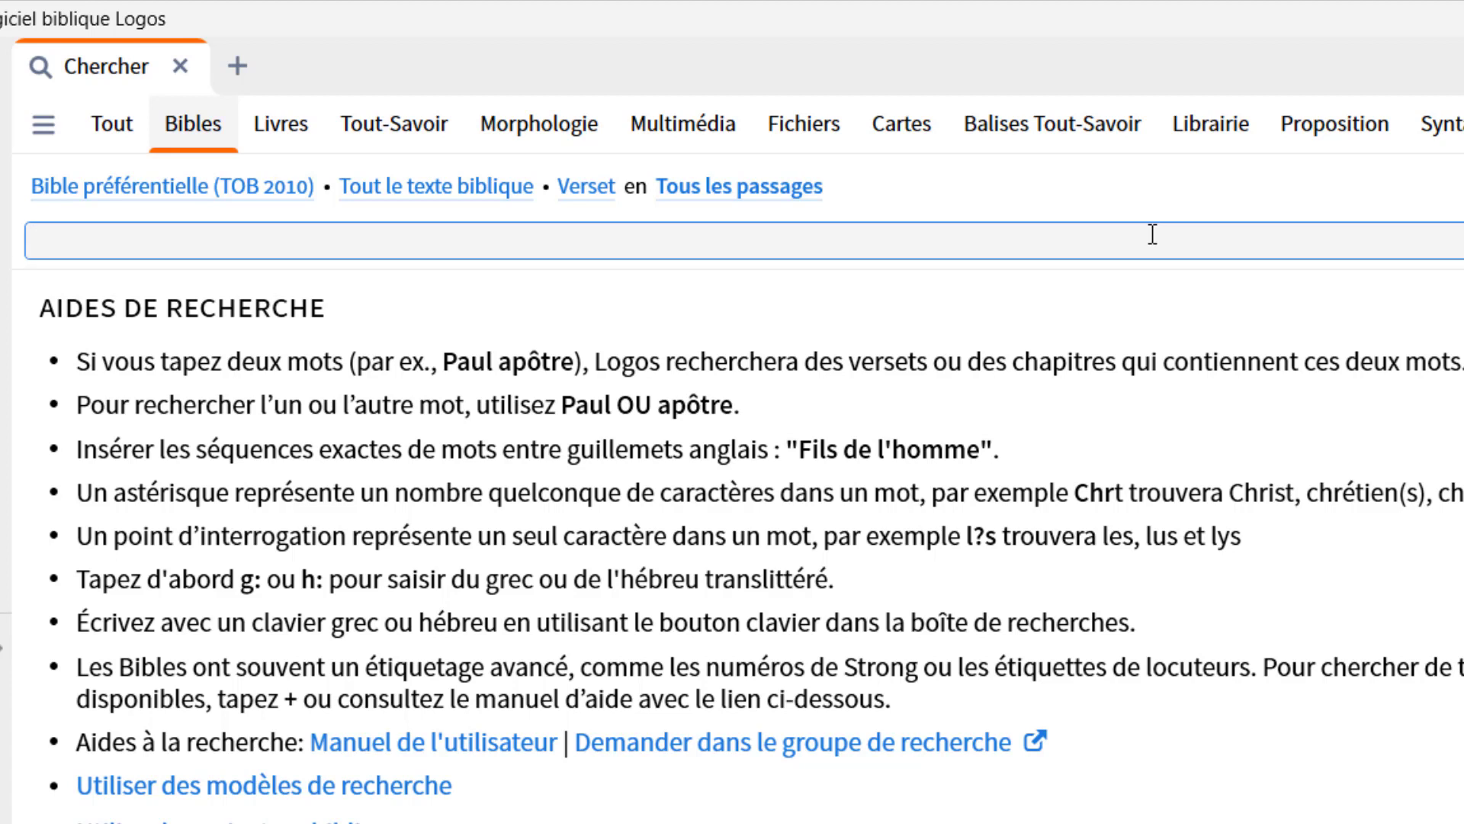
text({Locu)
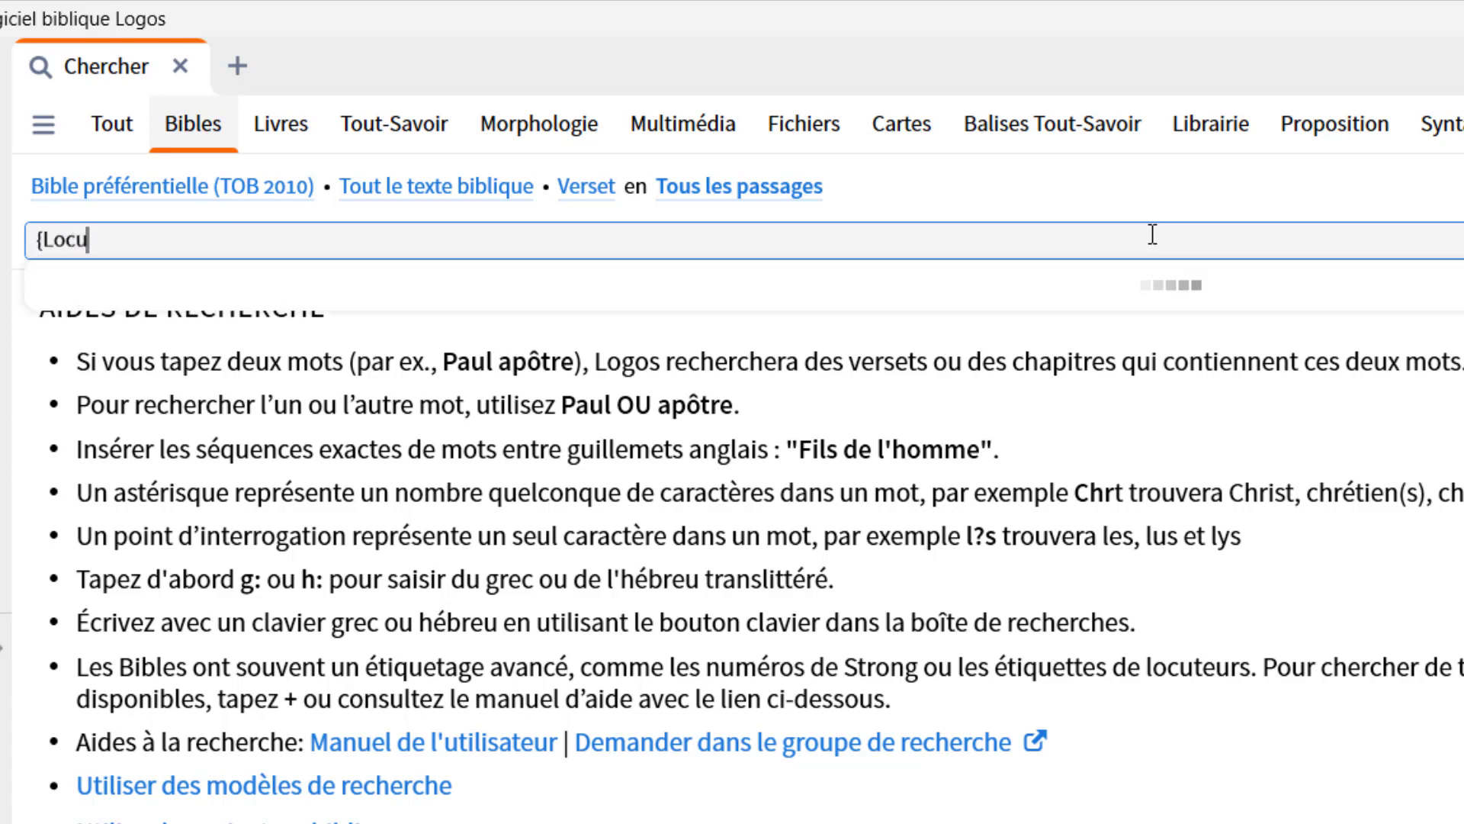
text(teur)
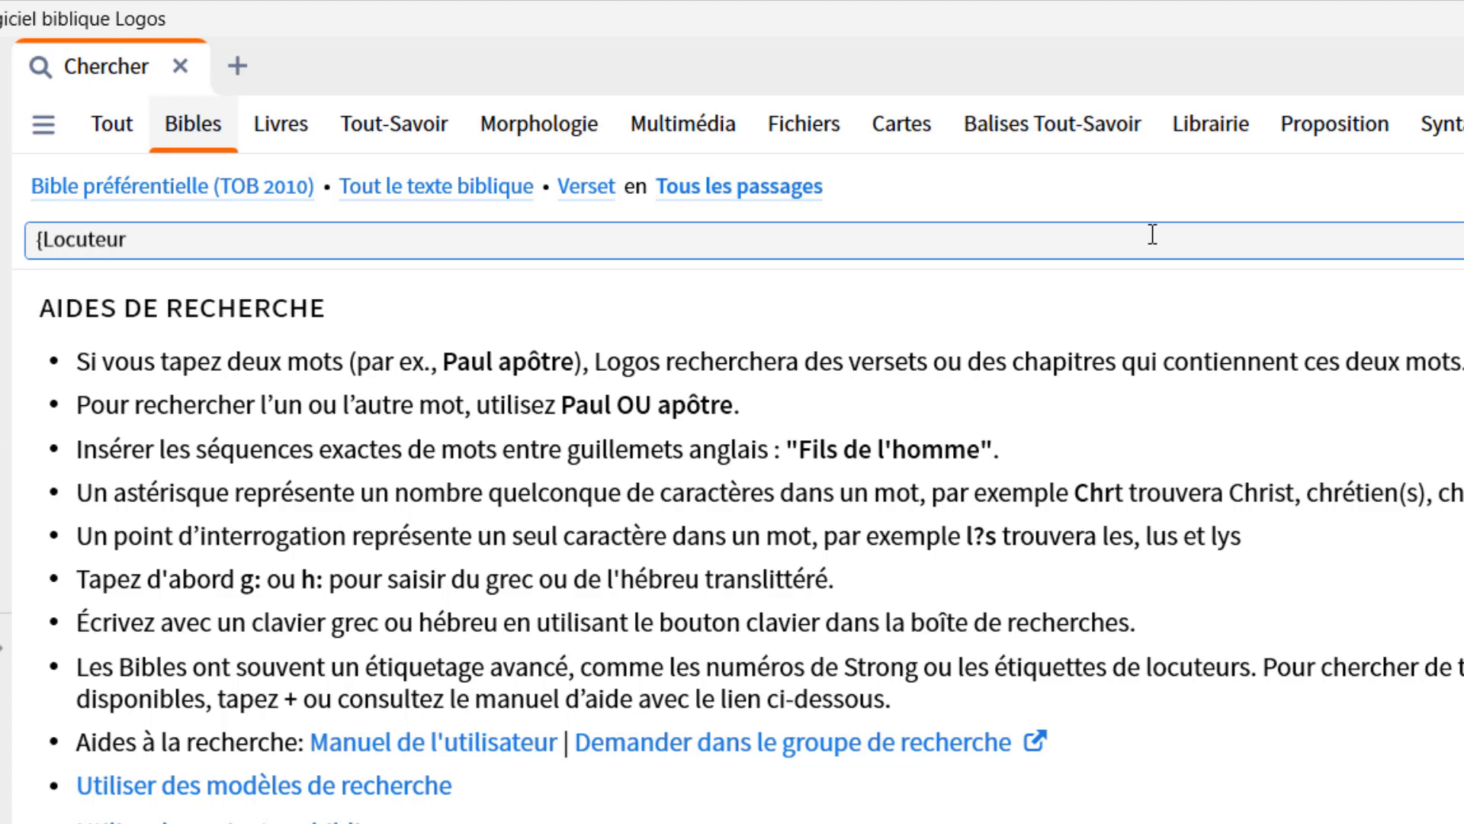
text( <Pe)
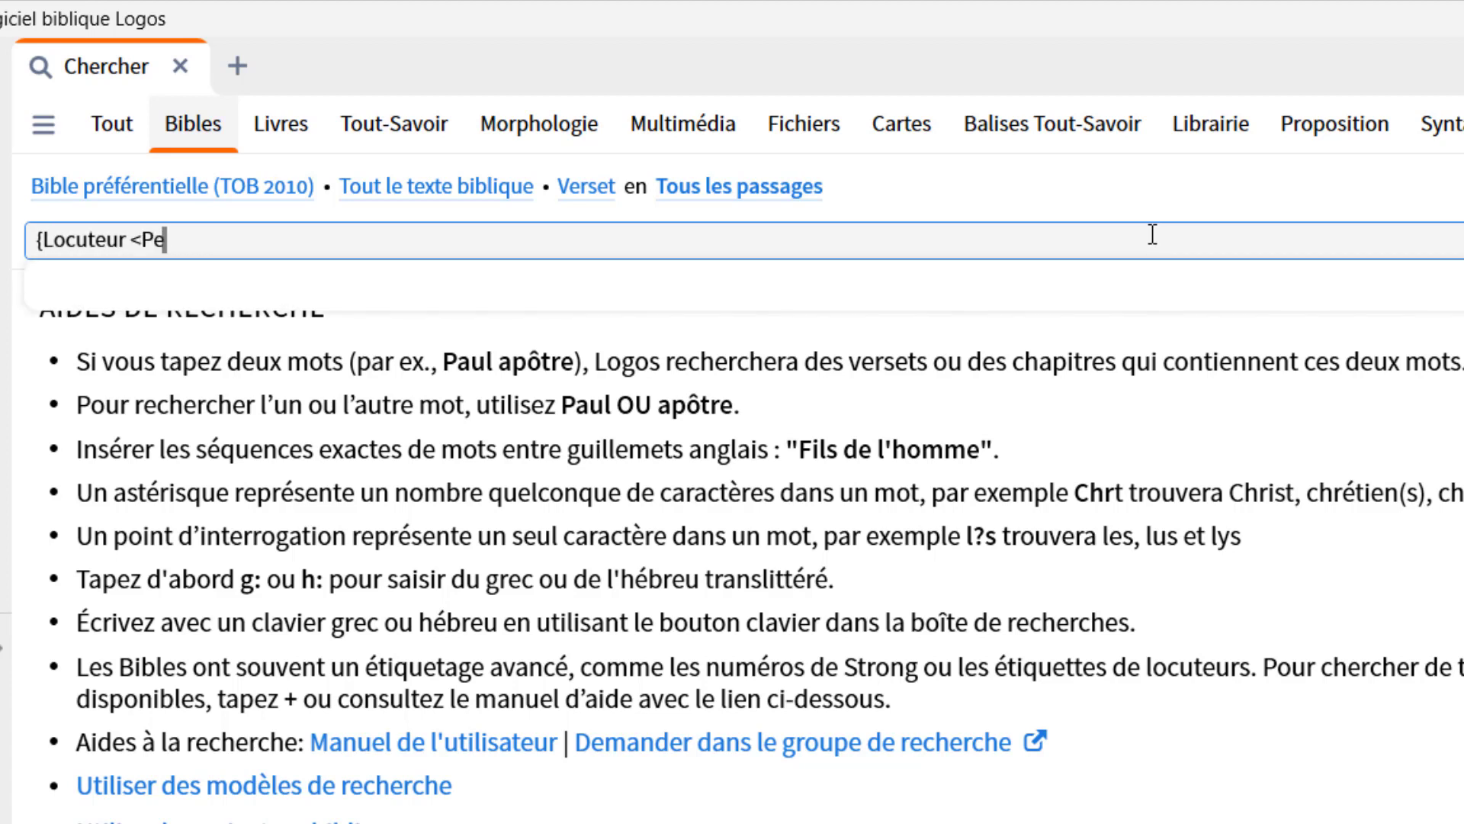
text(rsonne Pie)
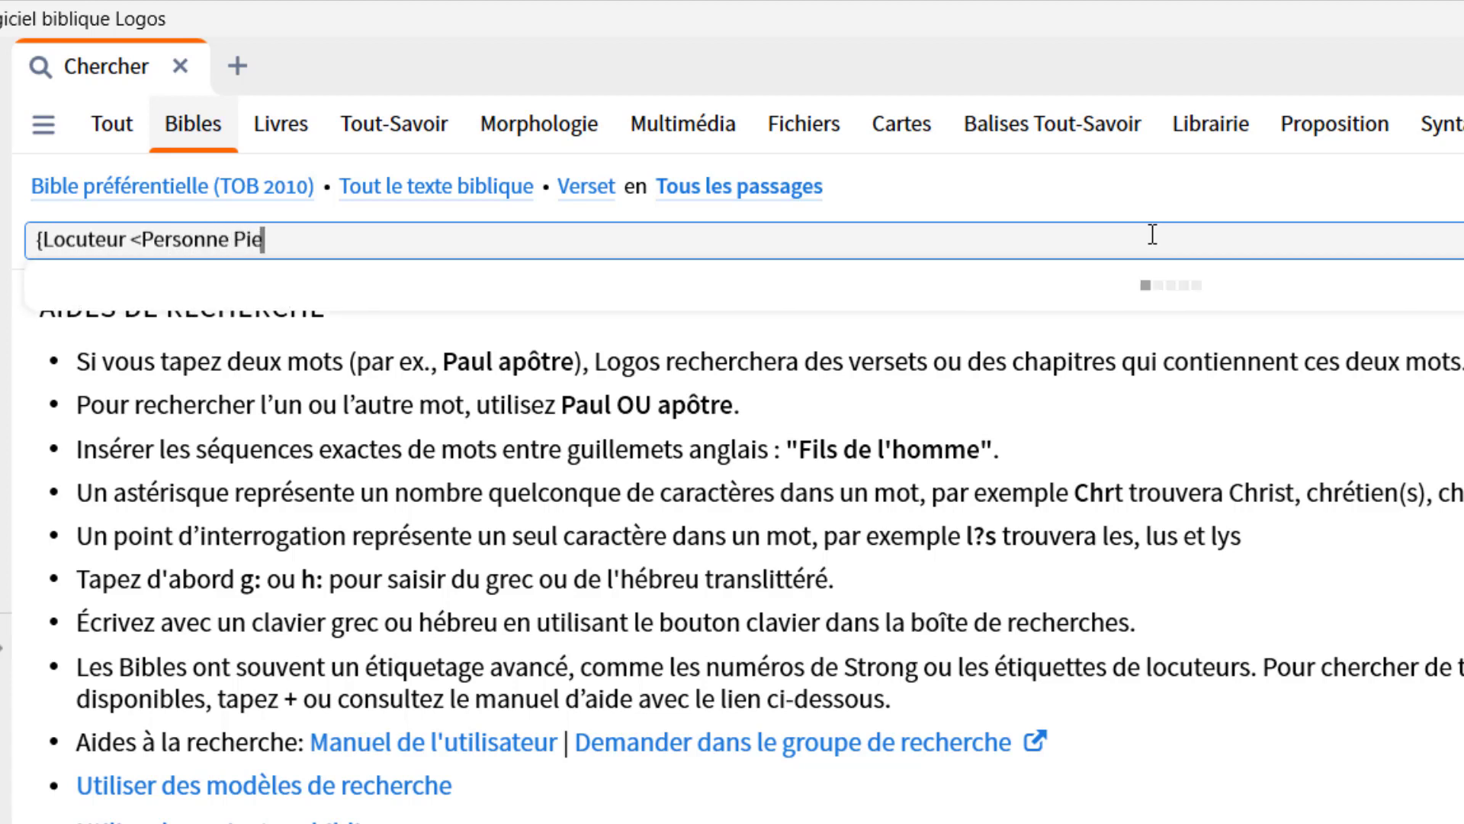
text(rre>)
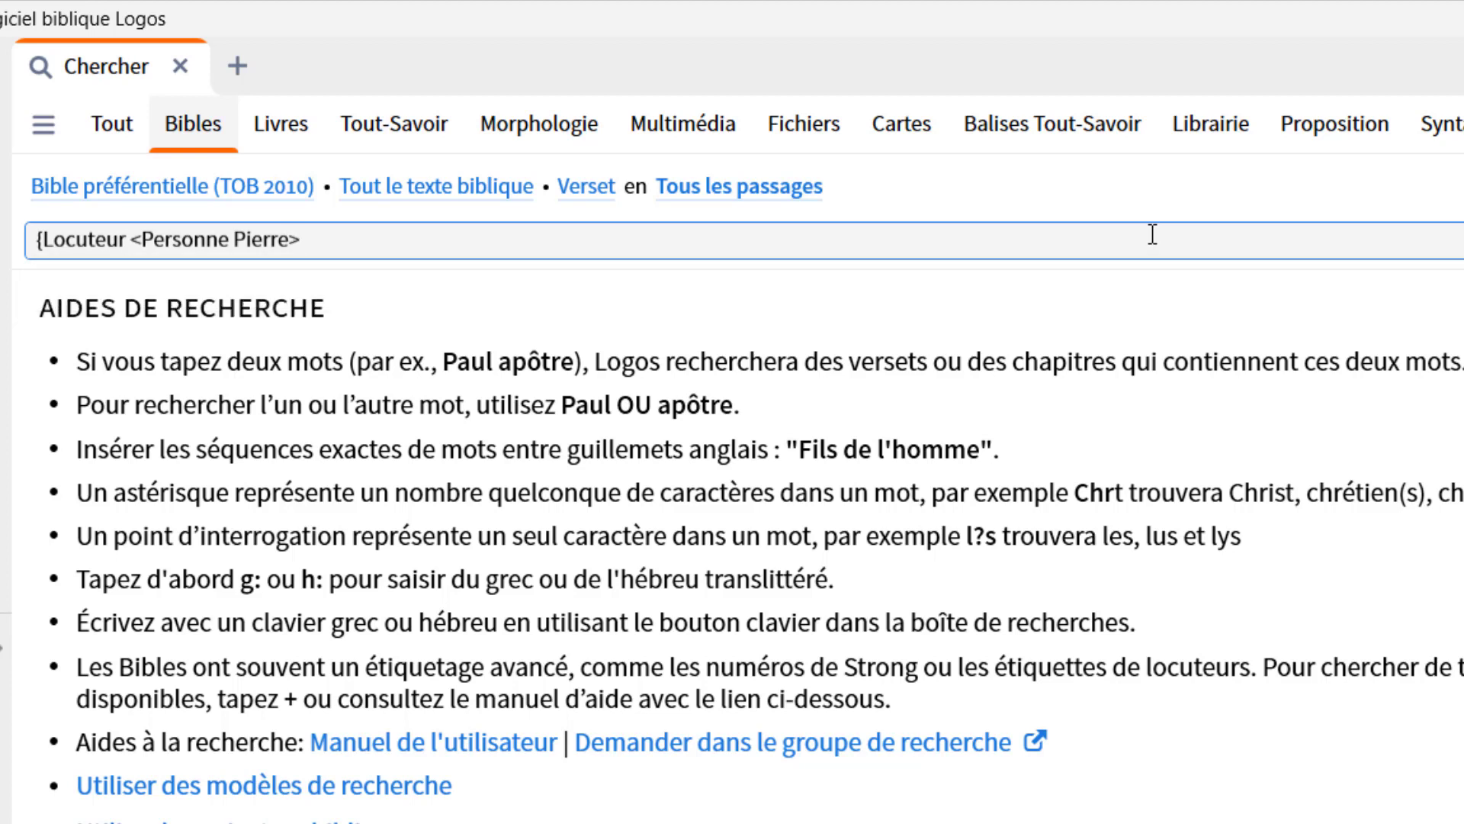
text(})
key(BackSpace)
key(BackSpace)
key(BackSpace)
key(BackSpace)
key(BackSpace)
key(BackSpace)
key(BackSpace)
key(BackSpace)
key(BackSpace)
key(BackSpace)
key(BackSpace)
key(BackSpace)
key(BackSpace)
key(BackSpace)
key(BackSpace)
key(BackSpace)
key(BackSpace)
key(BackSpace)
key(BackSpace)
key(BackSpace)
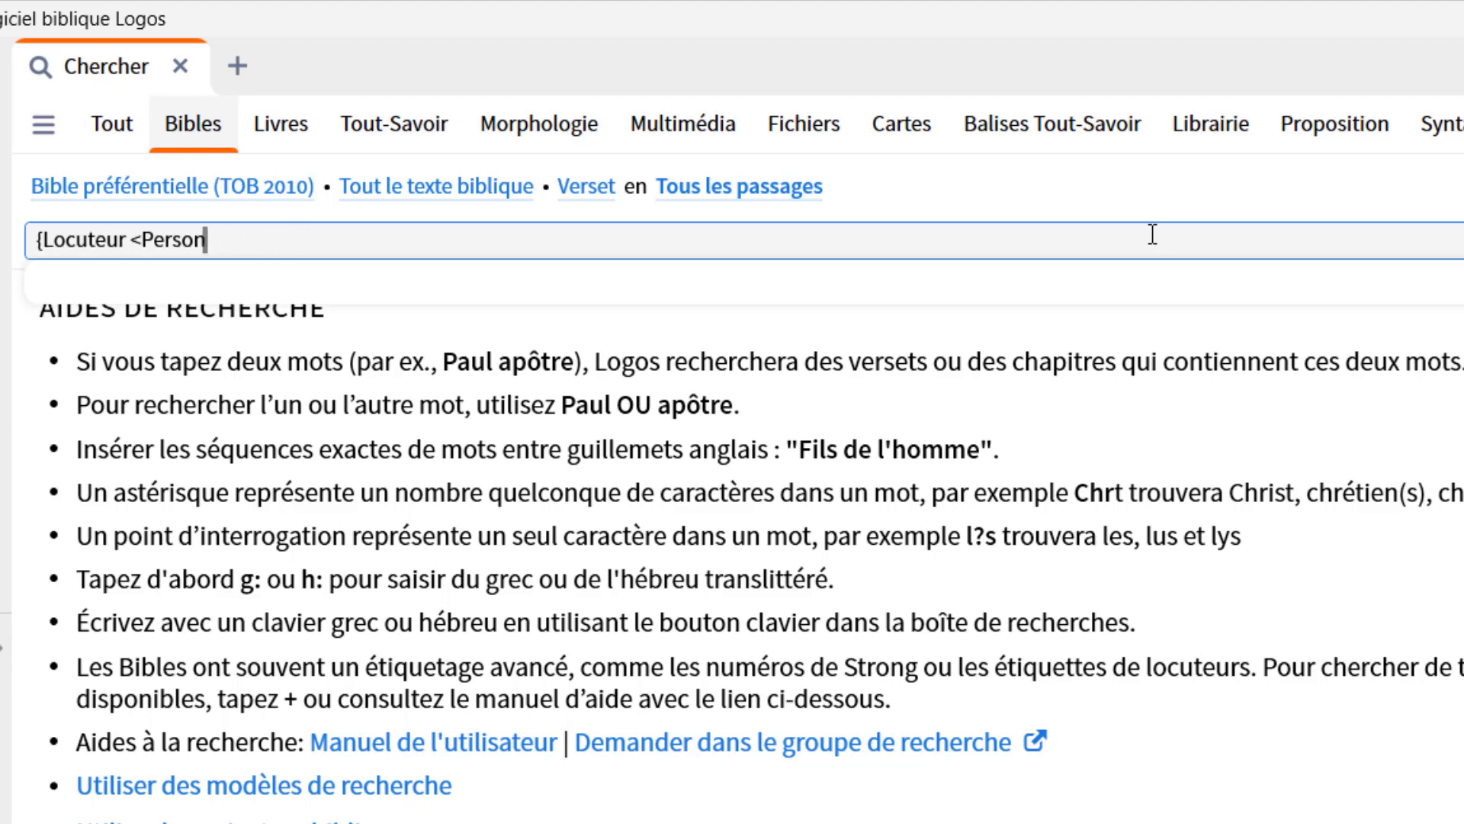
Step: Run the simplified speaker query locuteur:Pierre in the Bibles search and look through the matching verses
text(loc)
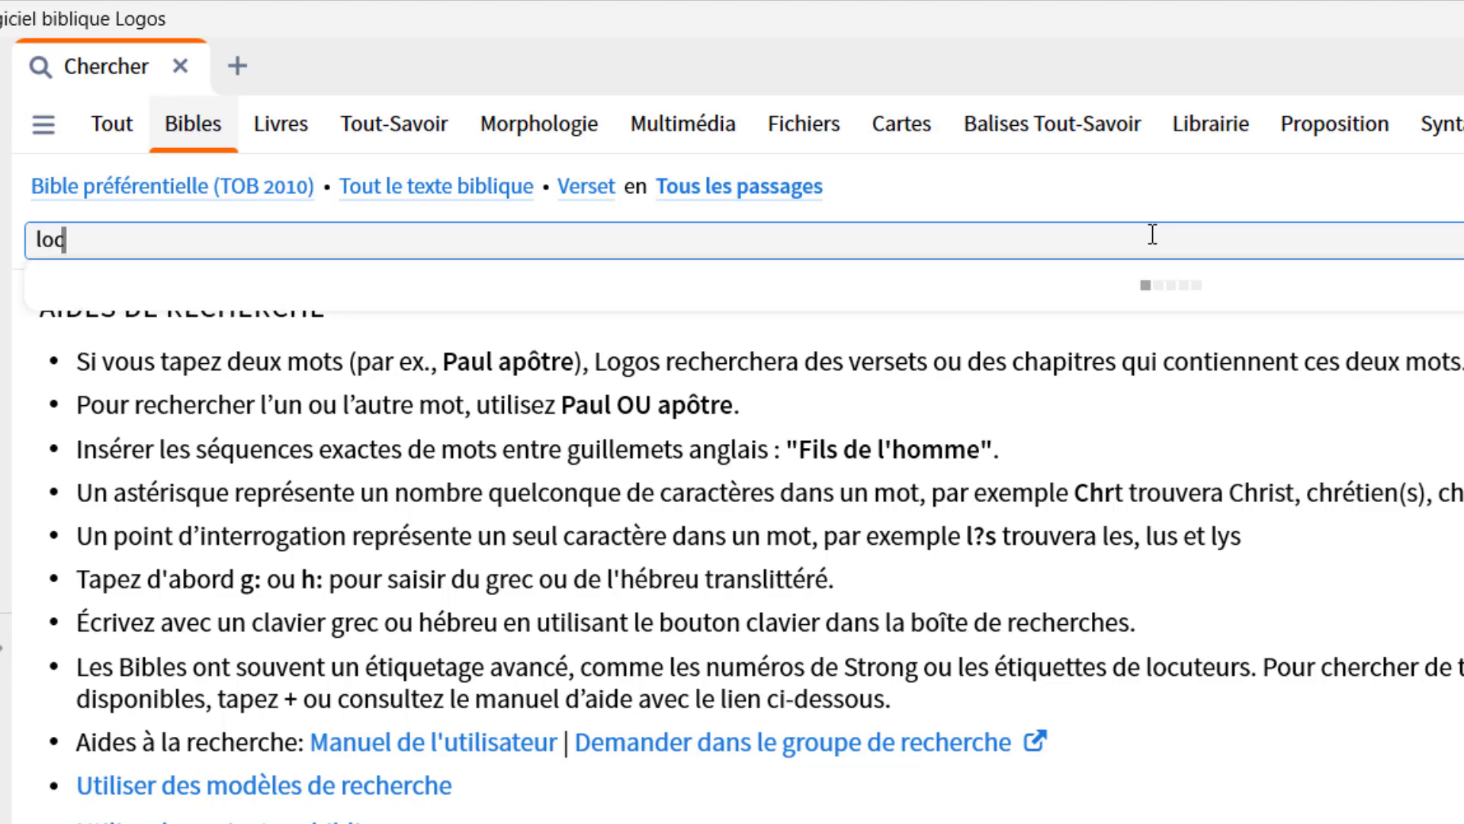
text(uteur:Pier)
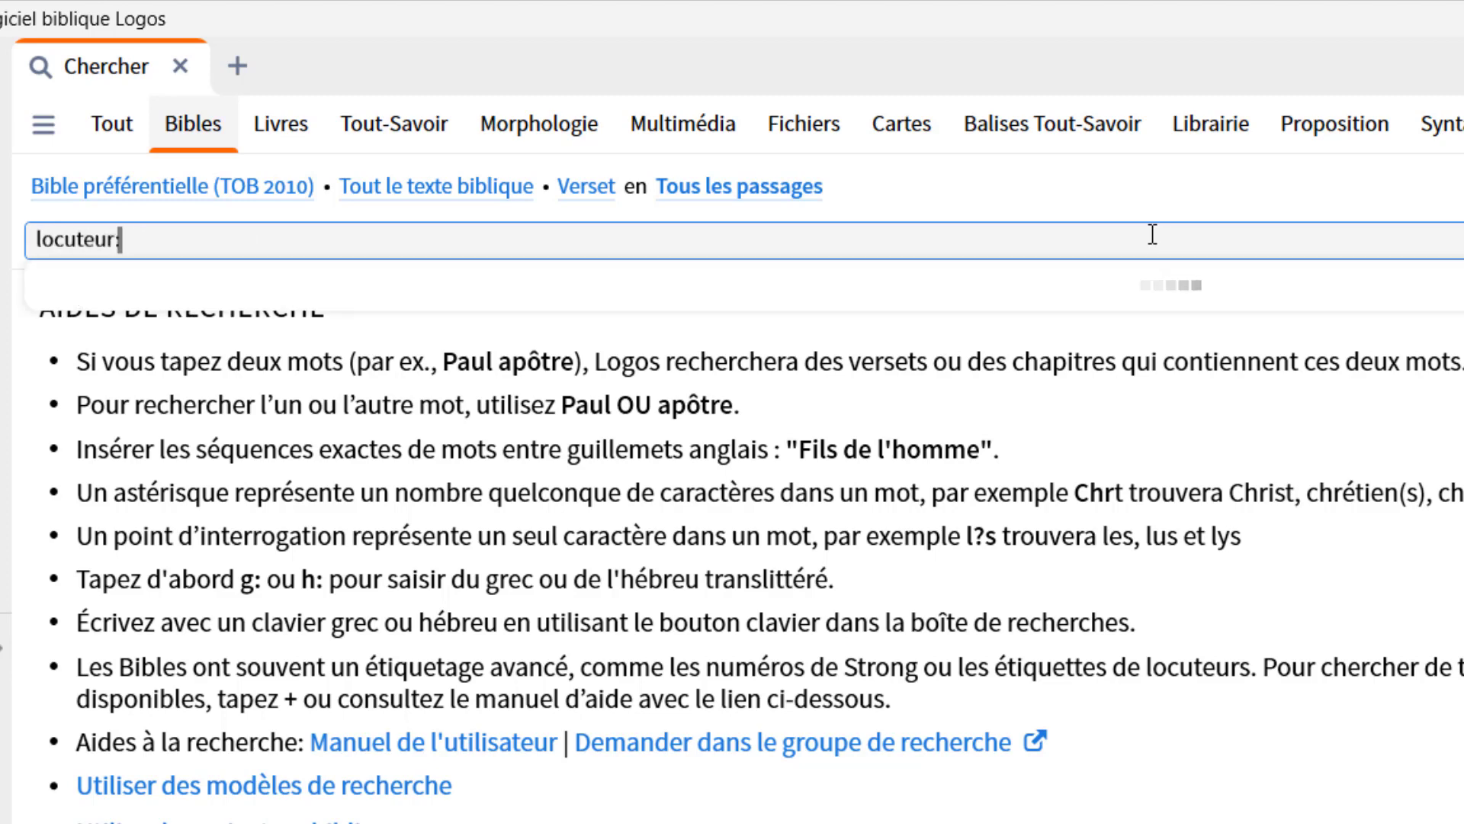
text(re)
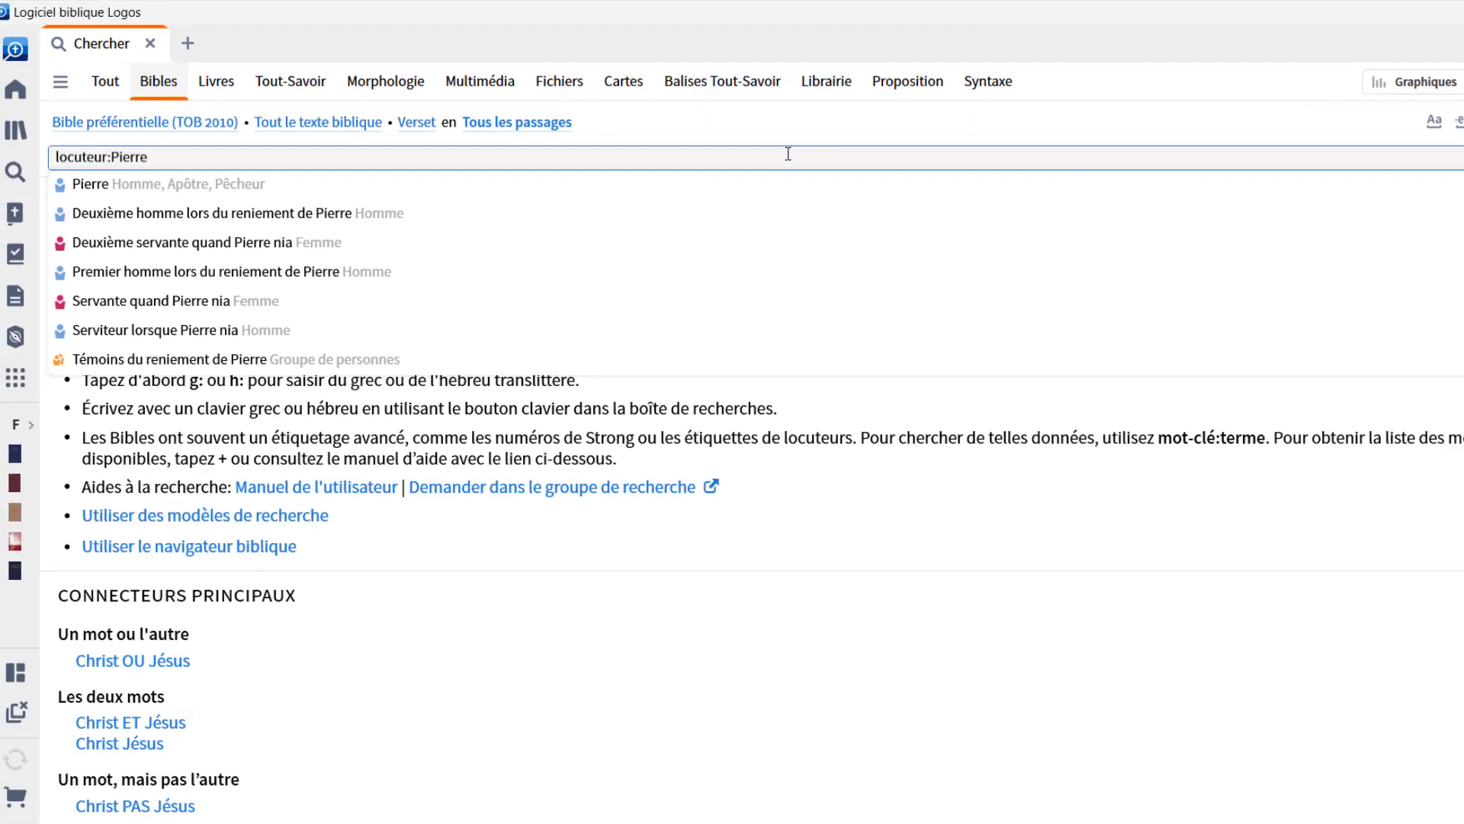
key(Return)
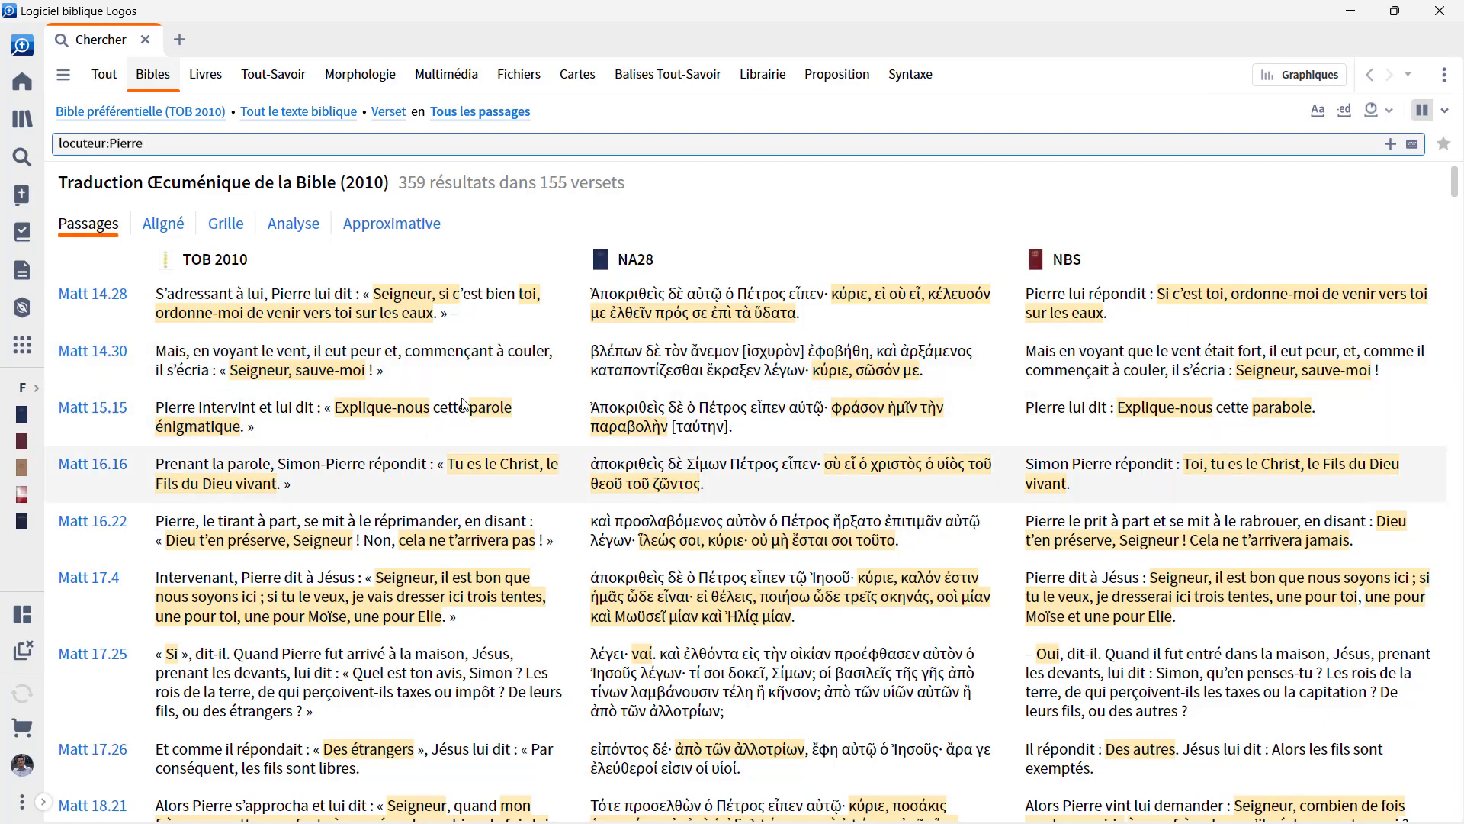
scroll(503, 355, down, 15)
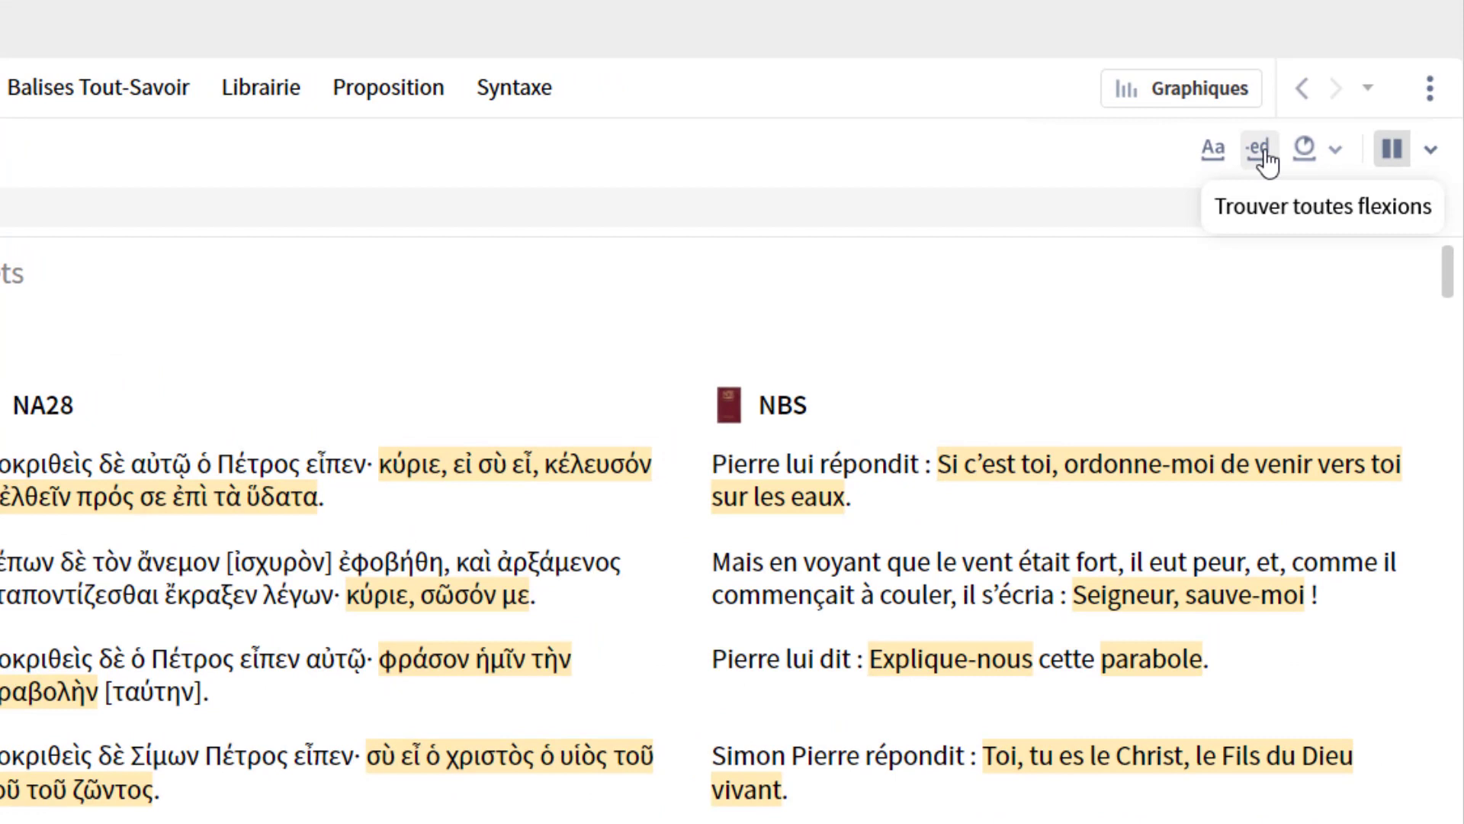
Step: Examine the reference matching options and the settings for displaying multiple resources in the search results
click(1335, 153)
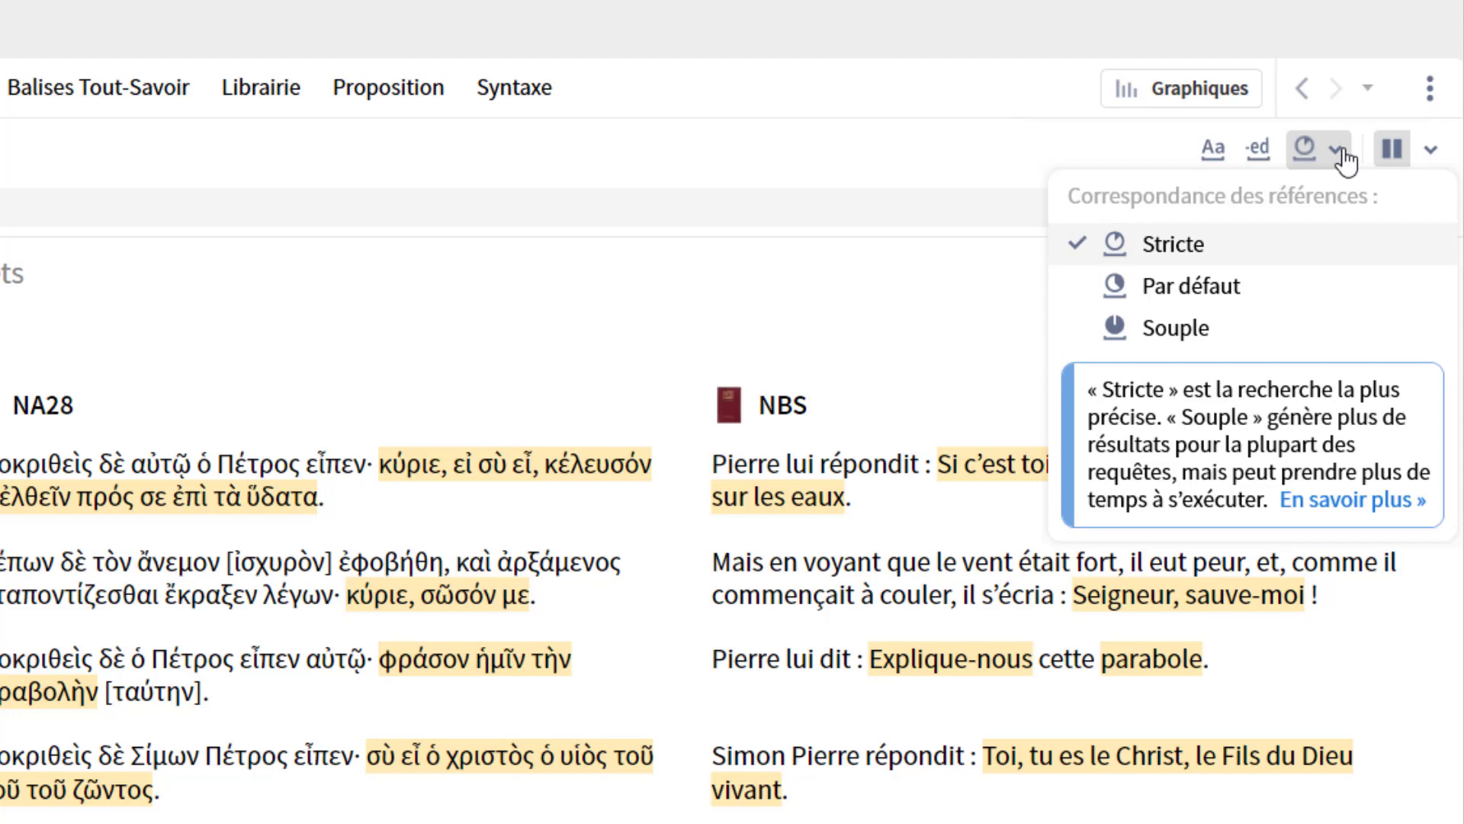
click(1432, 152)
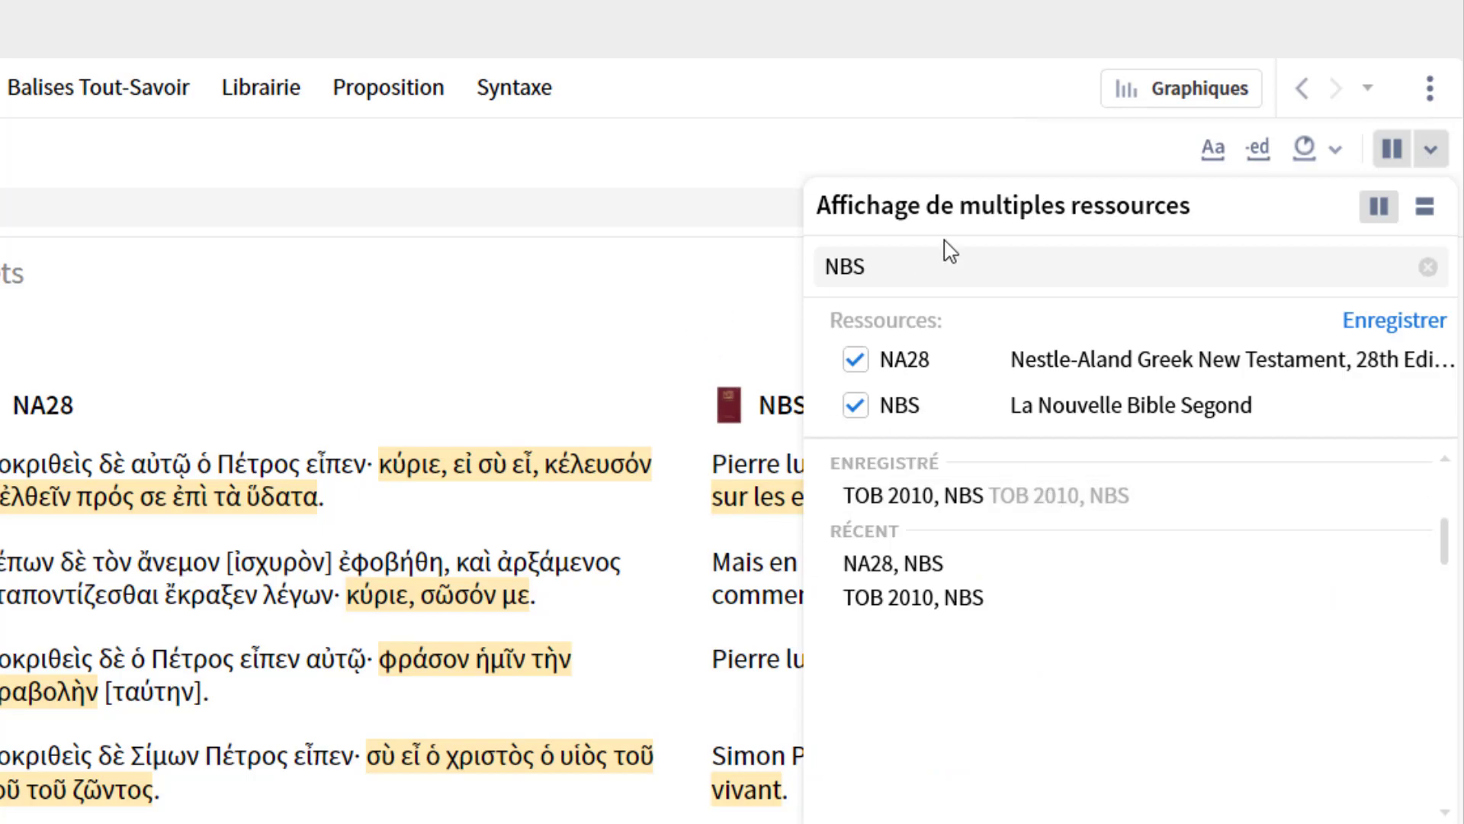
click(711, 321)
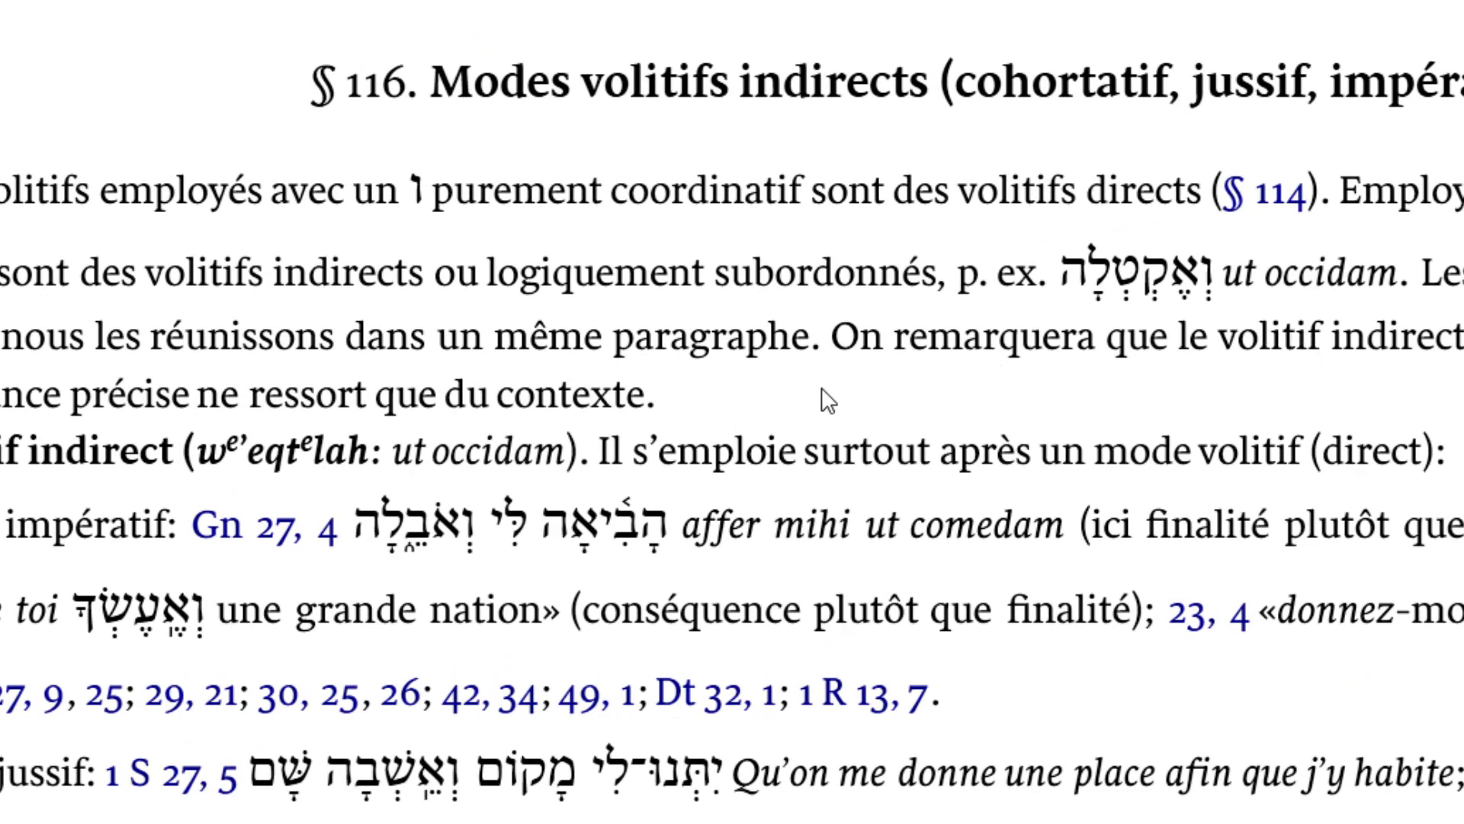
Step: Translate the Latin phrase "affer mihi ut comedam" in § 116 of the Hebrew grammar into French, and close the translation
drag(684, 524, 1061, 526)
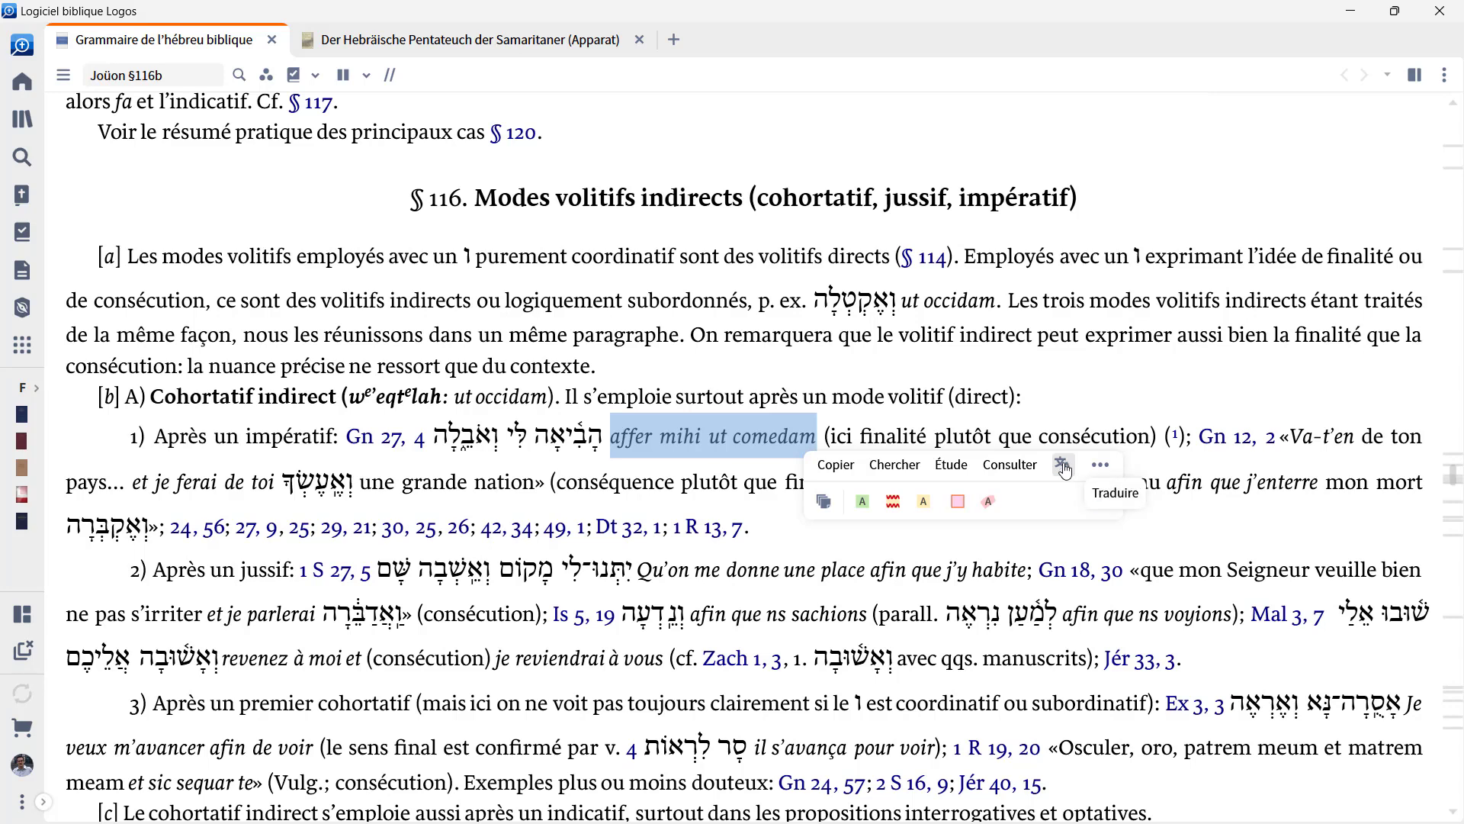
click(1062, 466)
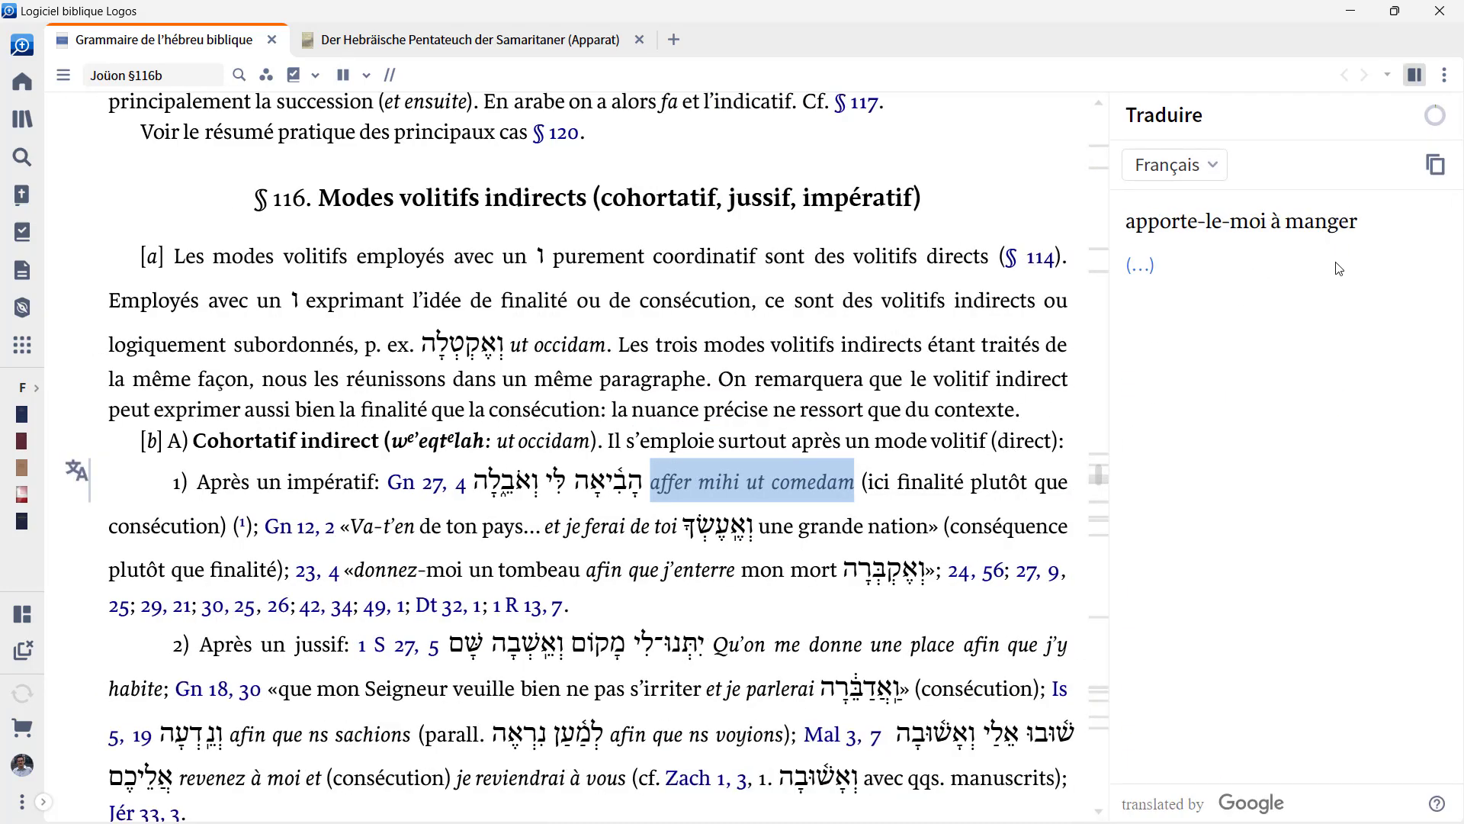
click(1411, 73)
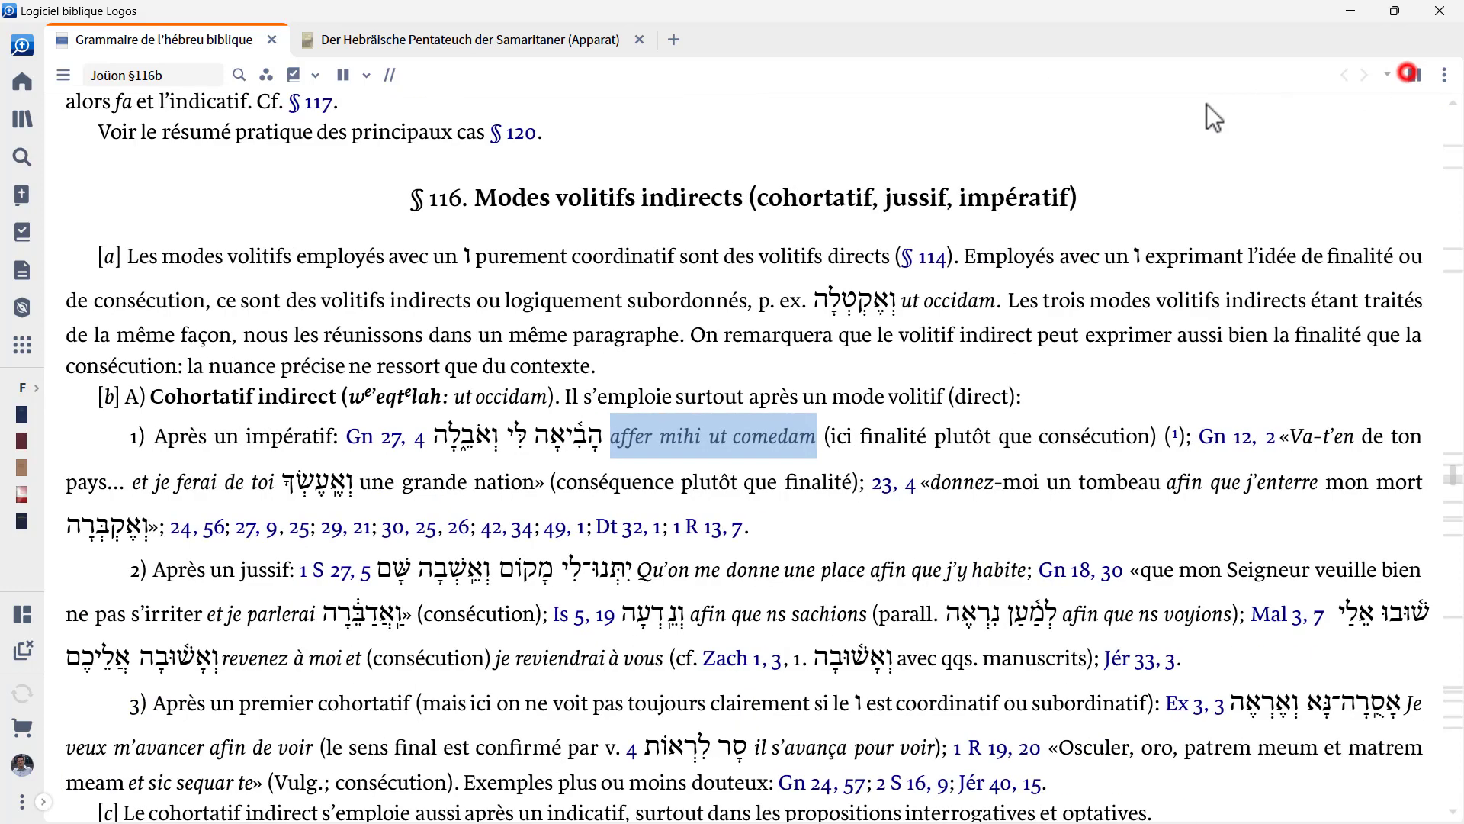
Step: Go to the Vorwort of Der Hebräische Pentateuch der Samaritaner (Apparat) and display its French translation alongside the text
click(513, 42)
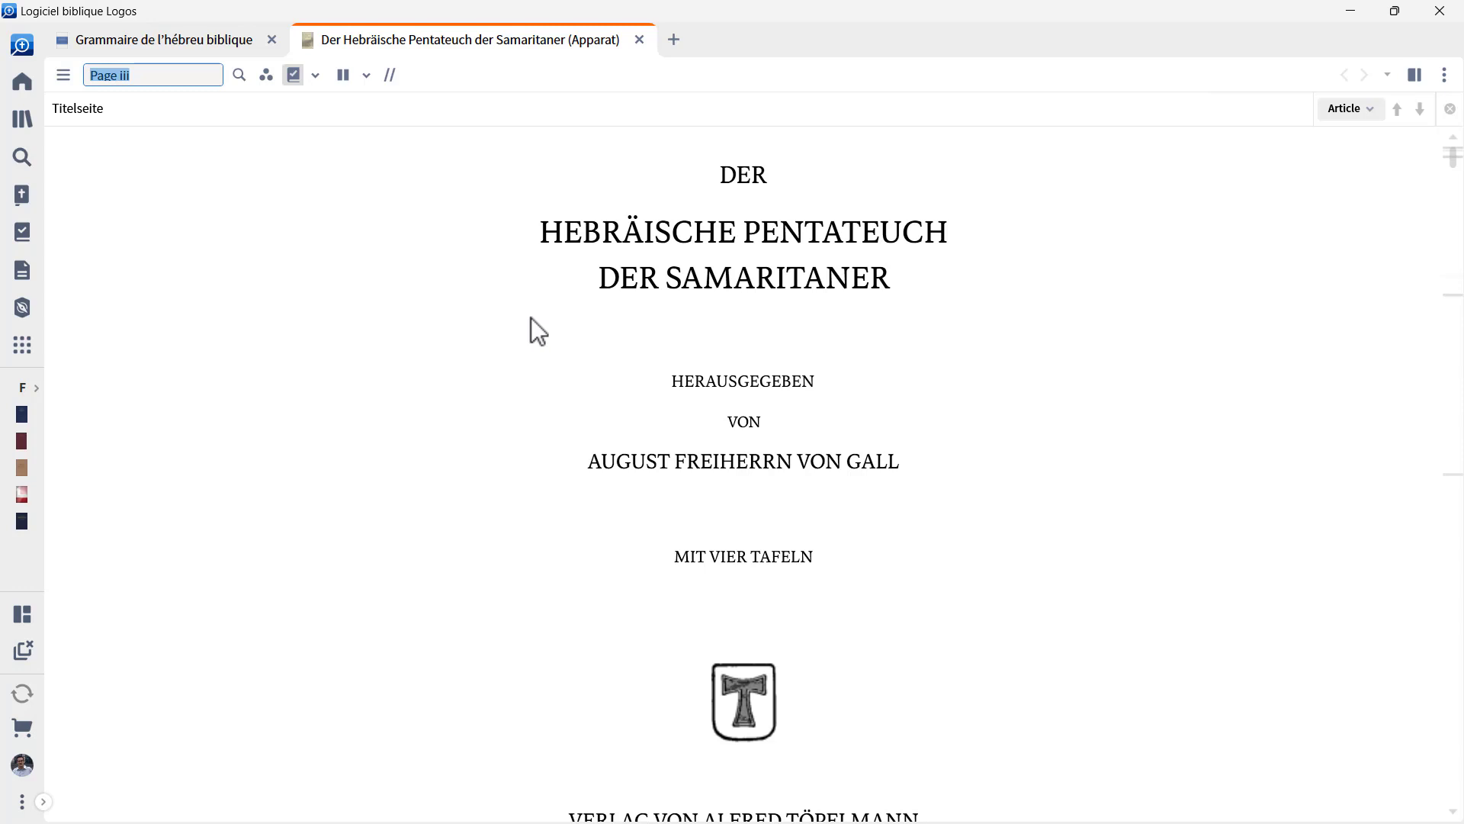
scroll(531, 319, down, 10)
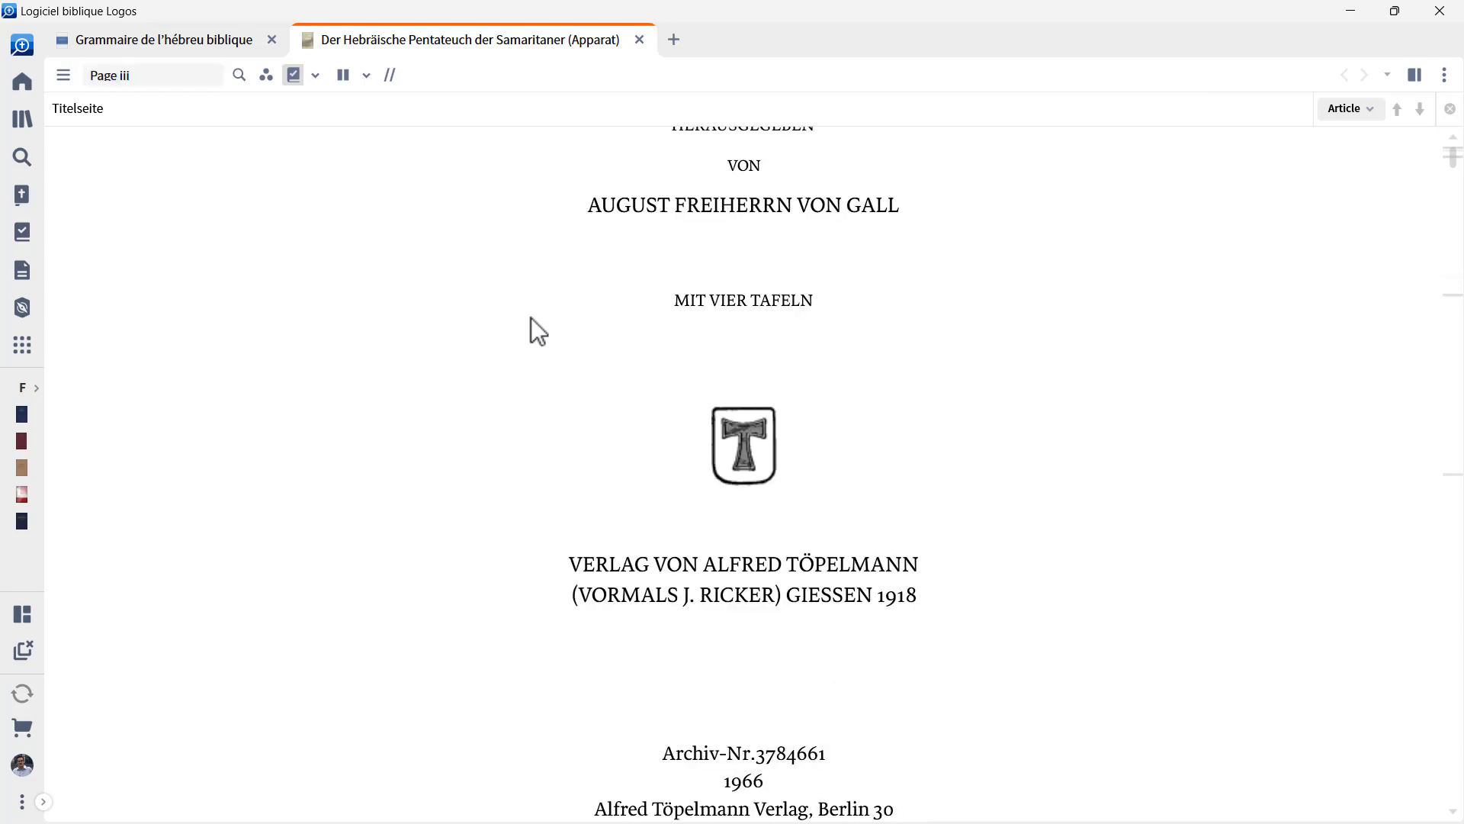
scroll(531, 317, down, 3)
scroll(531, 317, up, 6)
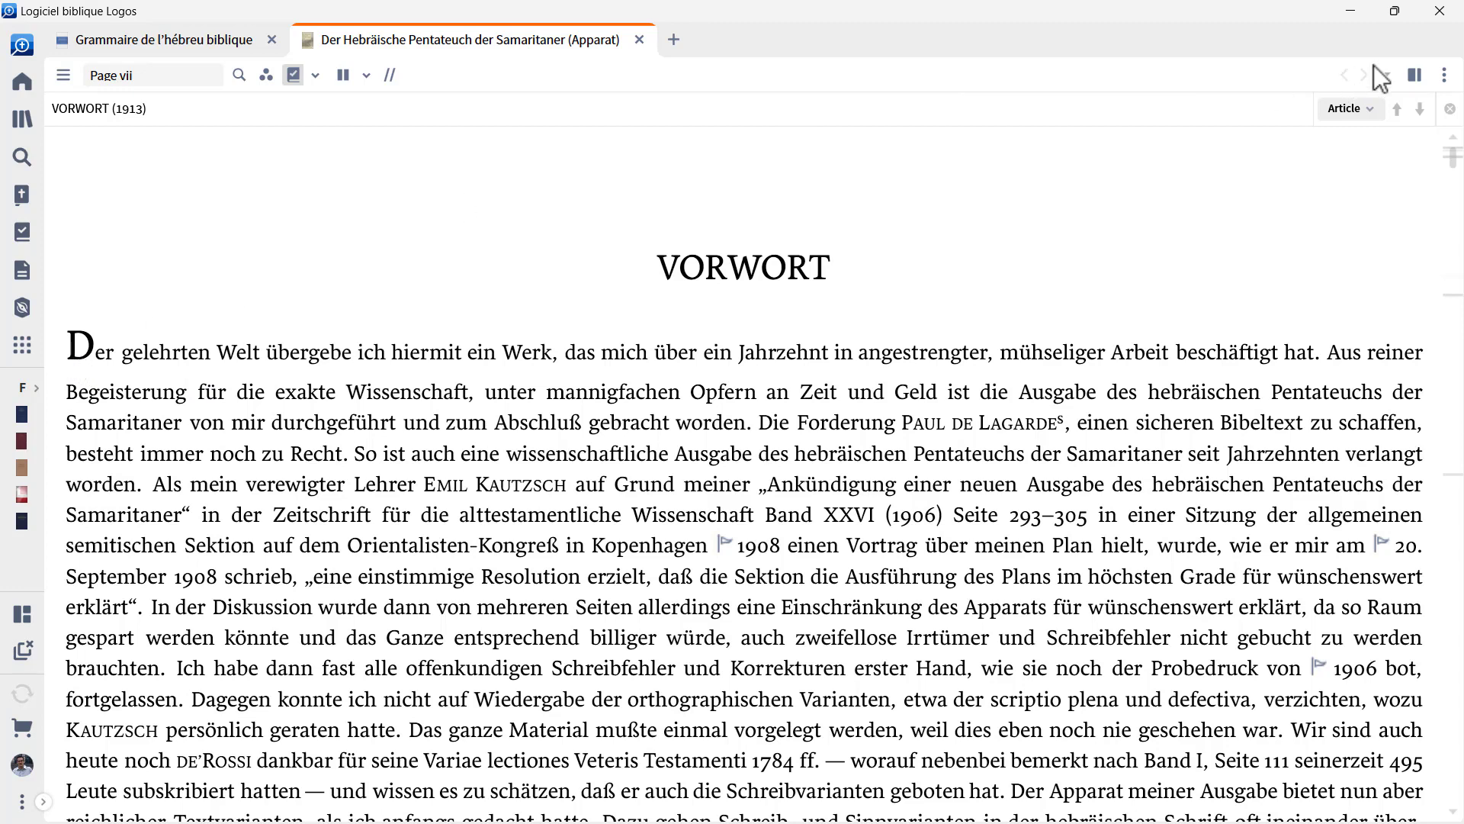
click(1416, 75)
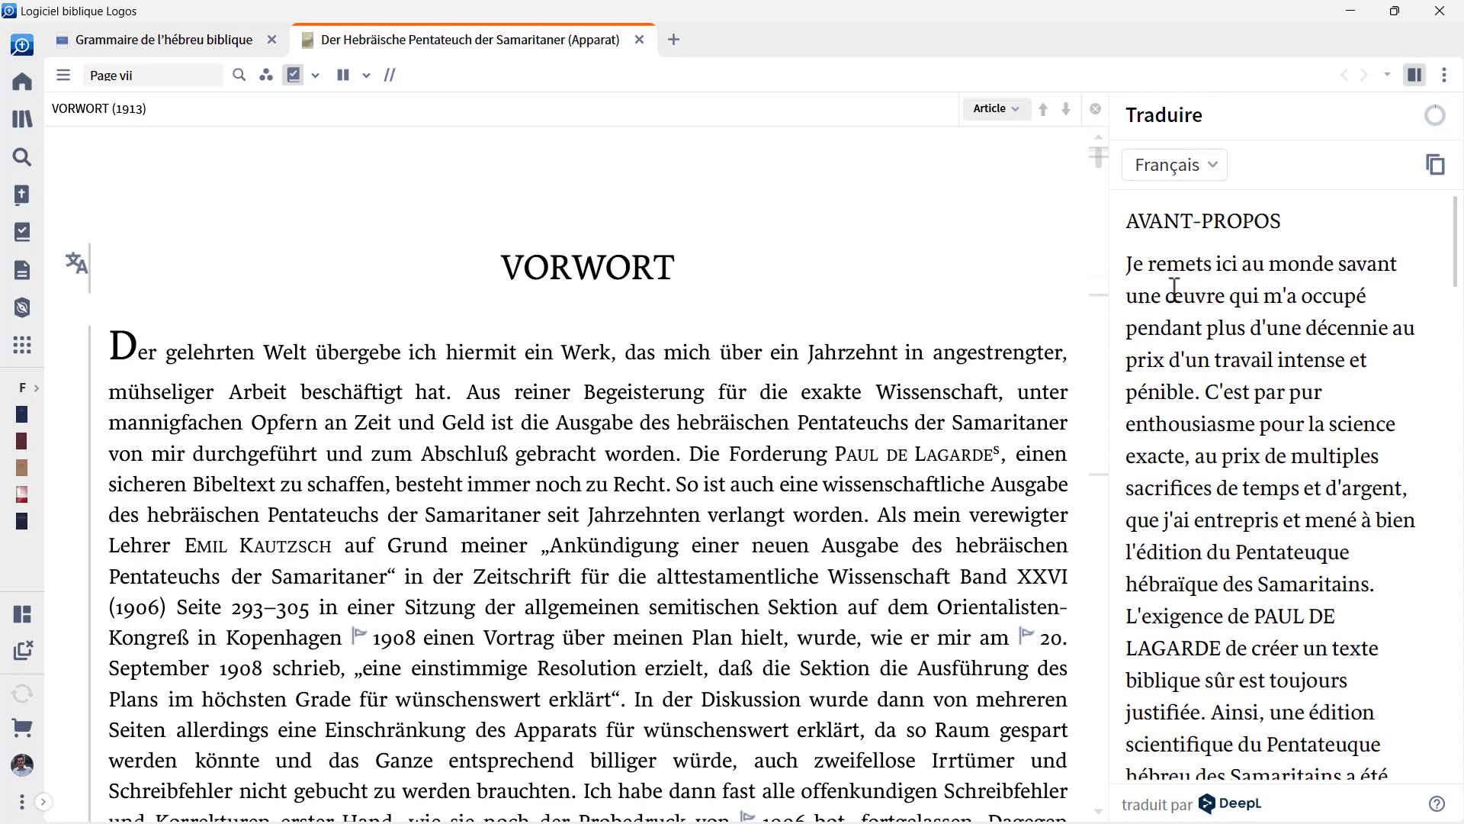
scroll(130, 420, down, 5)
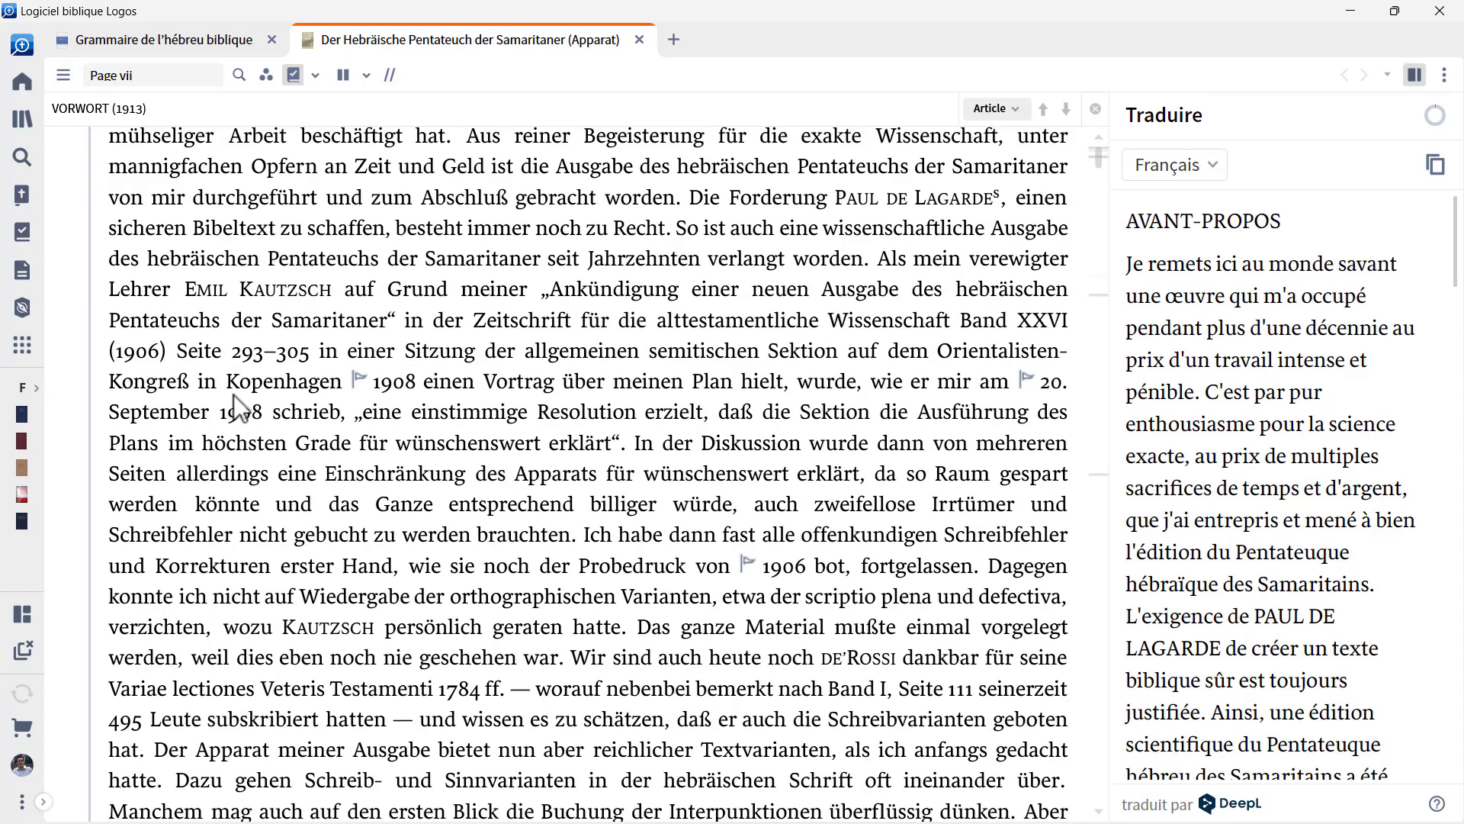
scroll(361, 366, down, 10)
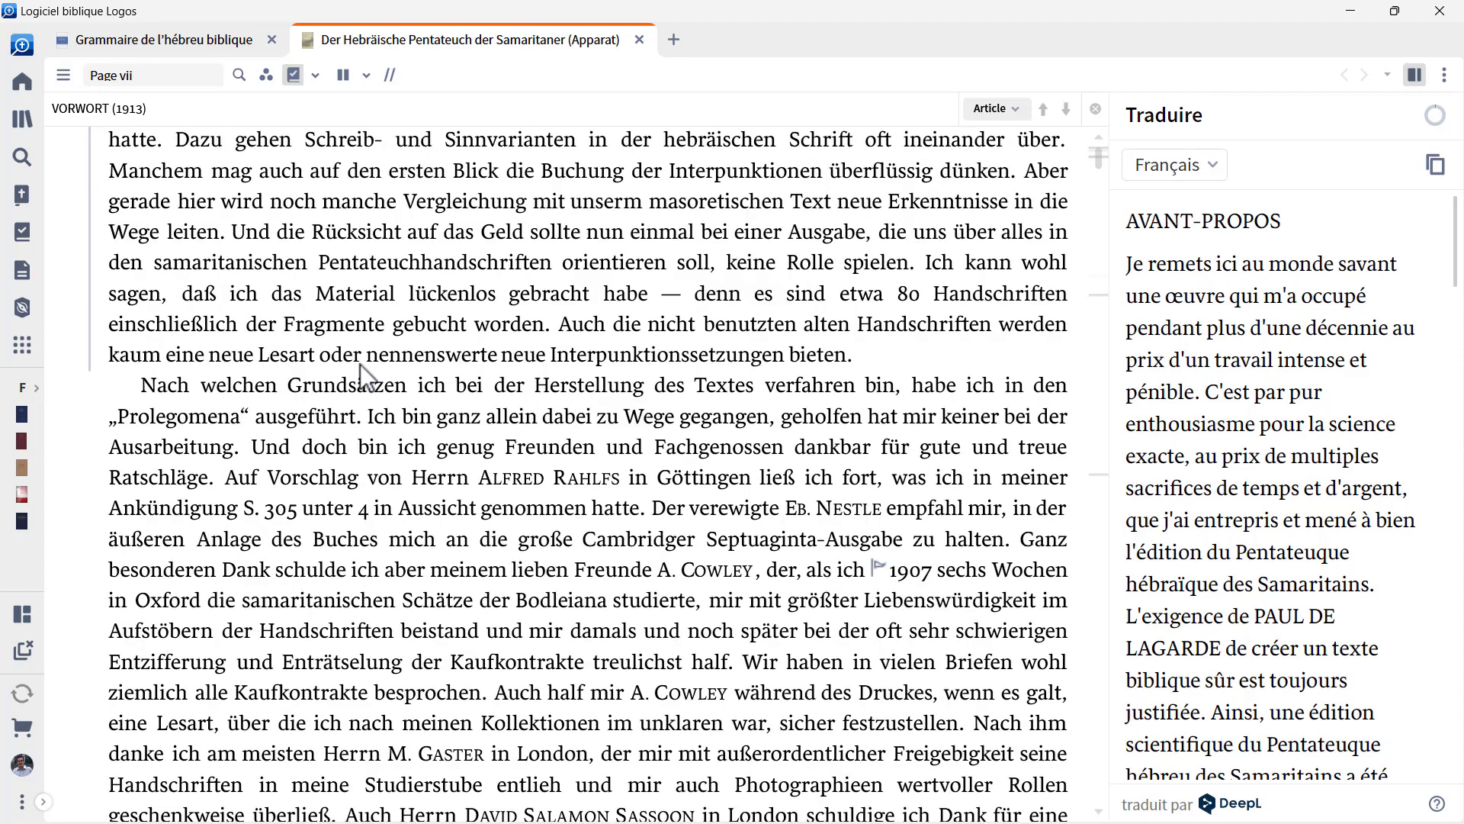
scroll(360, 364, down, 2)
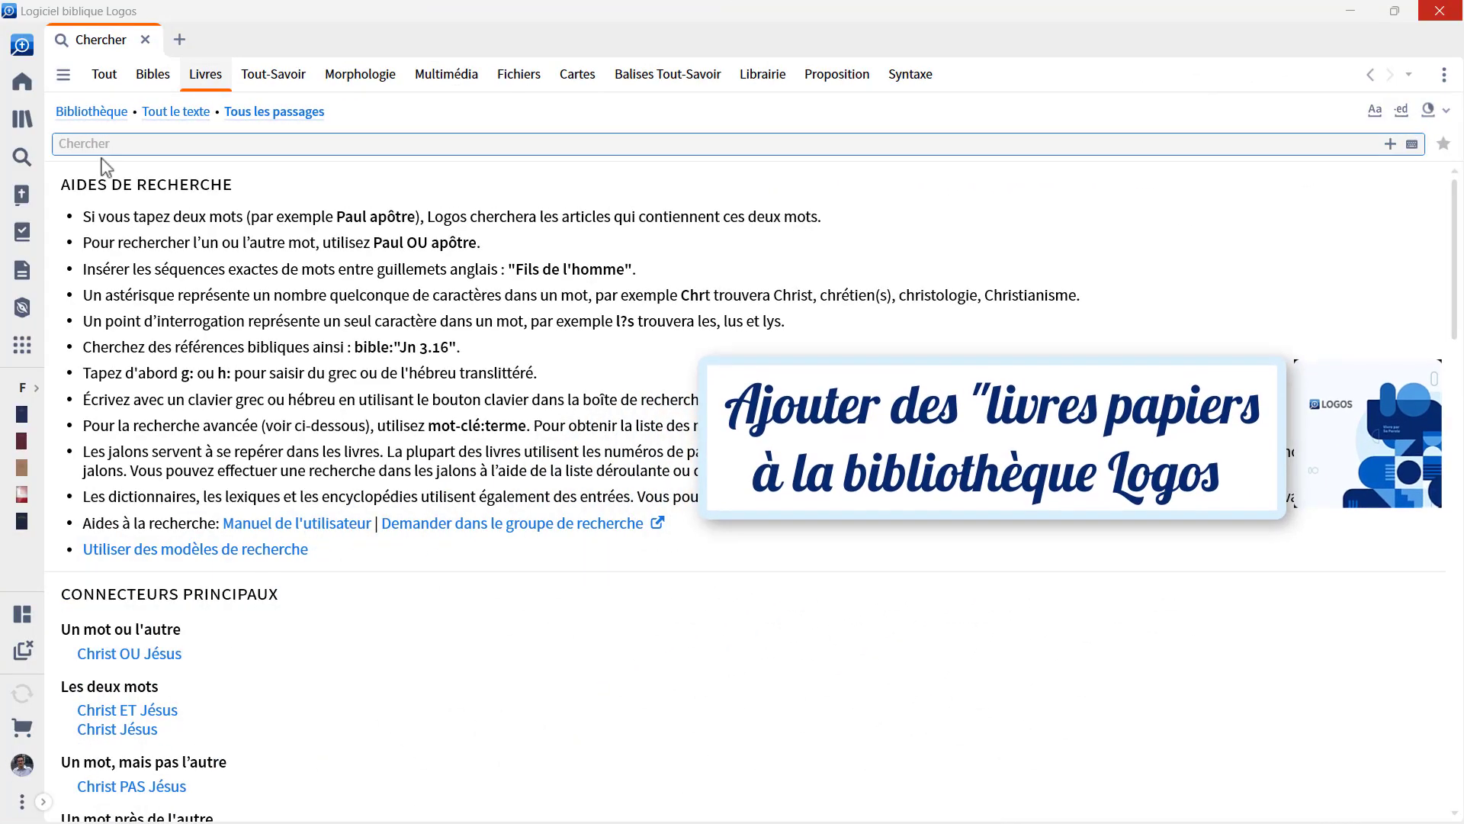
Step: Open the library in its own window and show the titles under Ajouter à la bibliothèque
click(22, 124)
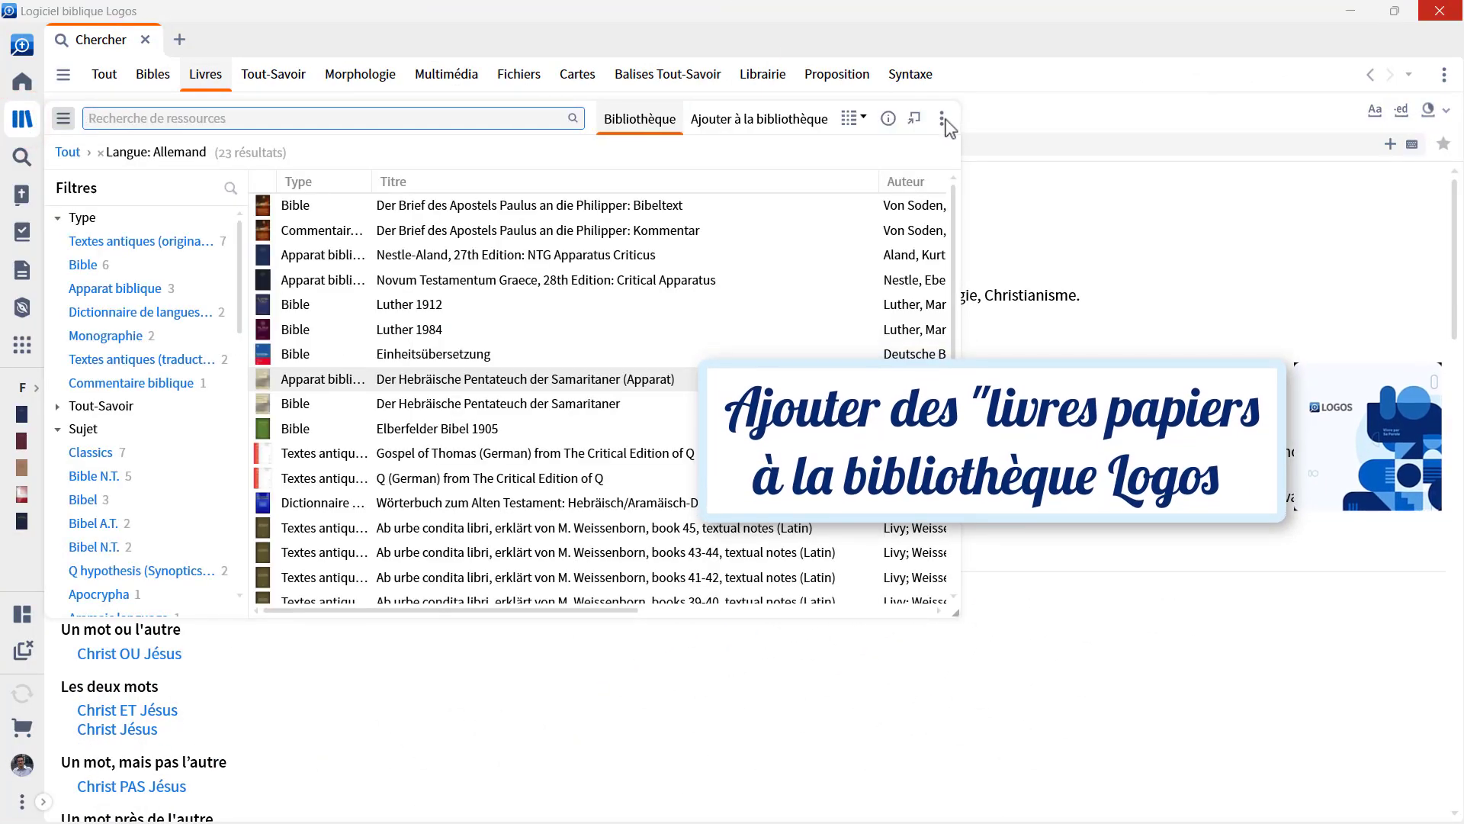
click(915, 118)
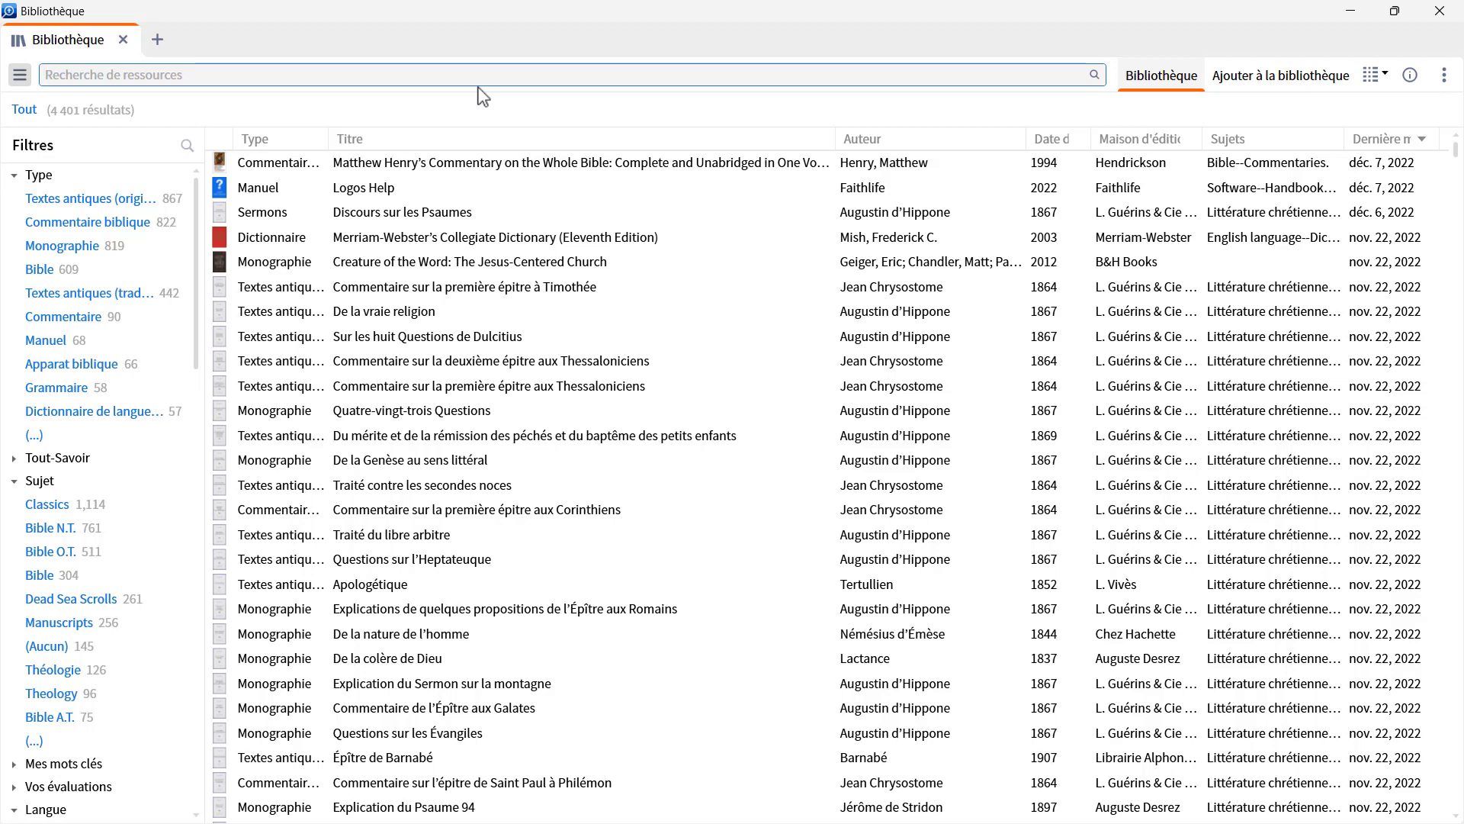
click(1251, 76)
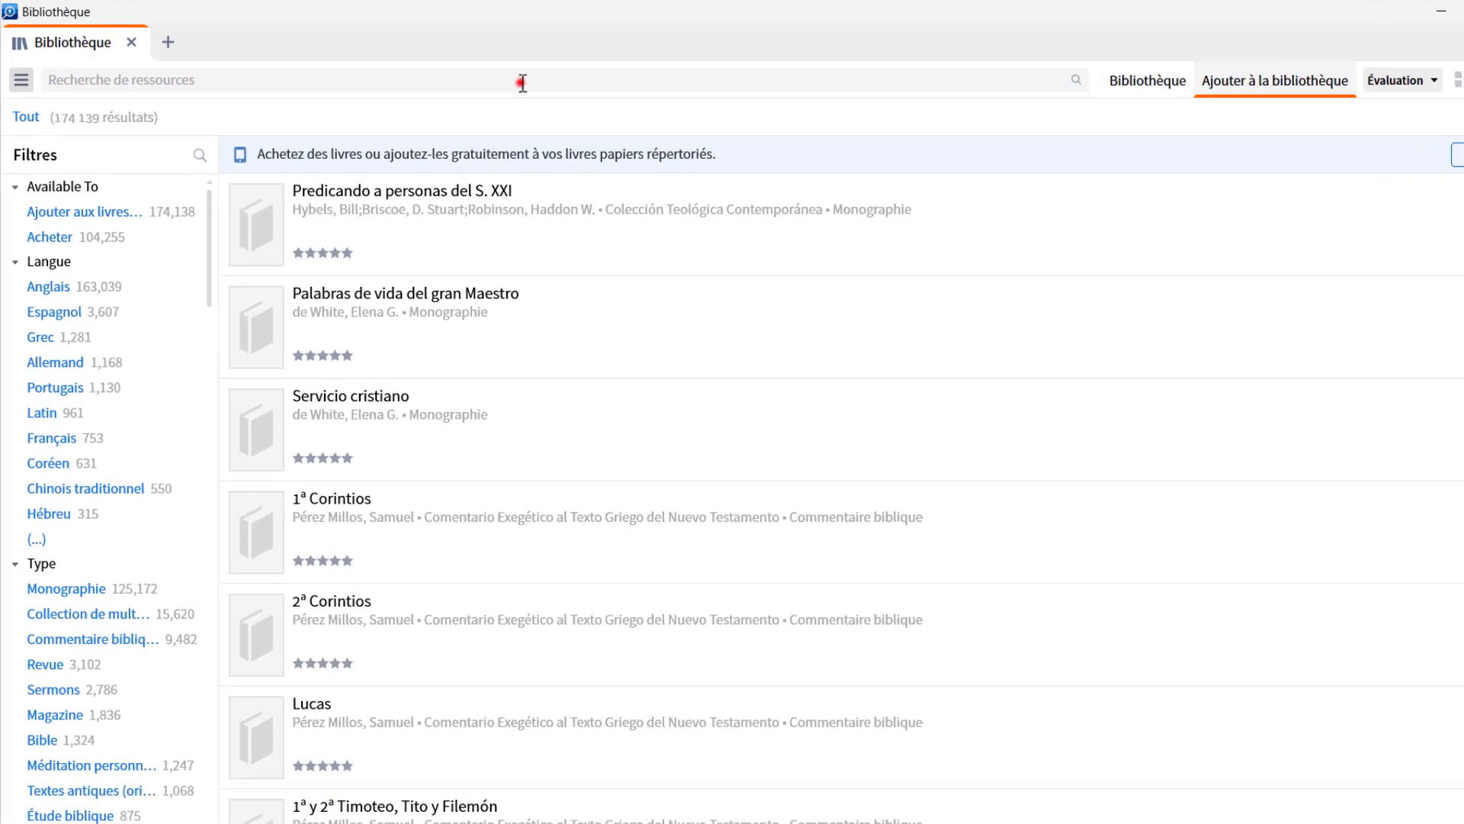
Step: Search the addable titles by the author's name and add the monograph on the ministère de « berger » to the print books
click(522, 81)
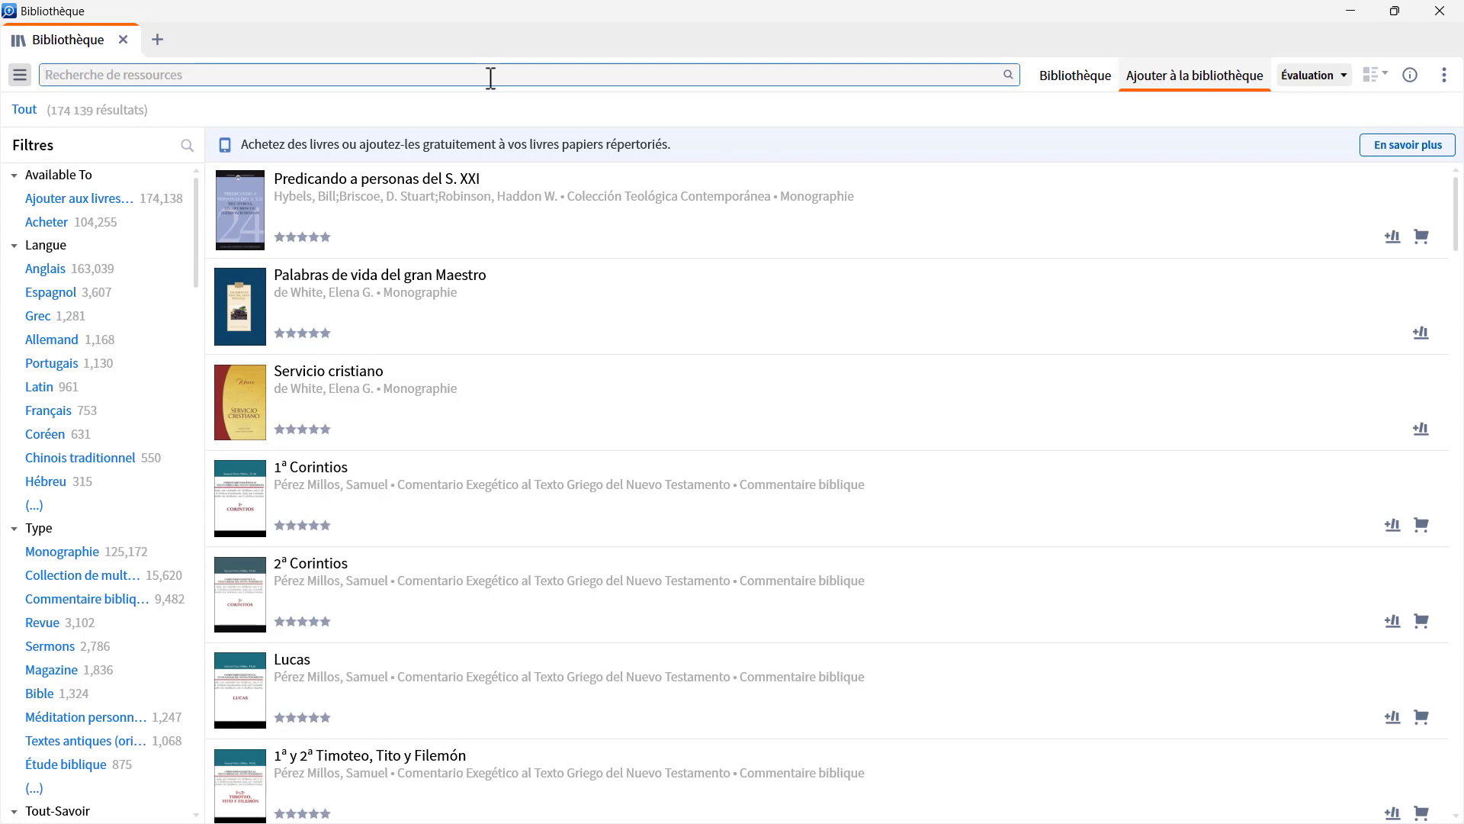
text(s)
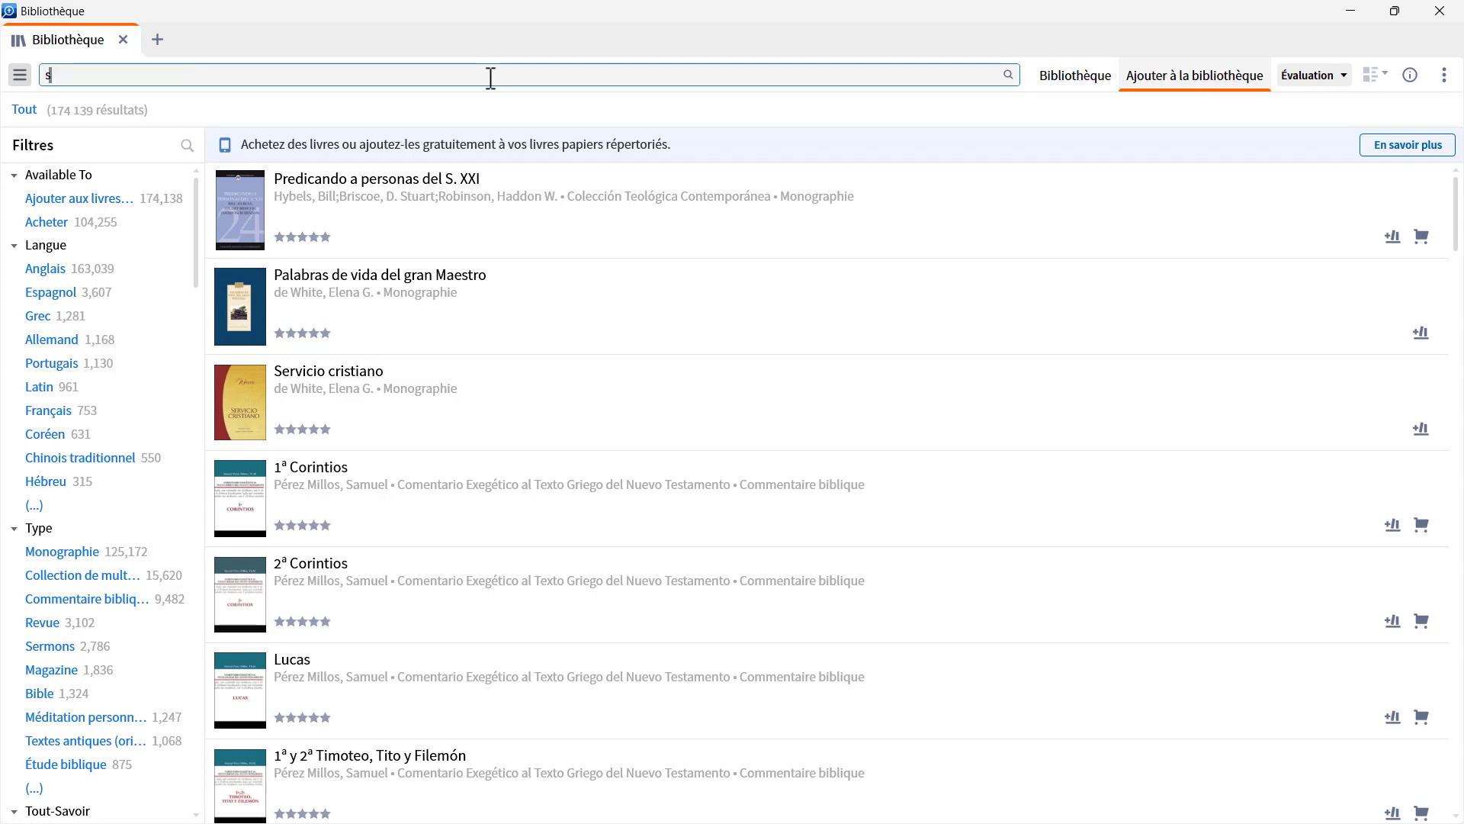
text(eth rasolon)
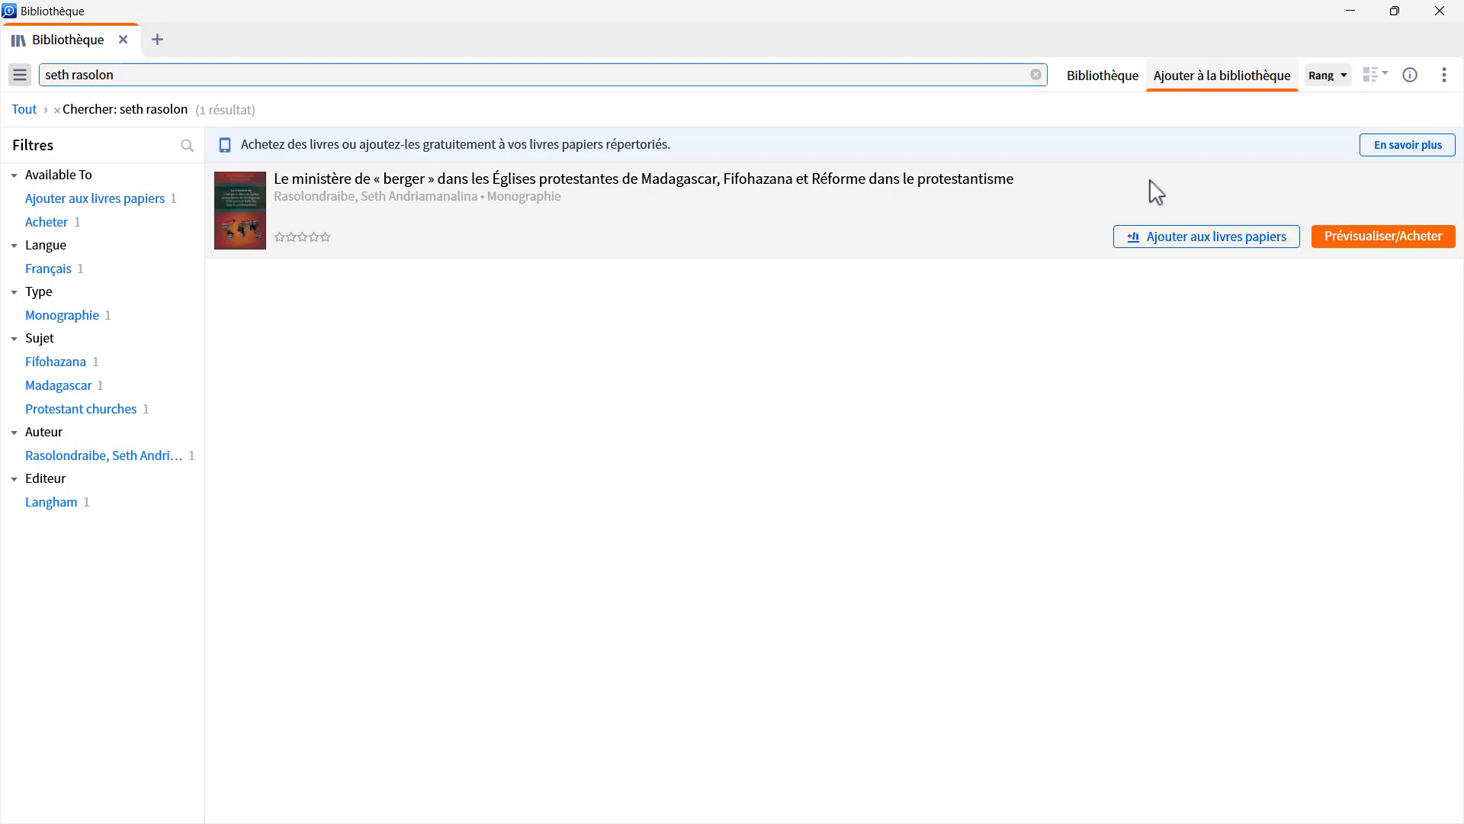
click(1195, 246)
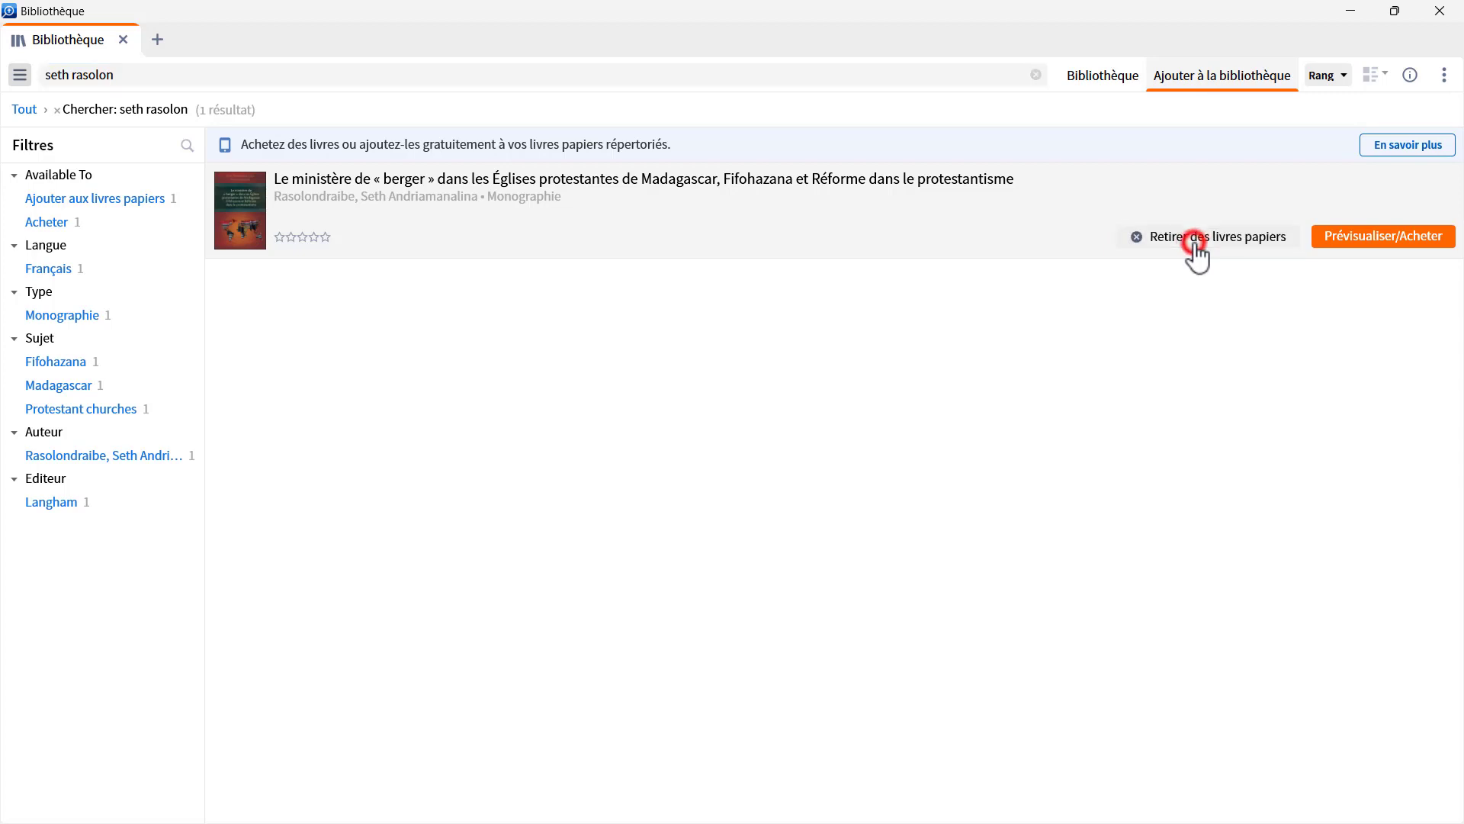
Step: Filter the library to Dans les livres papiers, then open and look through the preview of the ministère de « berger » monograph
click(1117, 73)
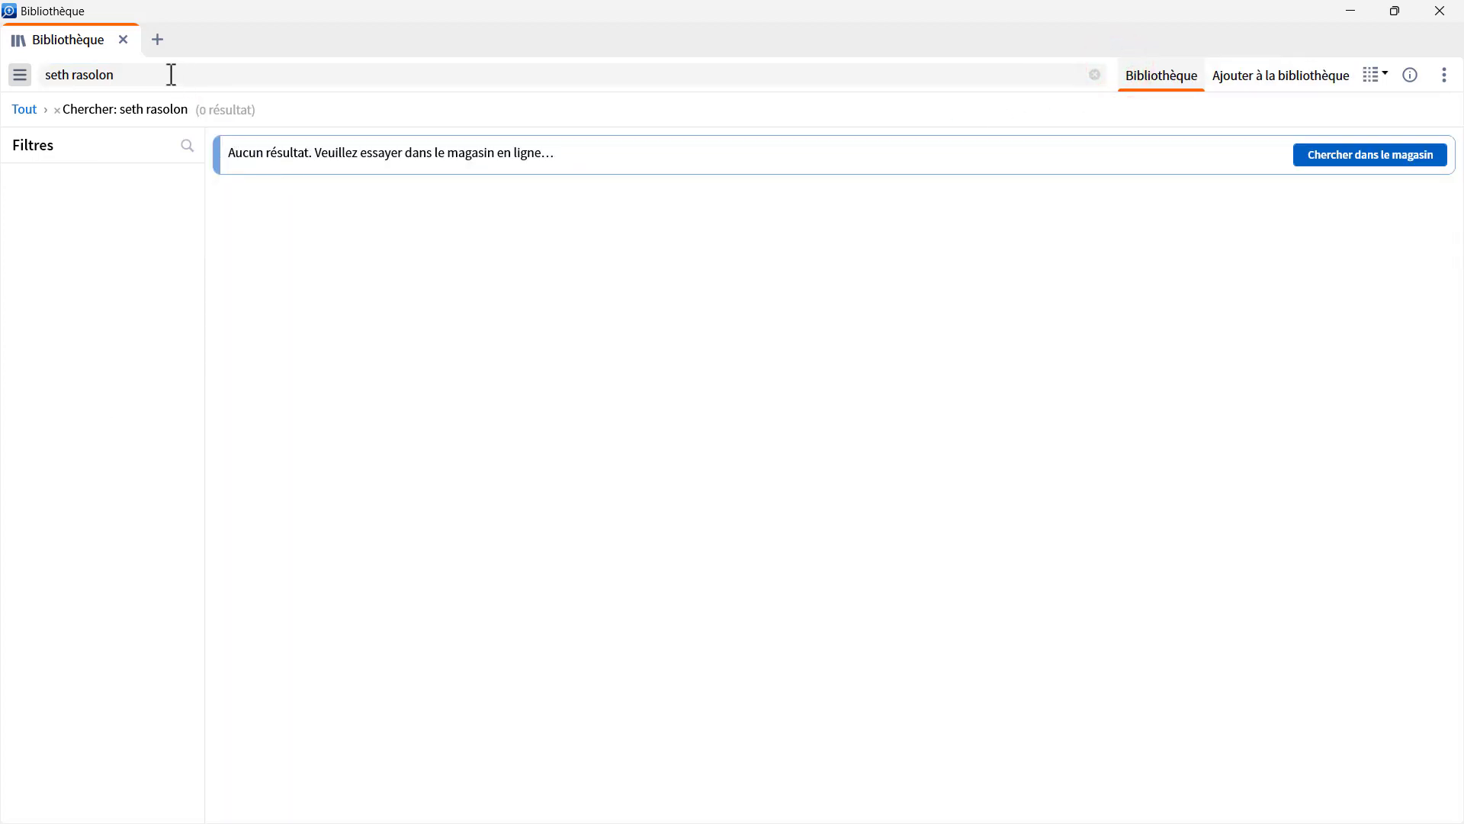
click(56, 110)
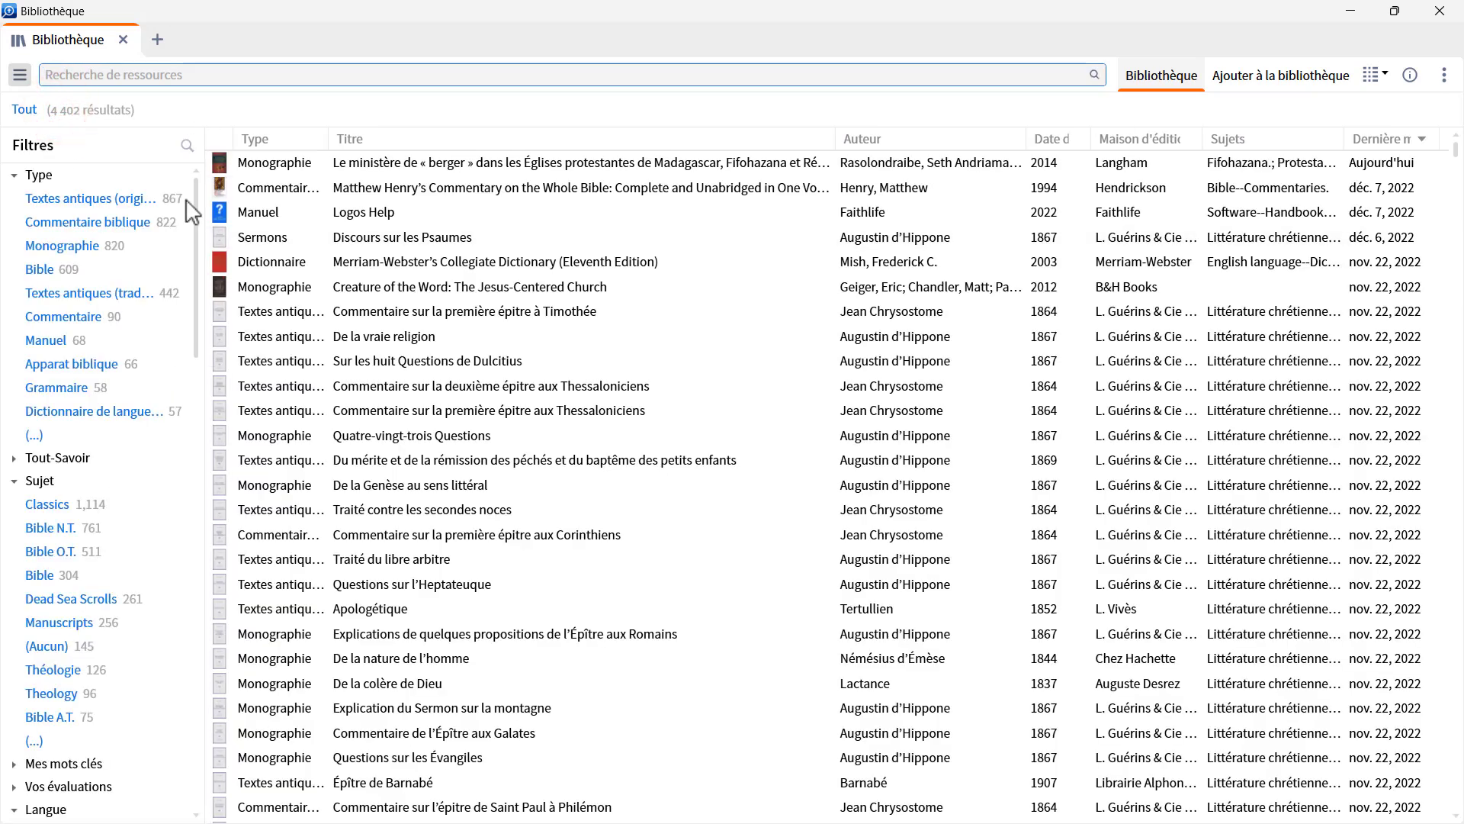
drag(198, 208, 186, 707)
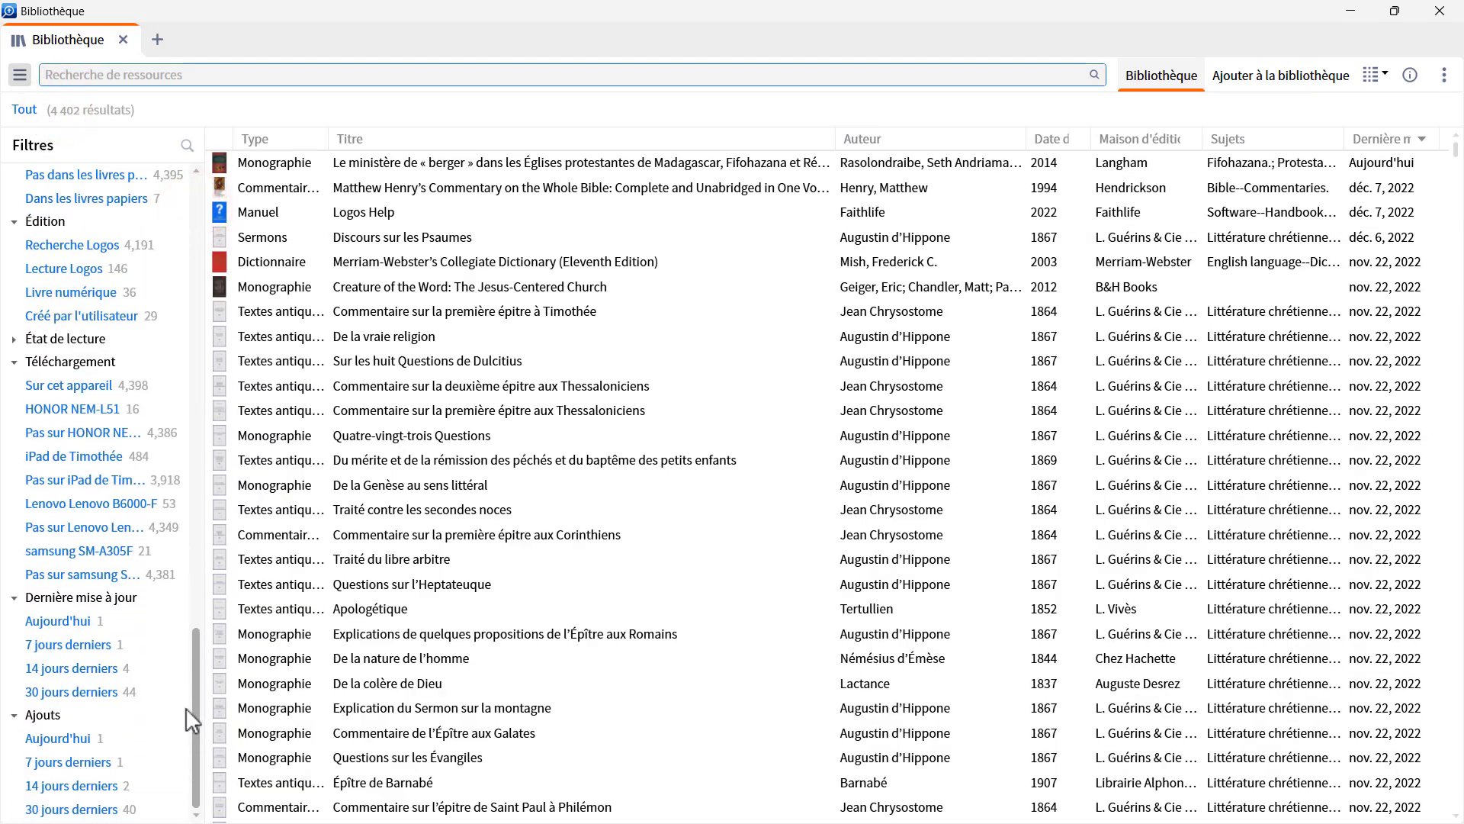
scroll(109, 269, up, 2)
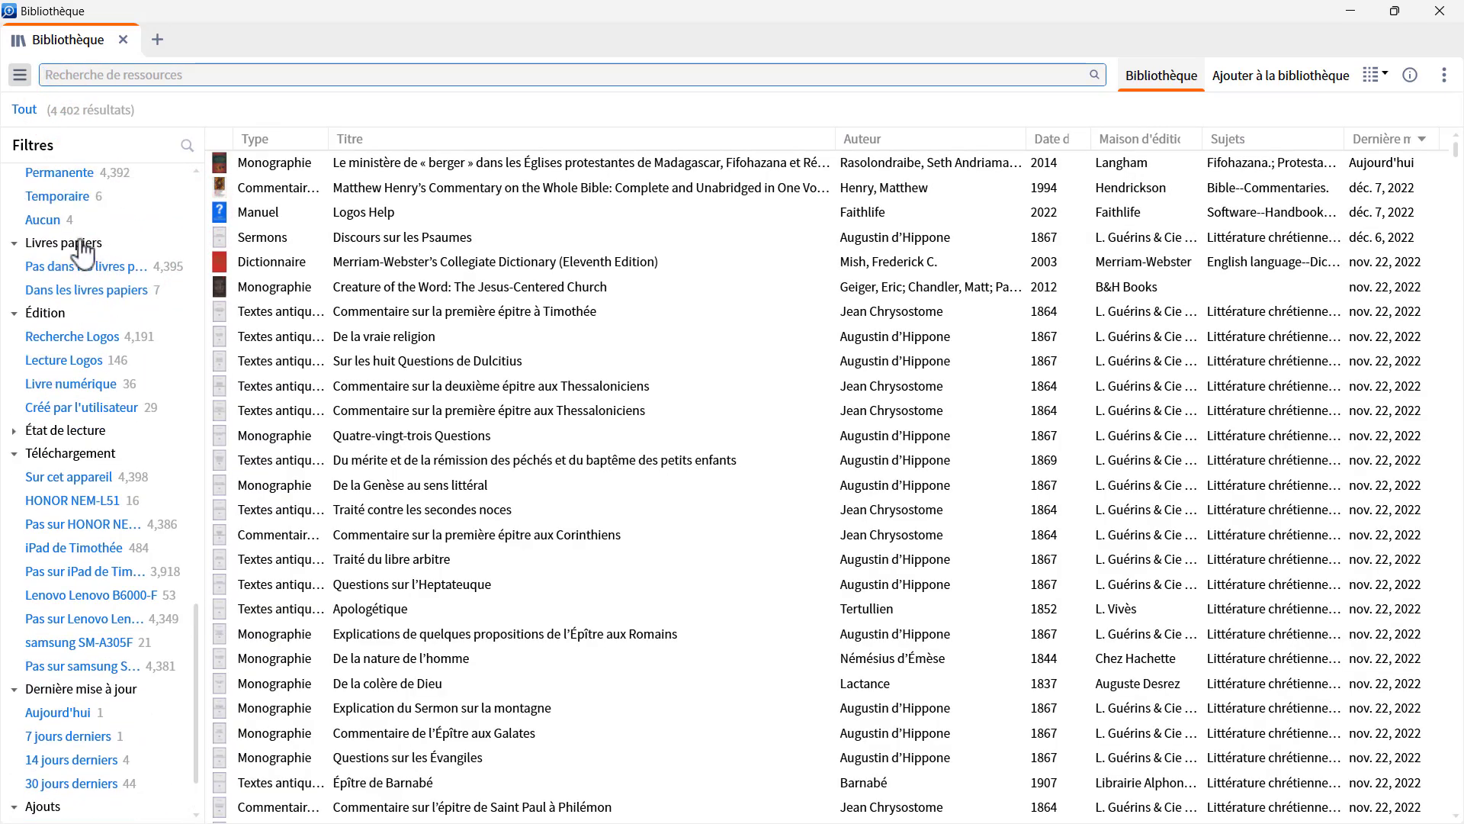
click(97, 291)
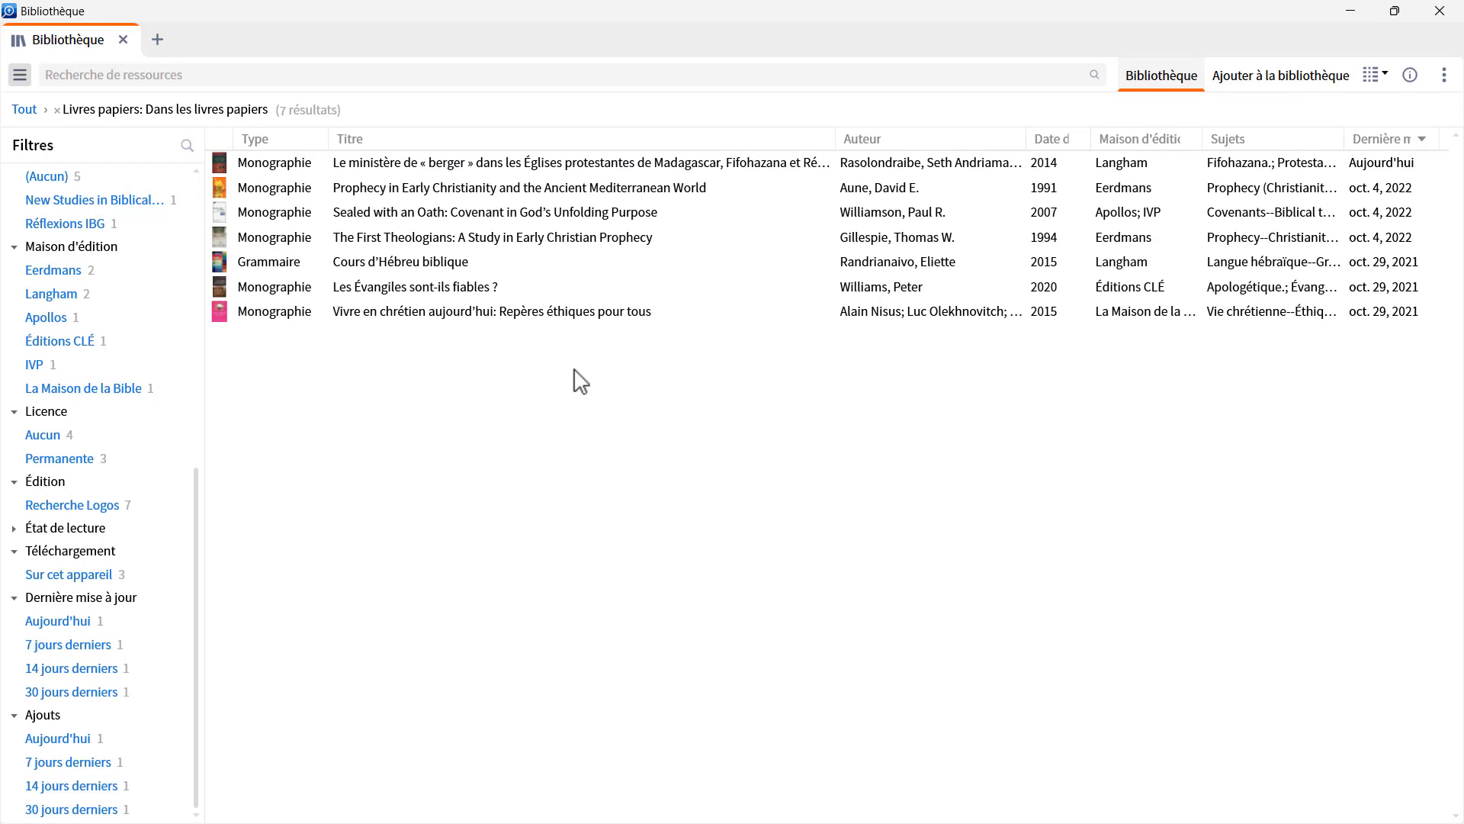
click(667, 163)
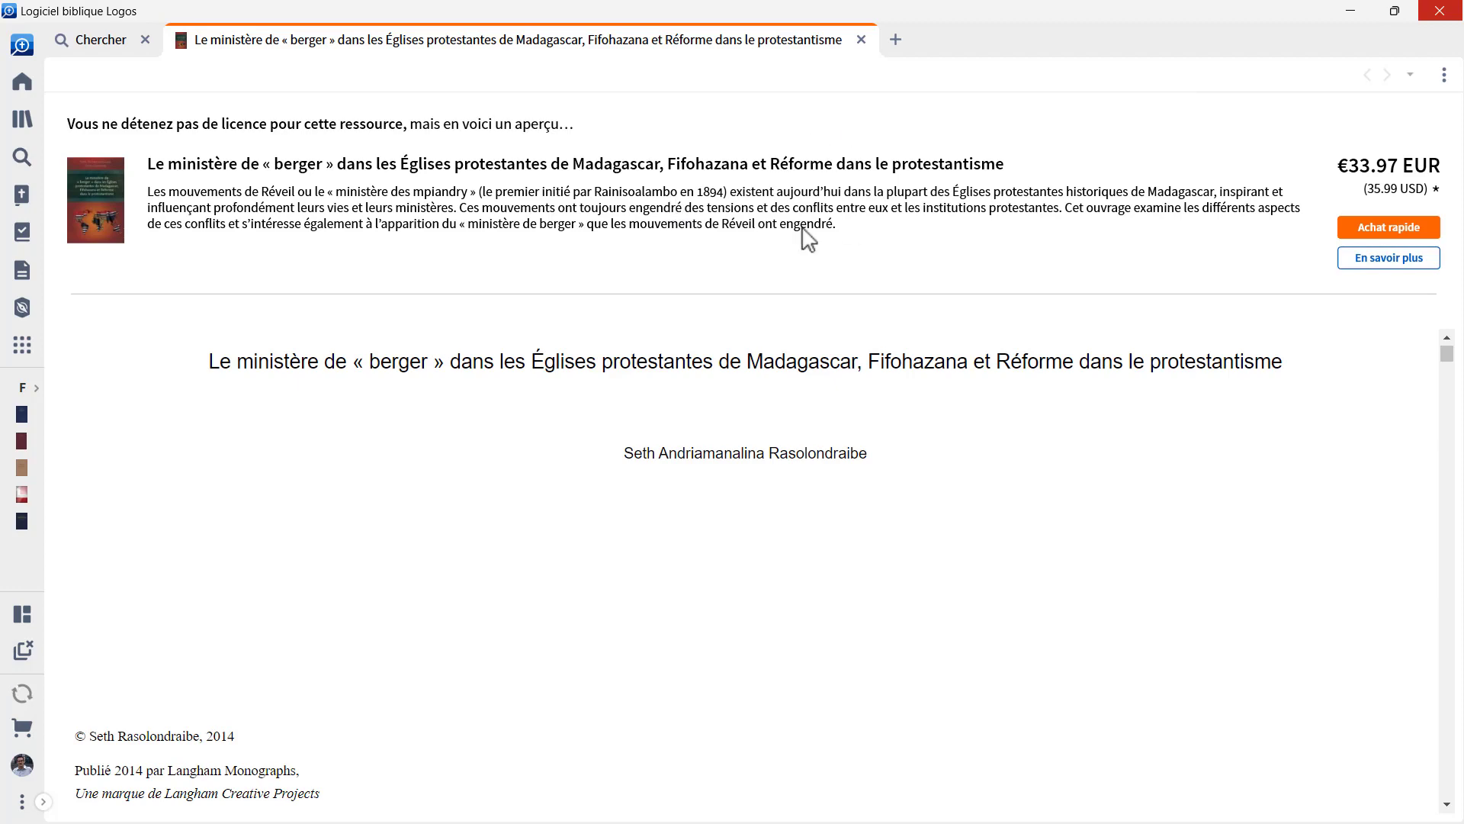
scroll(660, 362, down, 15)
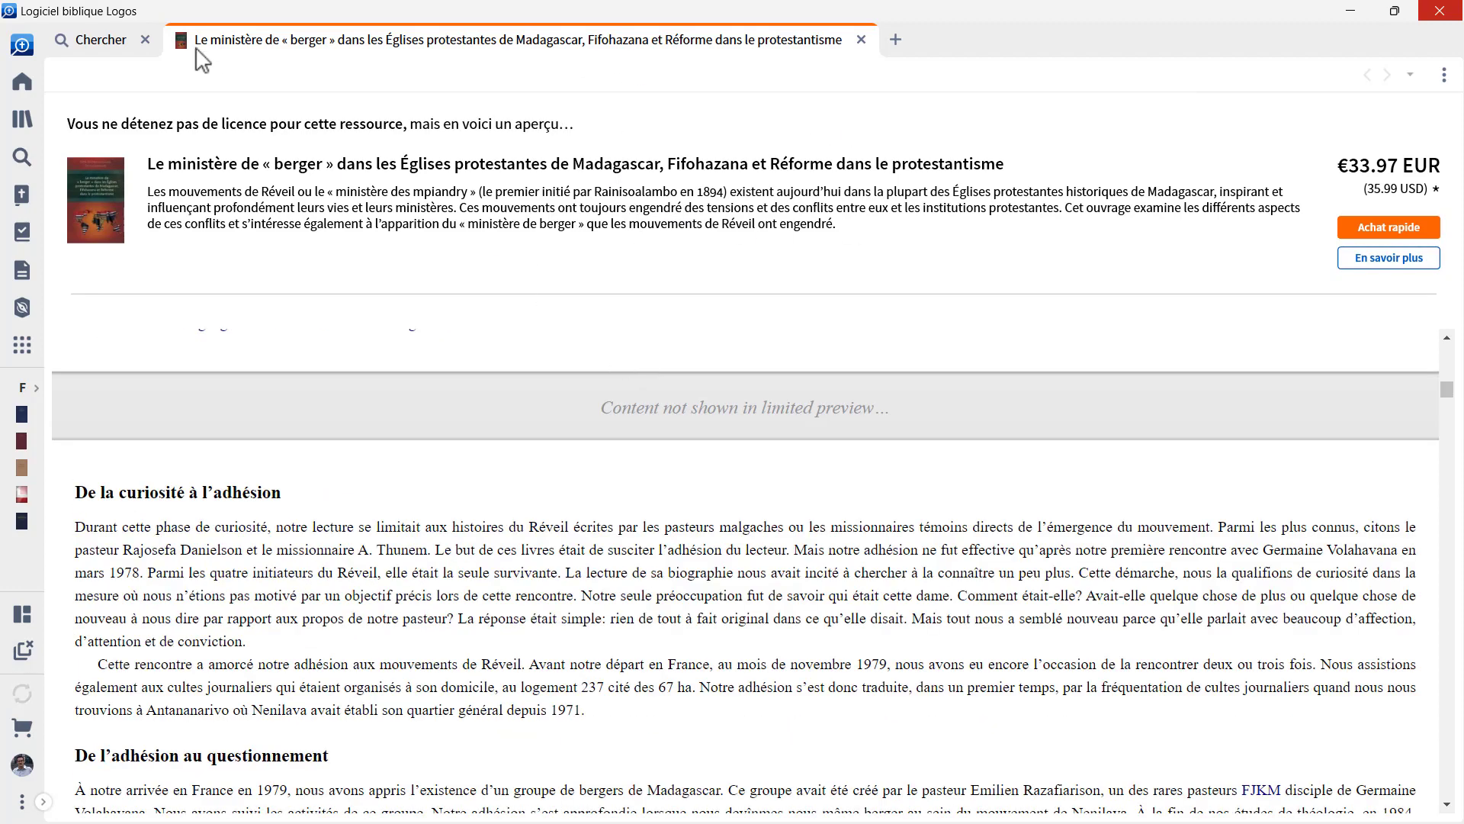
Step: Return to the search and look for the Bible reference bible:"Jean 14.12" in all books
click(98, 48)
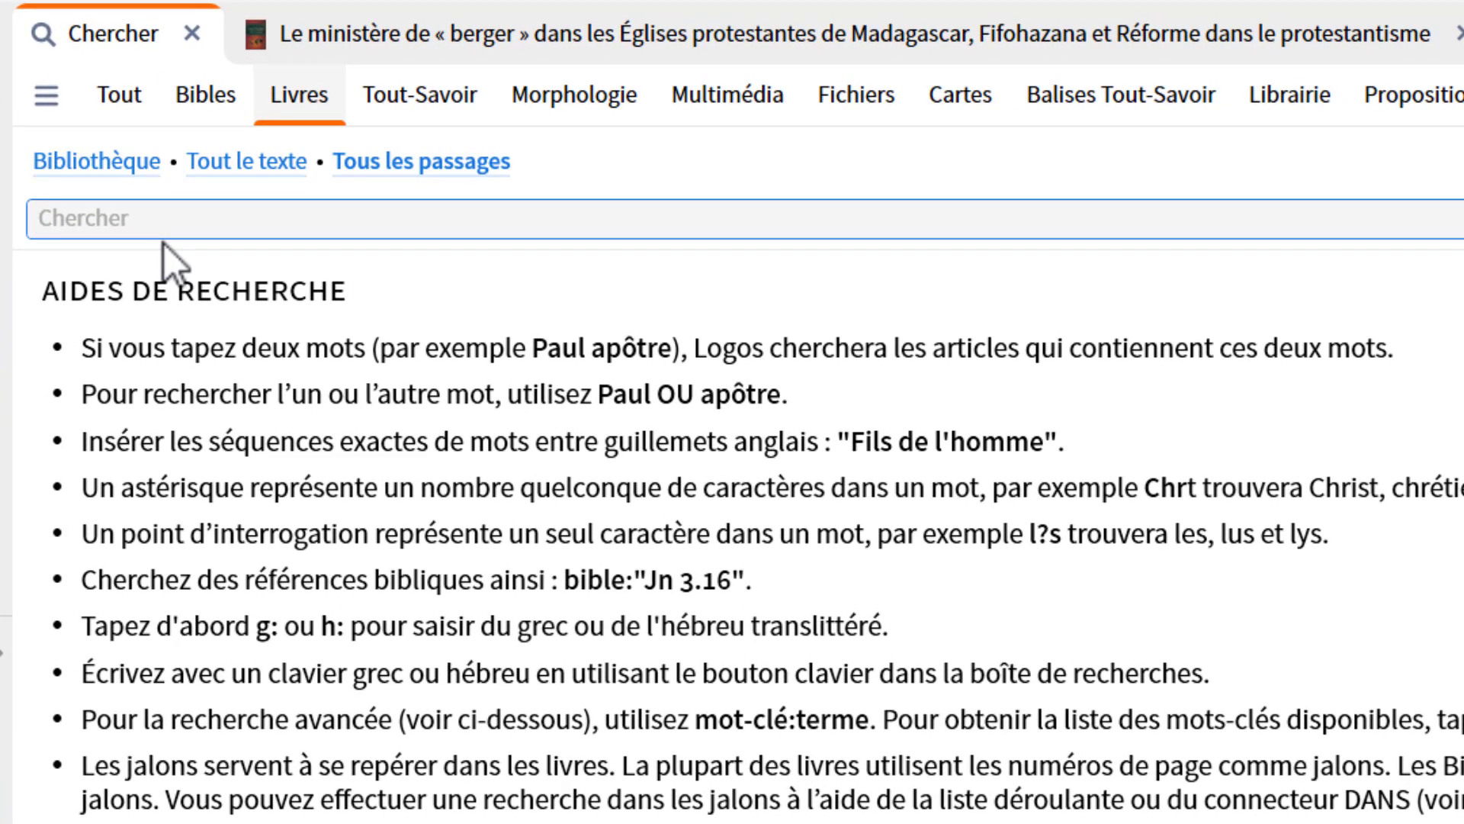
text(bible:)
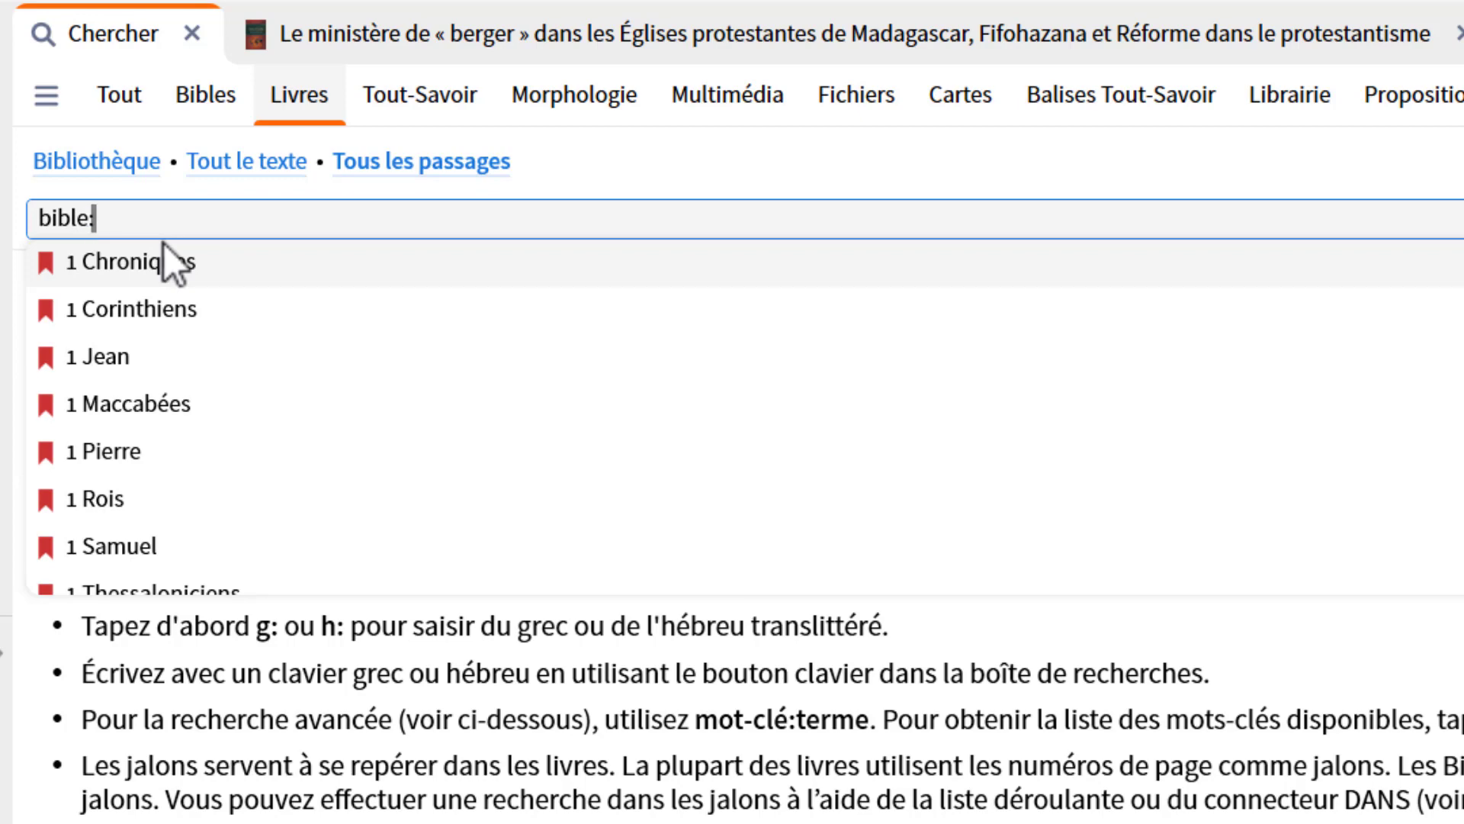
text(Jean)
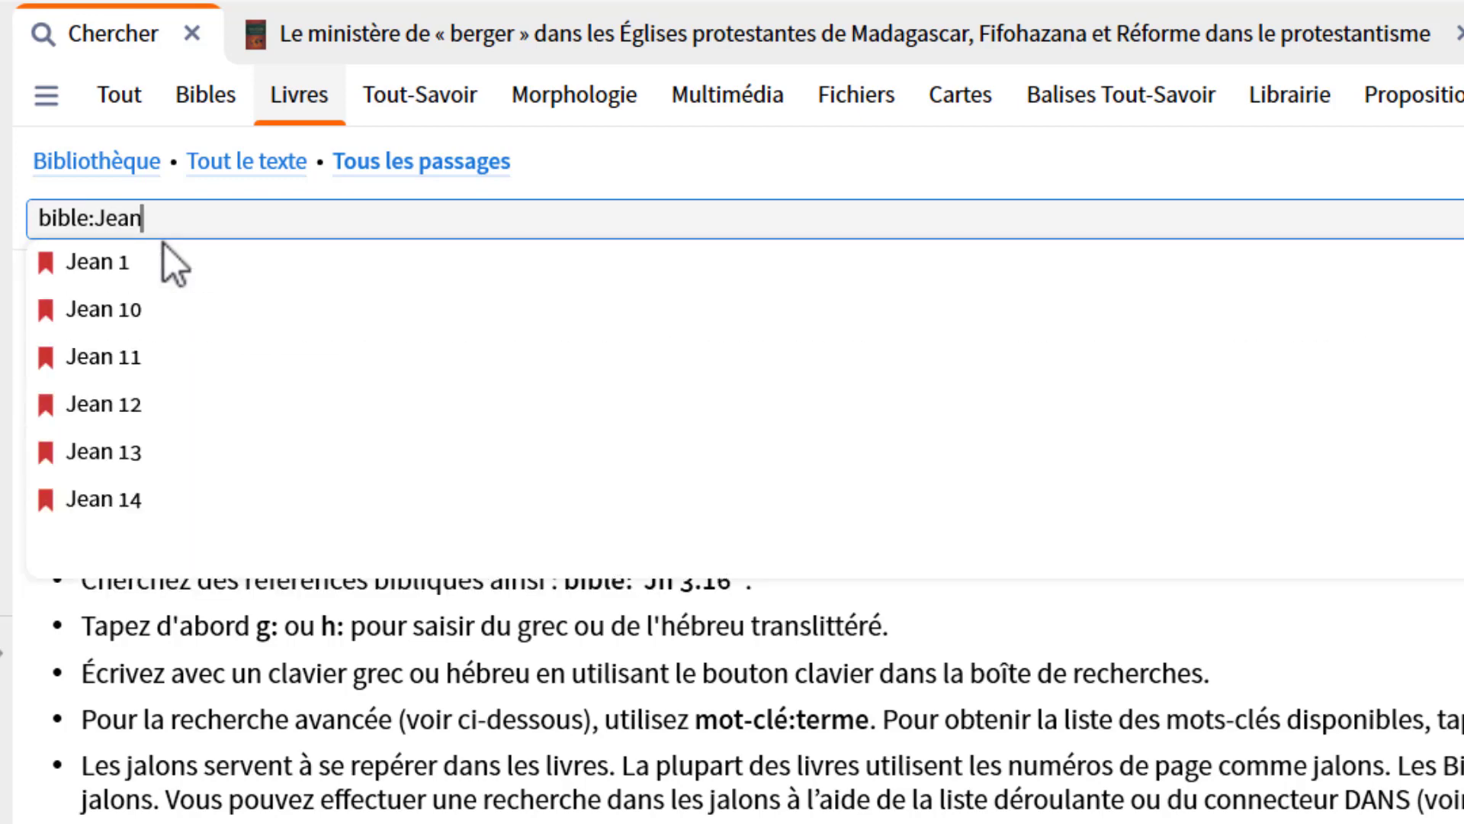
text( 14 12)
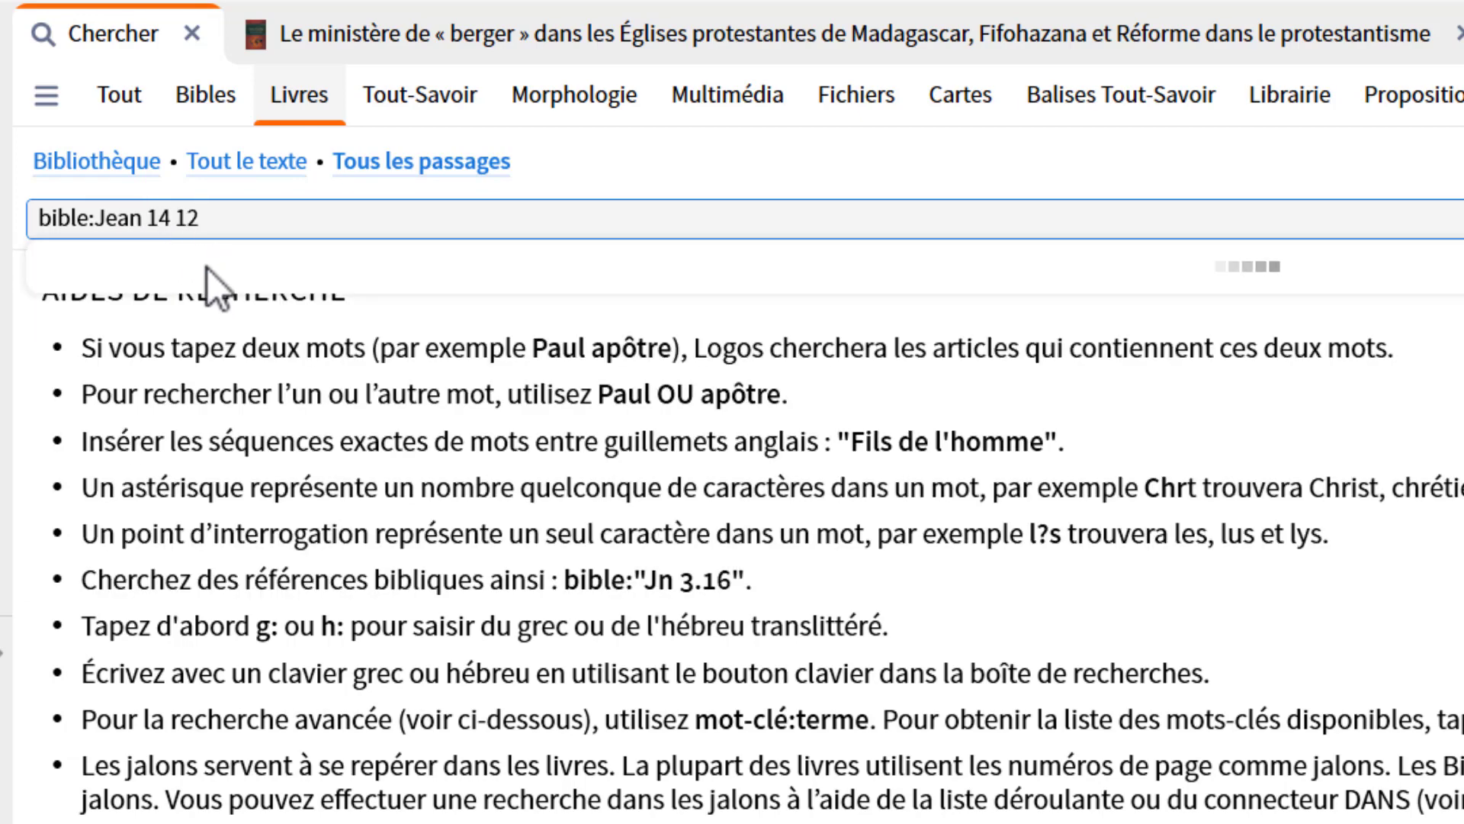
click(190, 305)
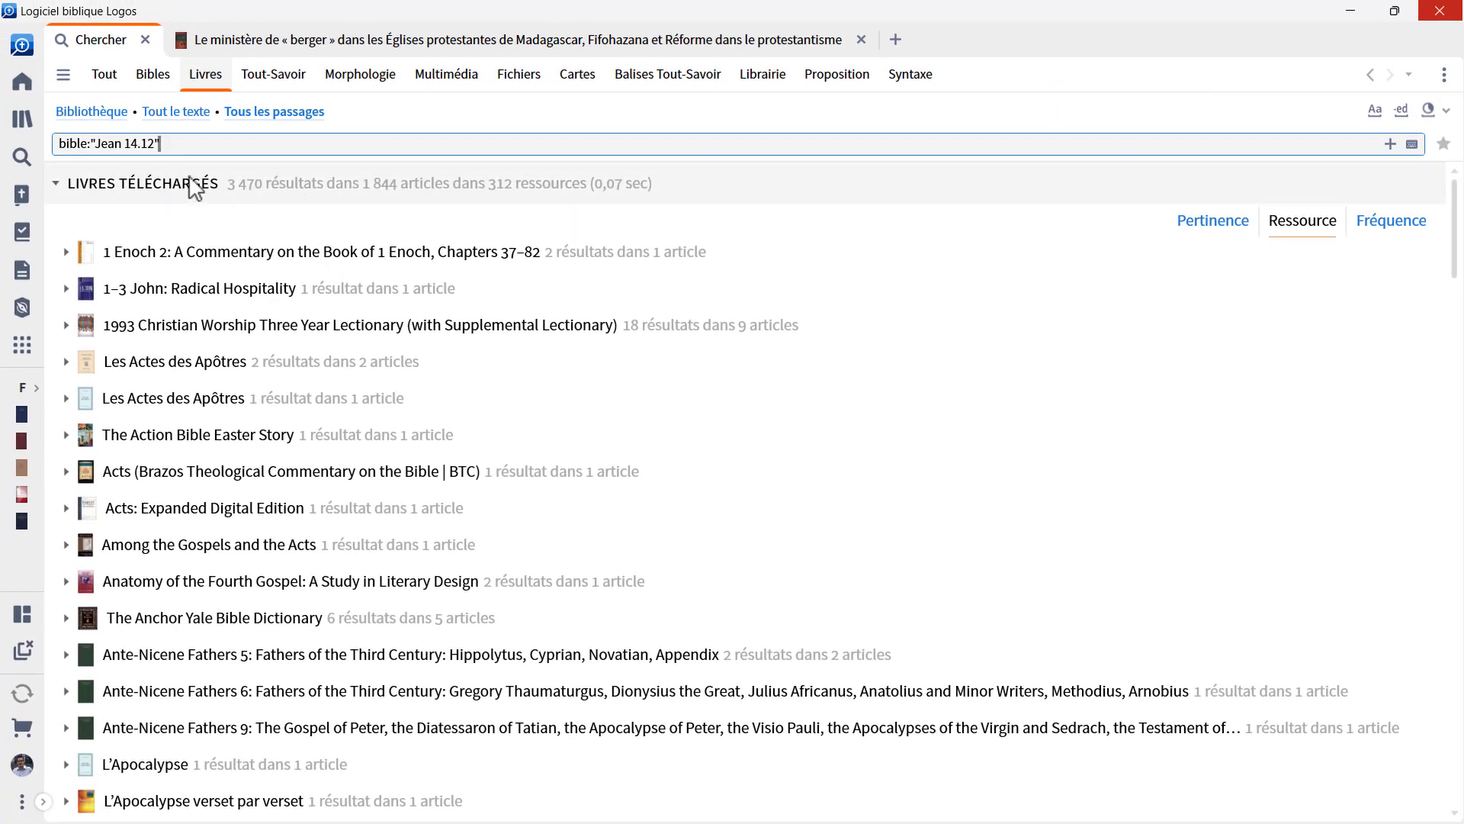
Step: Collapse the Livres téléchargés results and examine the passages and page references found under Livres papiers
click(55, 184)
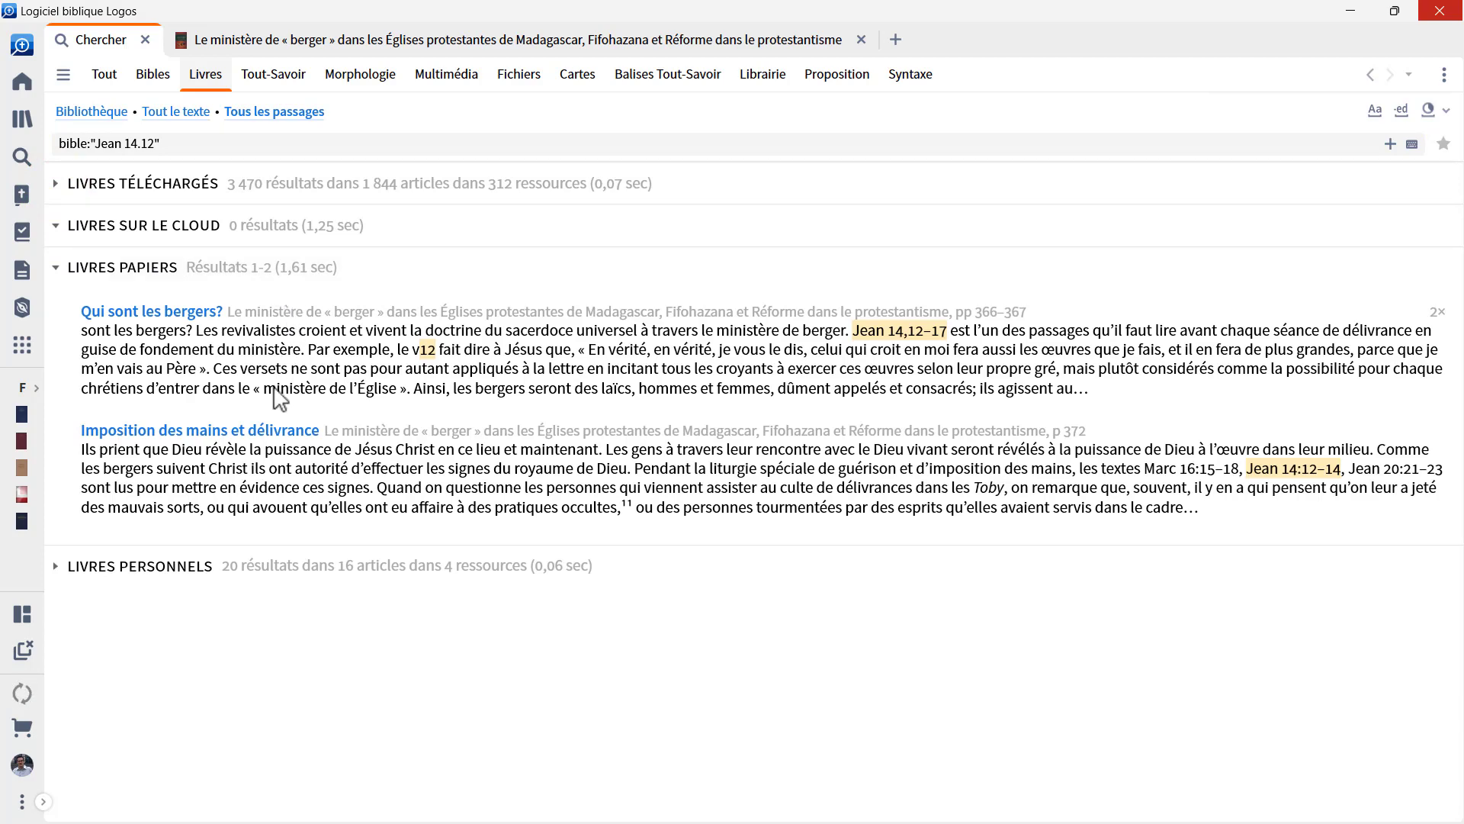
mouse_move(246, 314)
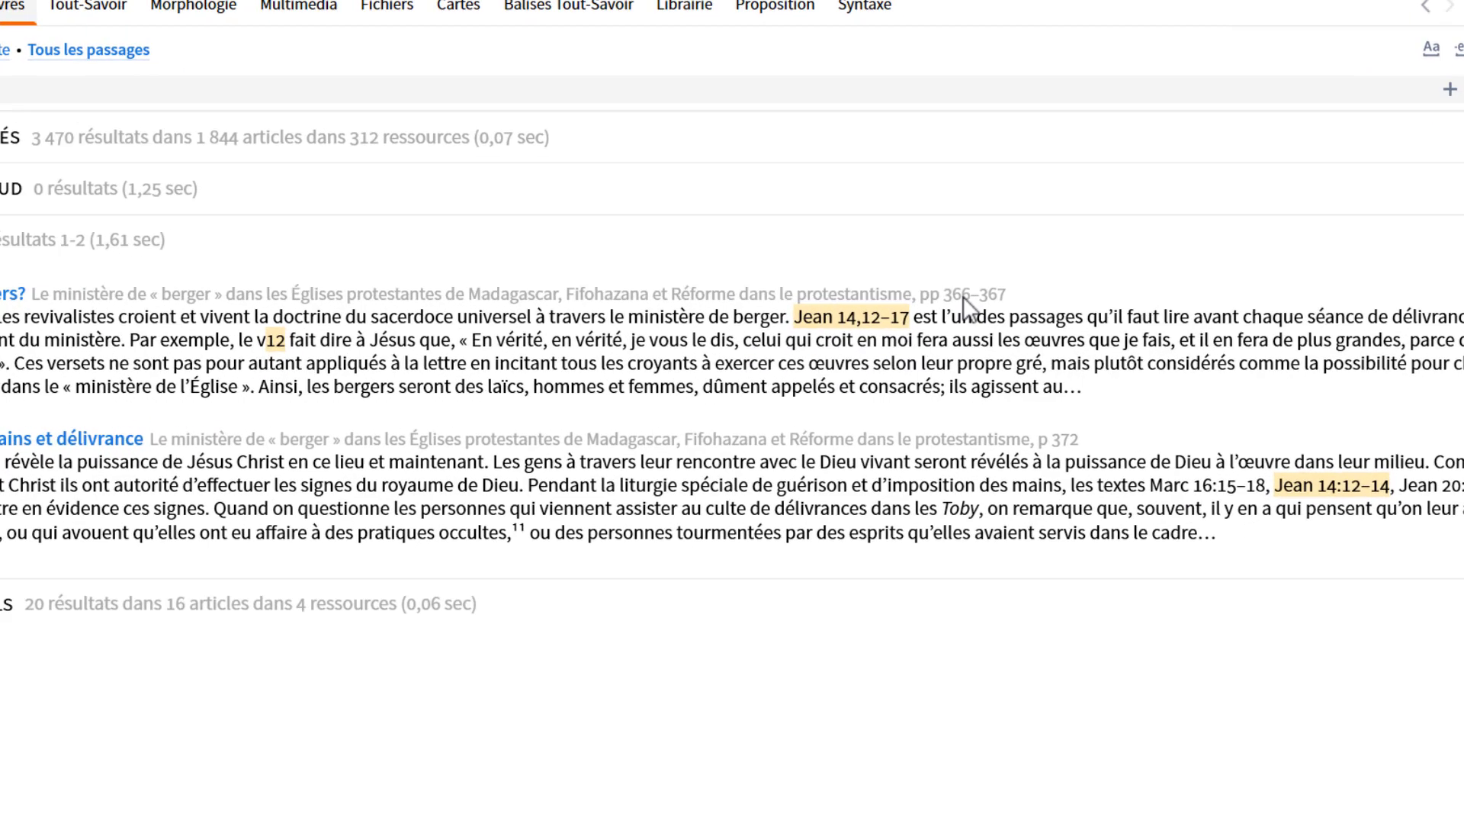
click(962, 298)
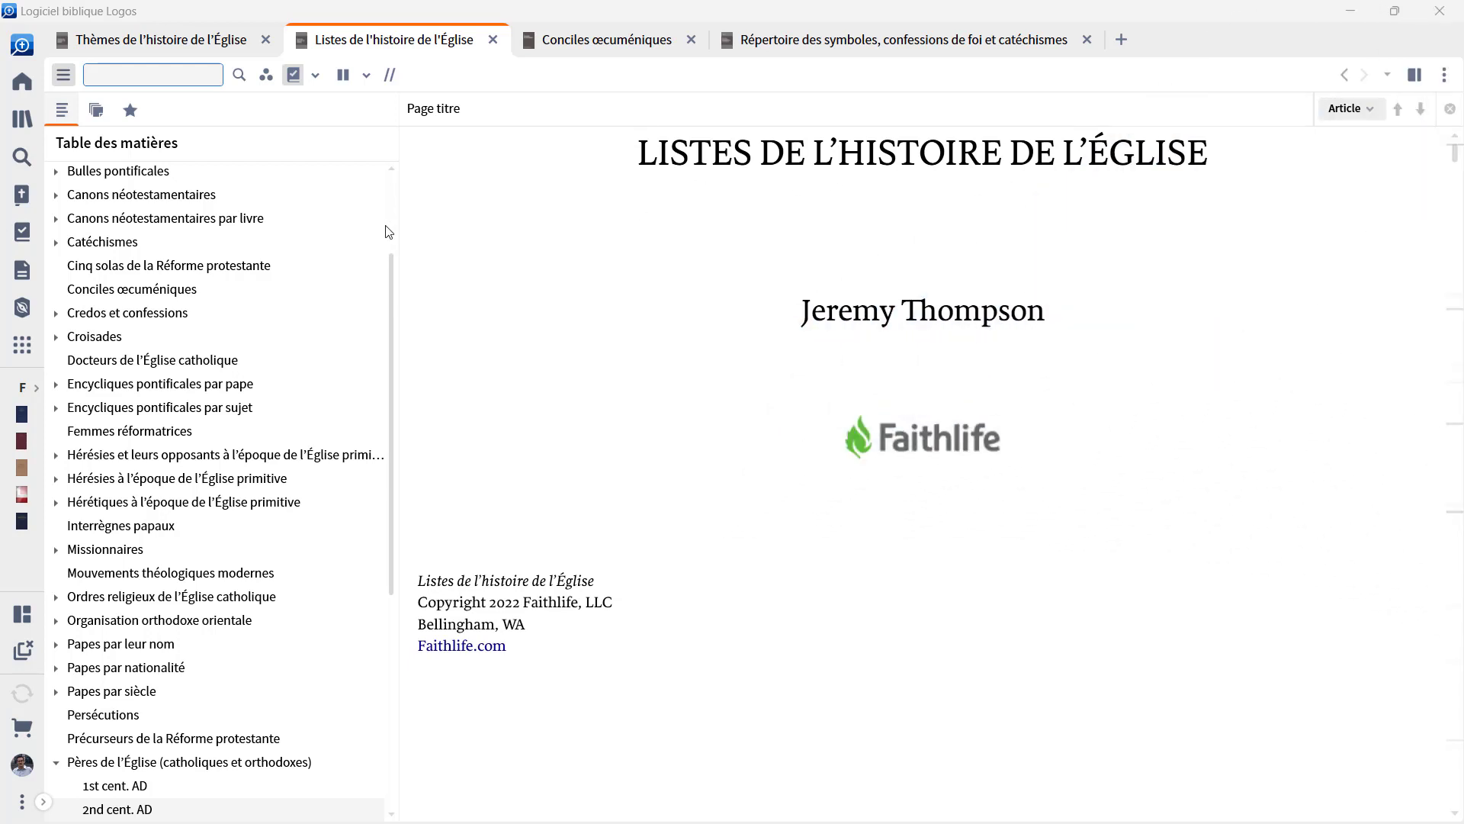
Step: In Listes de l'histoire de l'Église, view the Bulles pontificales and Croisades lists, collapsing each section after viewing it
drag(396, 282, 394, 196)
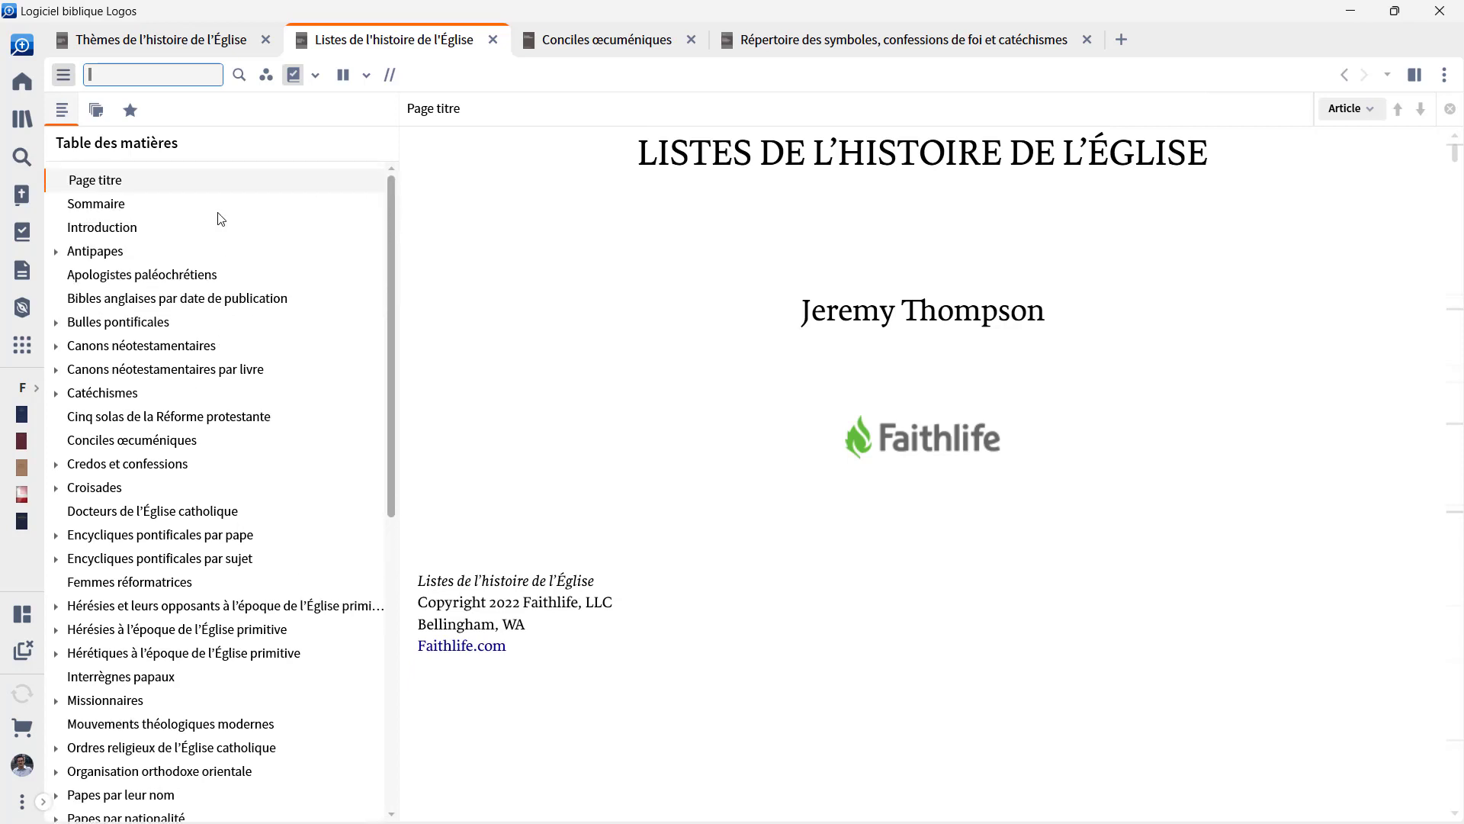
click(76, 326)
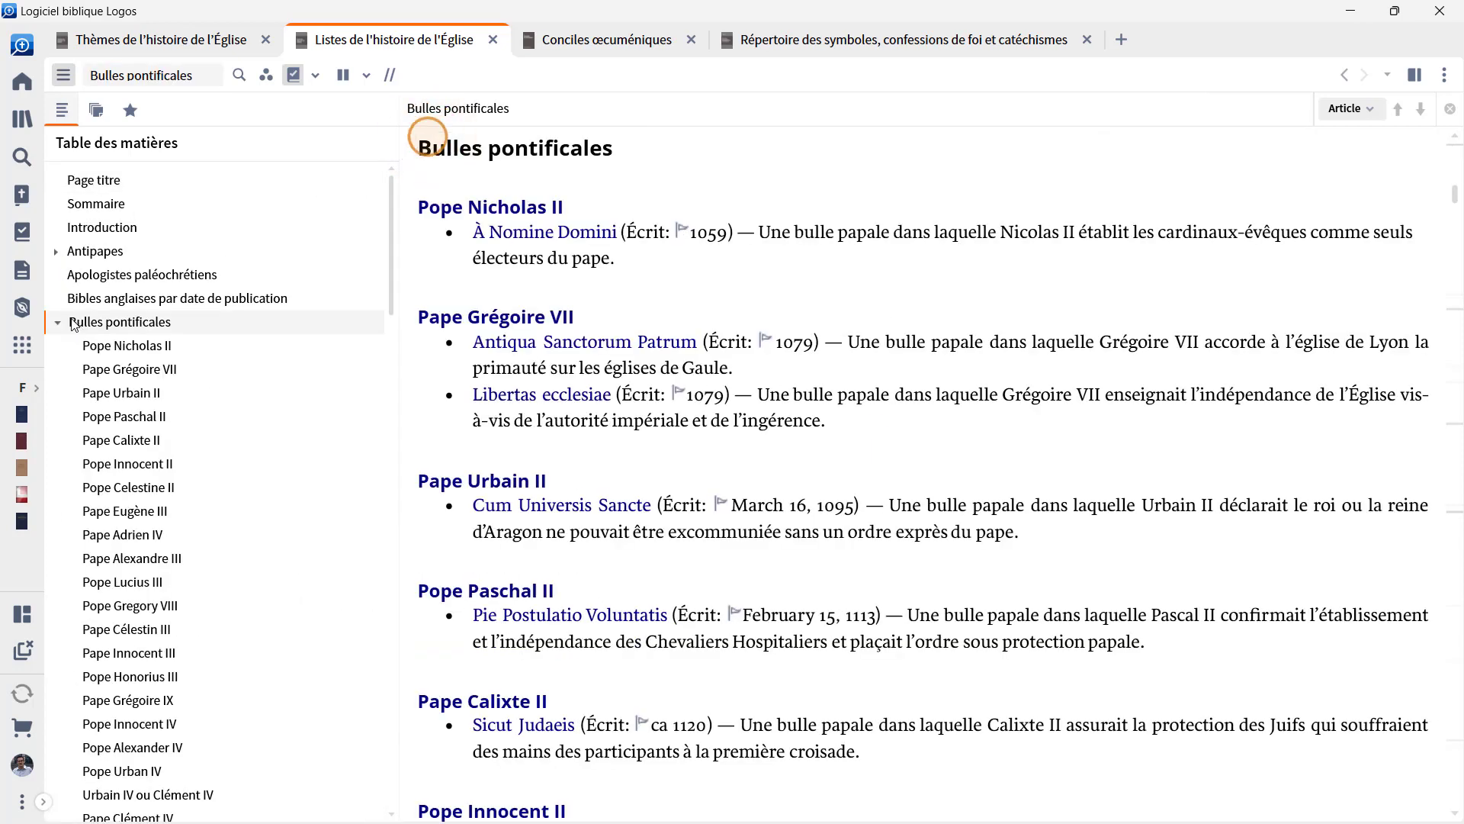
click(58, 323)
scroll(70, 382, down, 1)
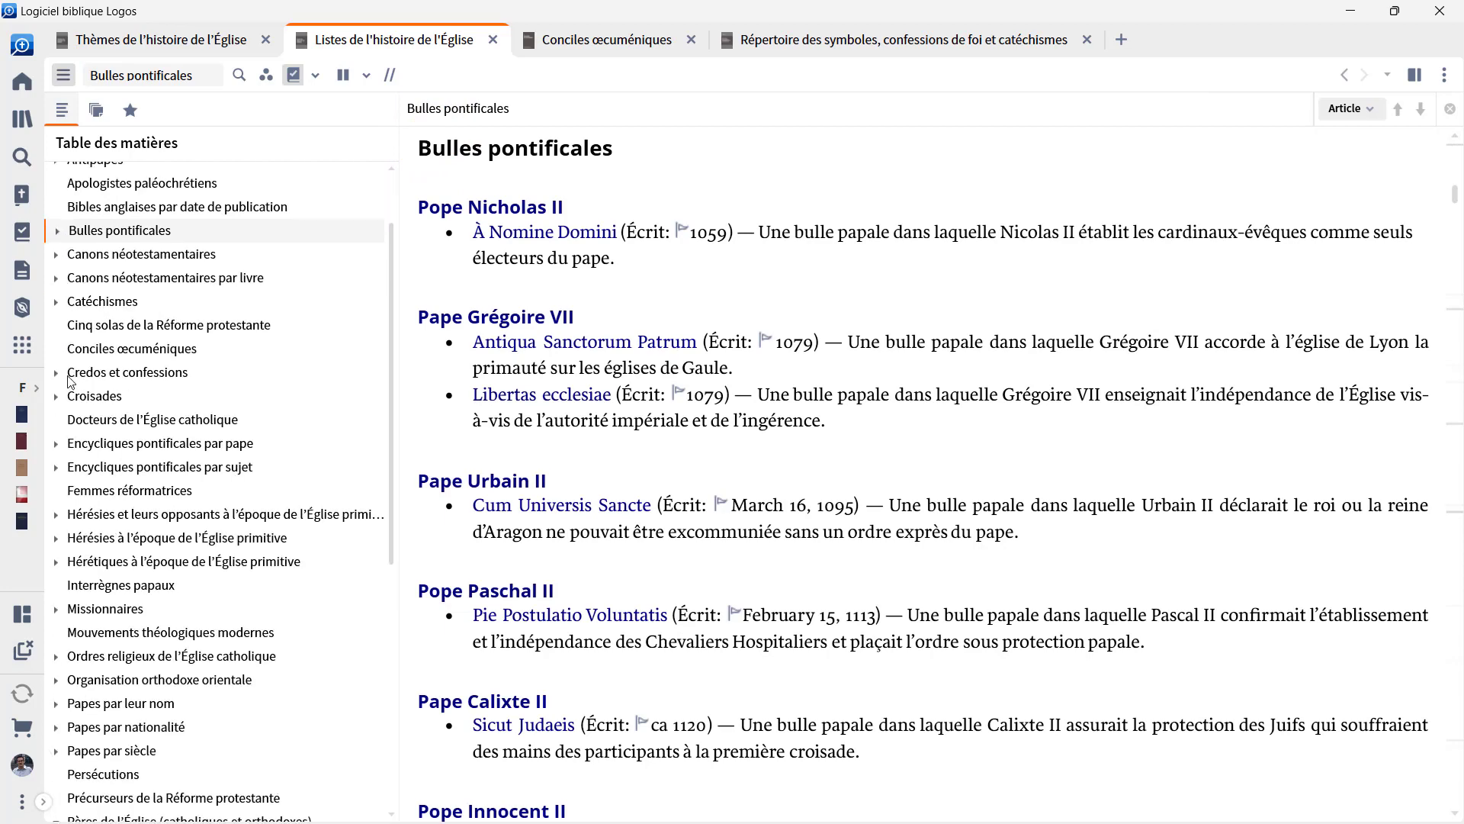
click(89, 401)
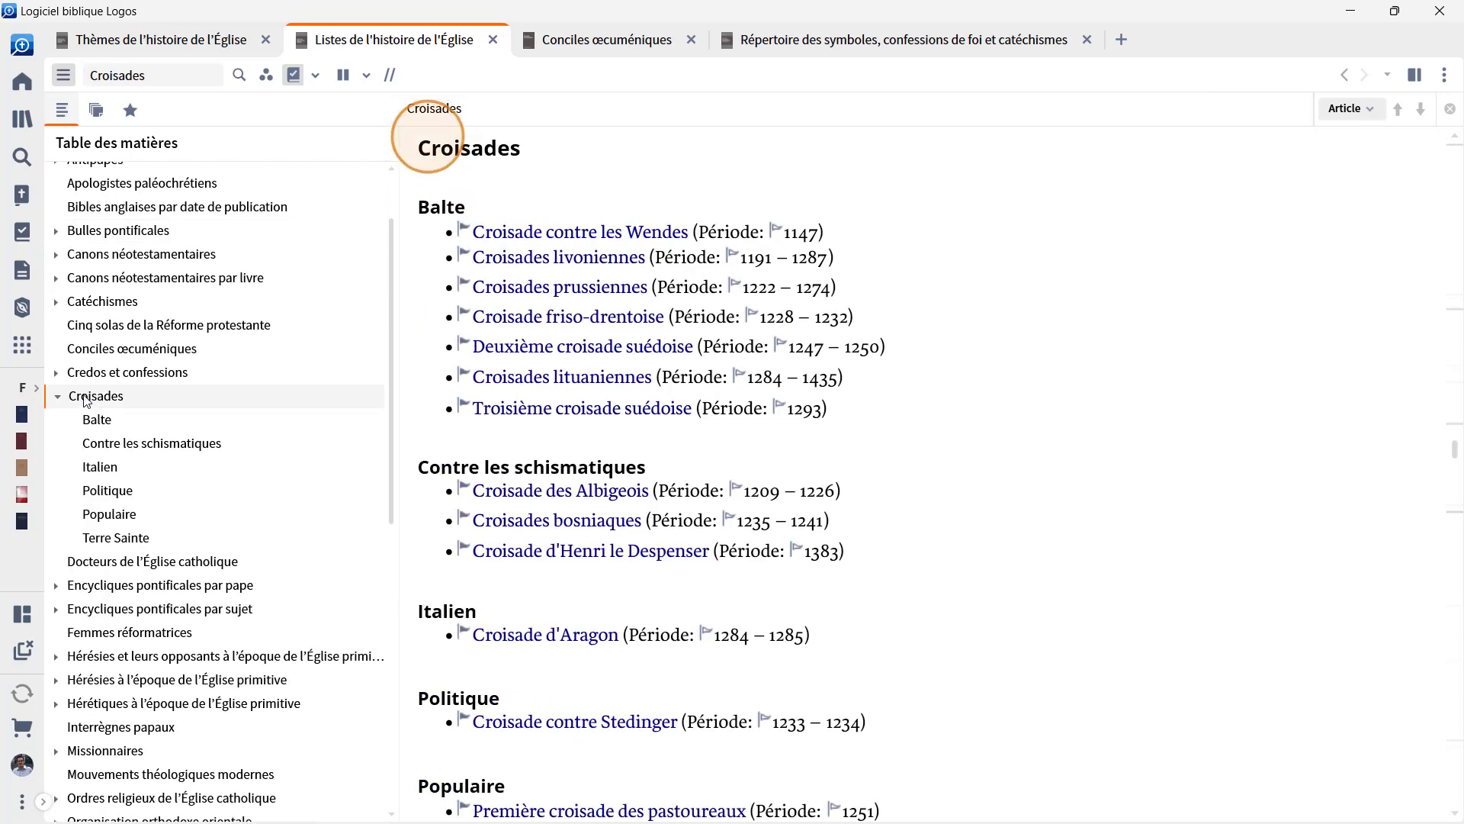
click(67, 395)
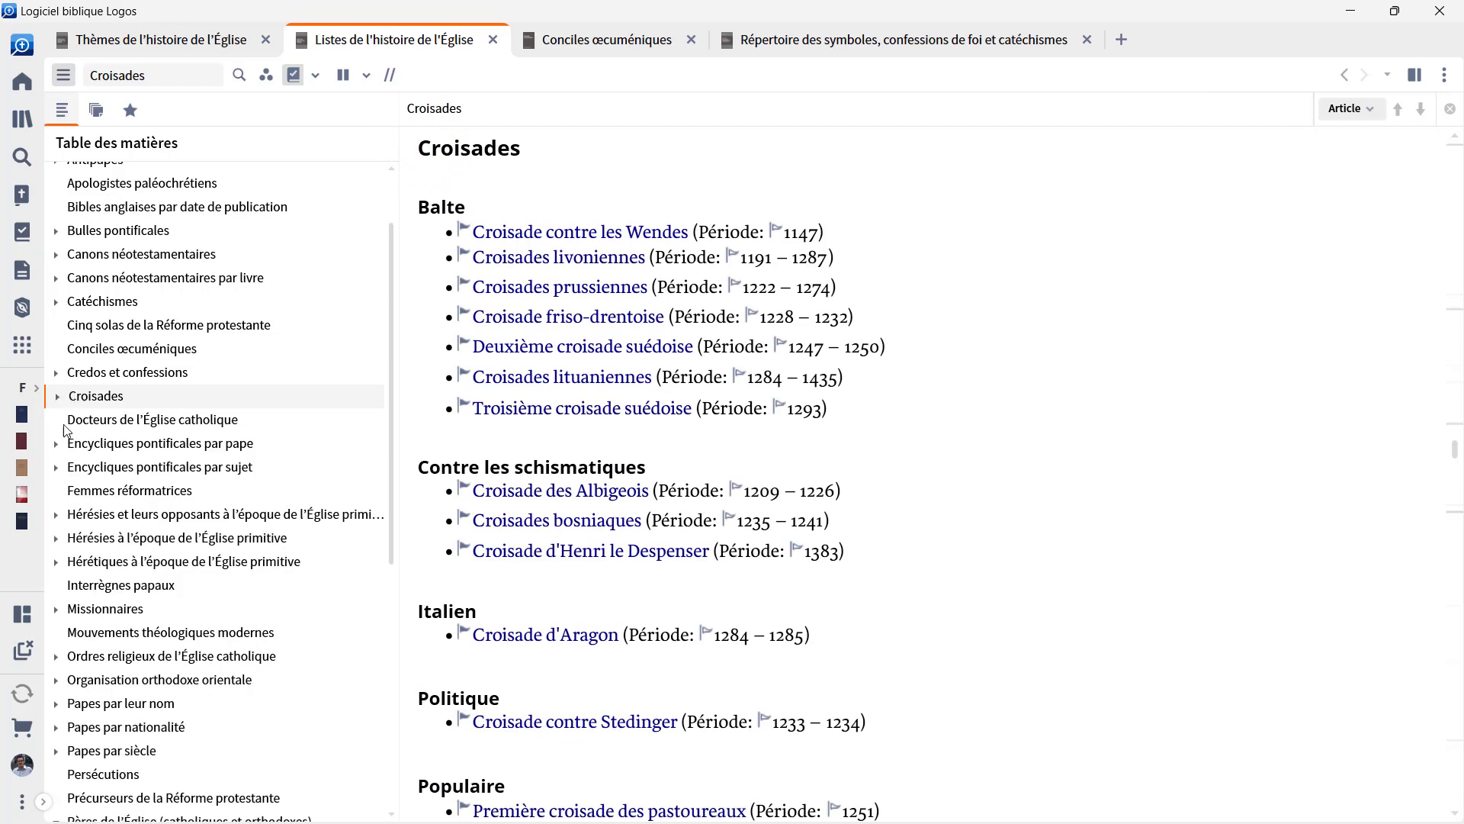
Step: Display Encycliques pontificales par sujet and look through its subjects in the table of contents
scroll(64, 435, down, 1)
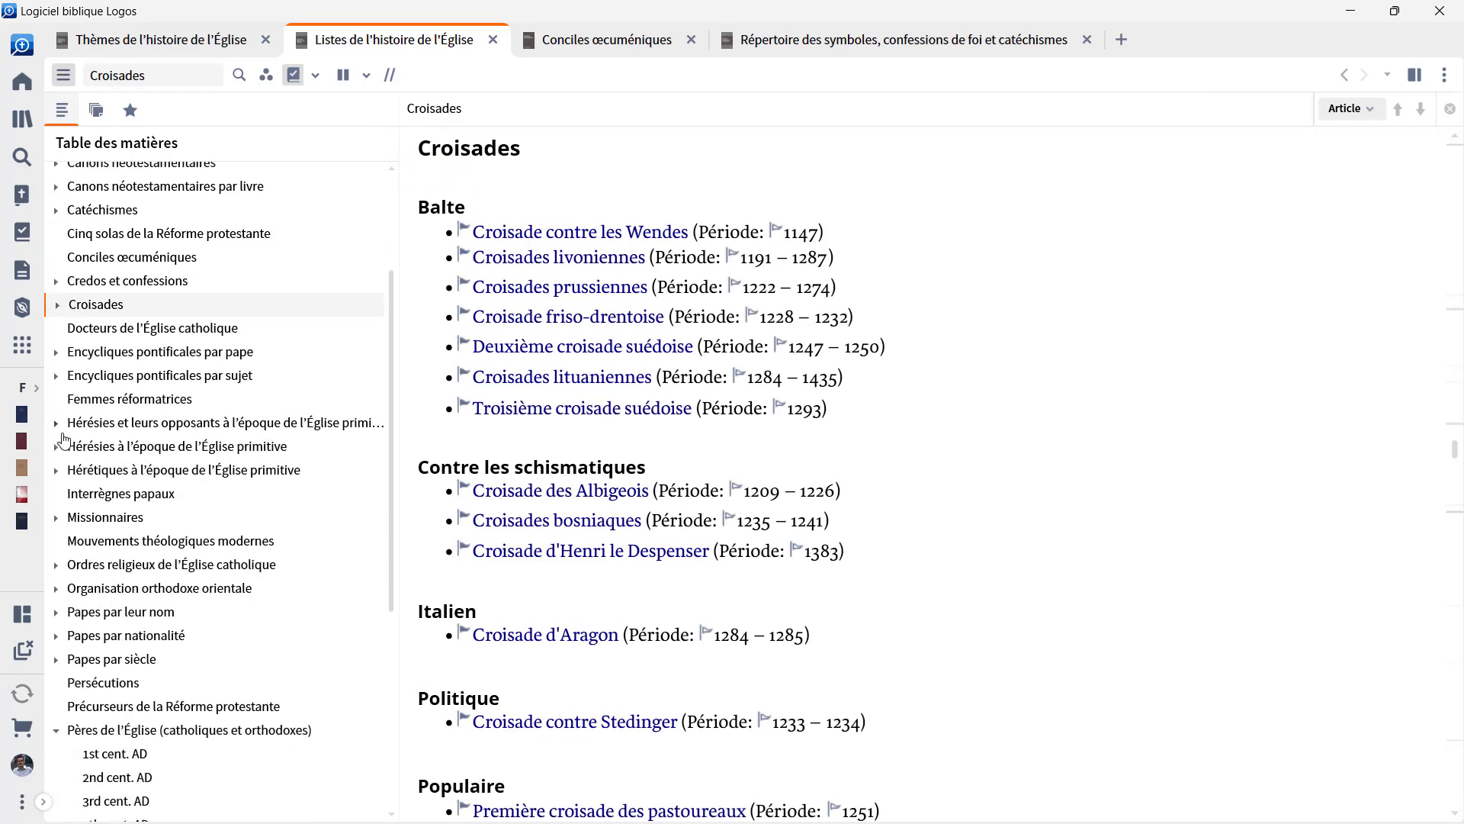
click(67, 379)
click(80, 377)
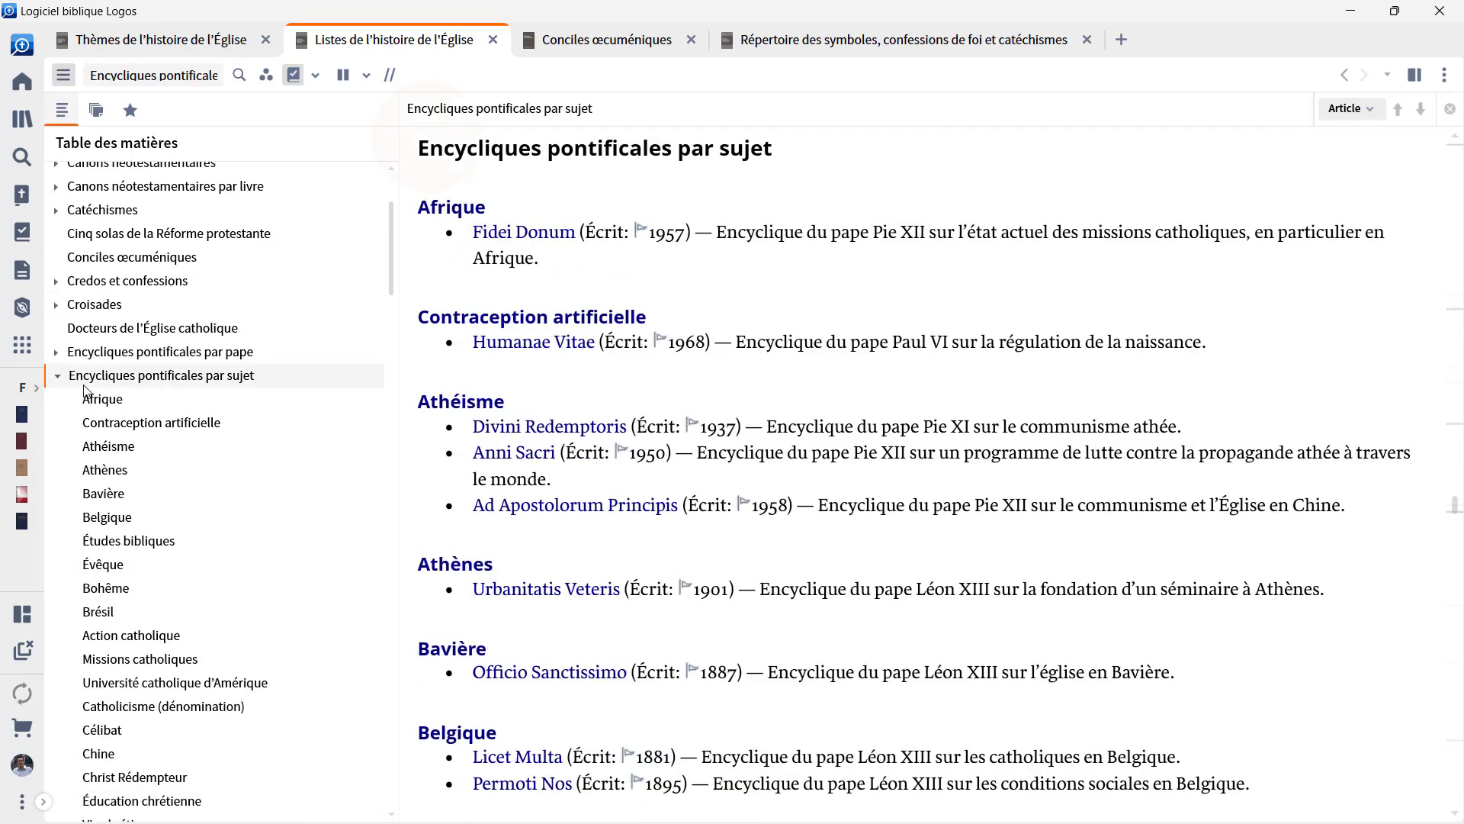
scroll(91, 399, down, 1)
scroll(91, 400, down, 15)
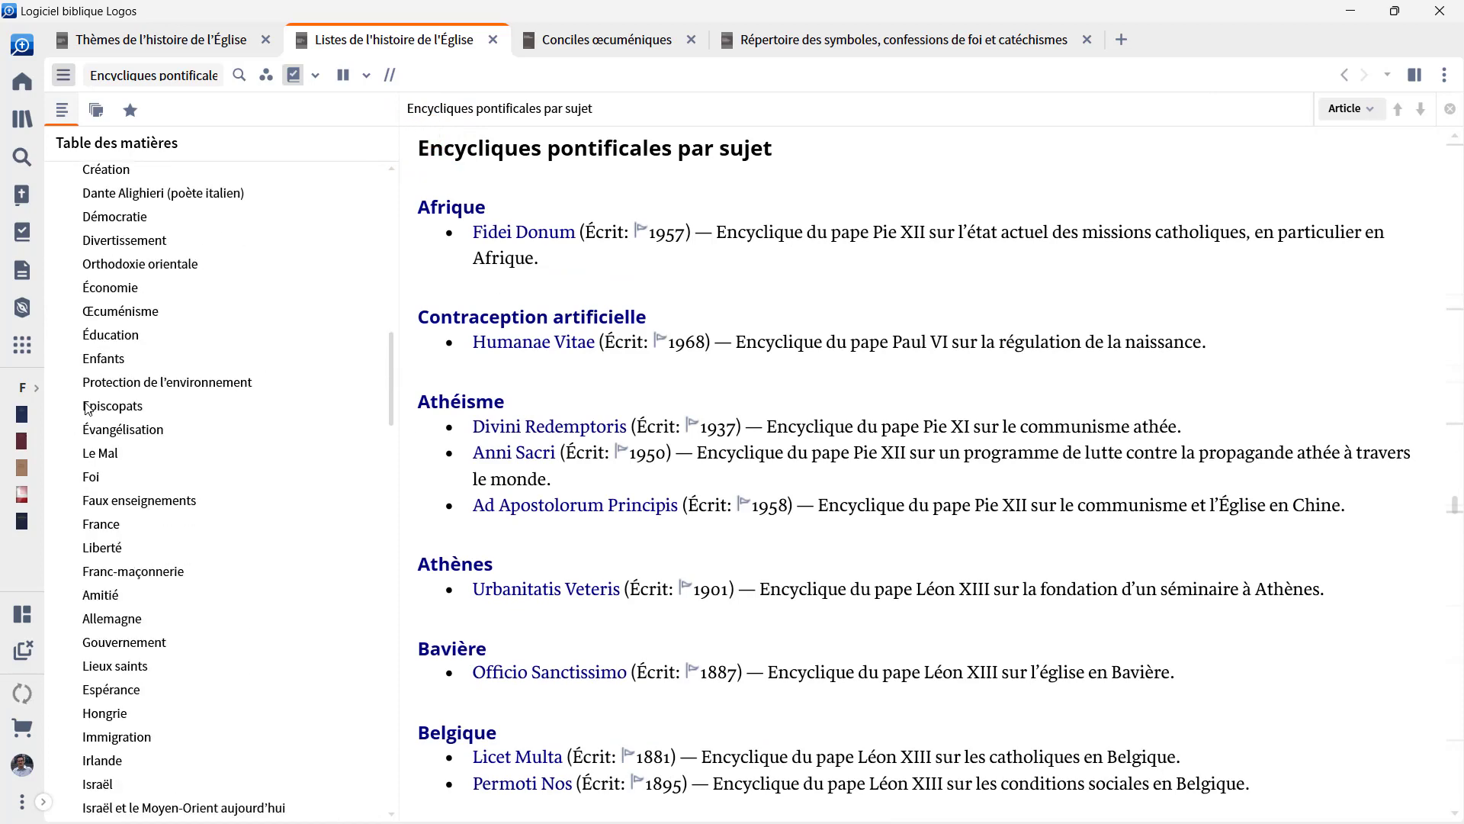
scroll(85, 410, down, 15)
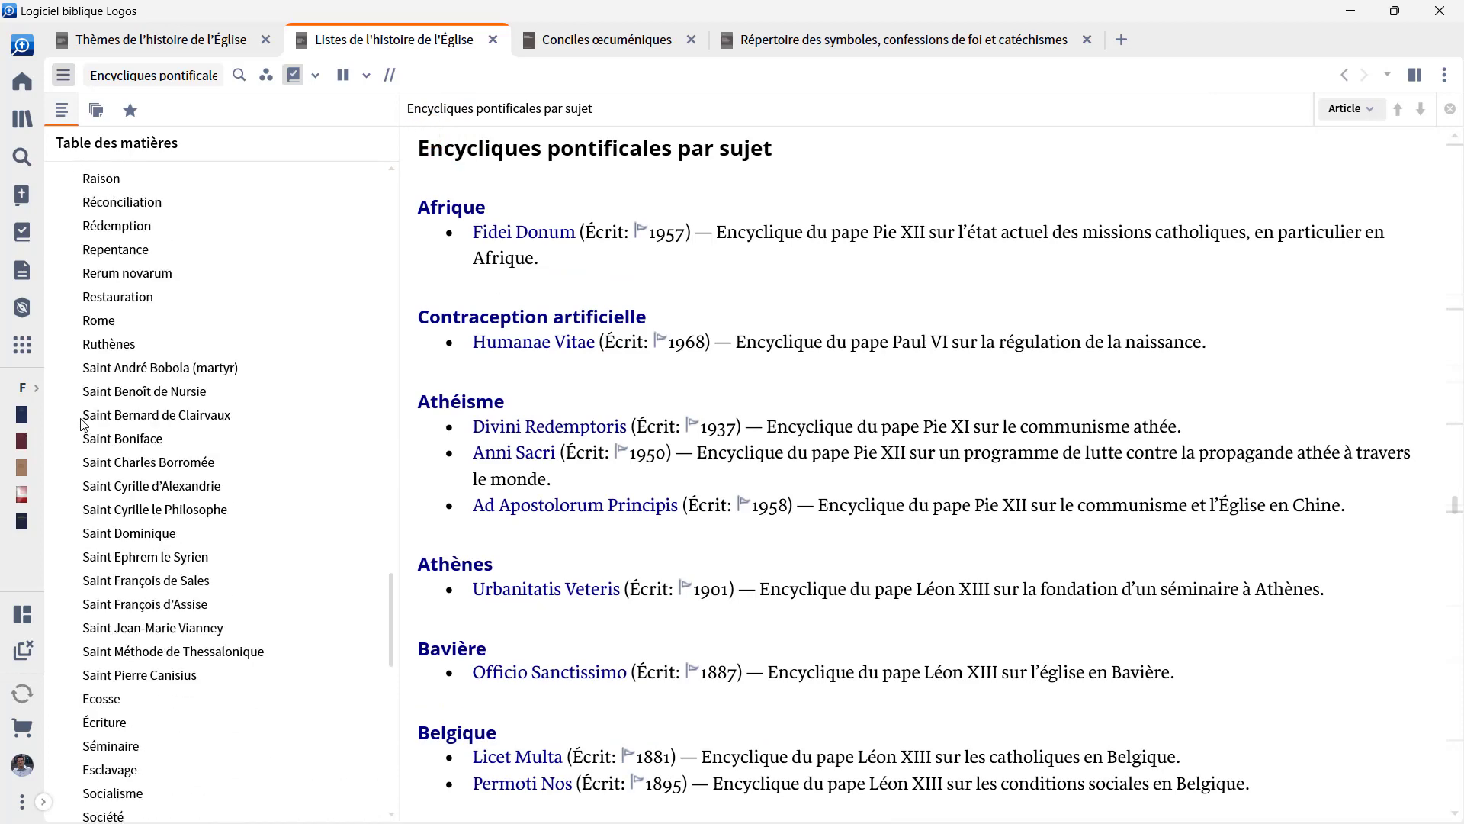
scroll(84, 428, up, 2)
scroll(84, 428, down, 6)
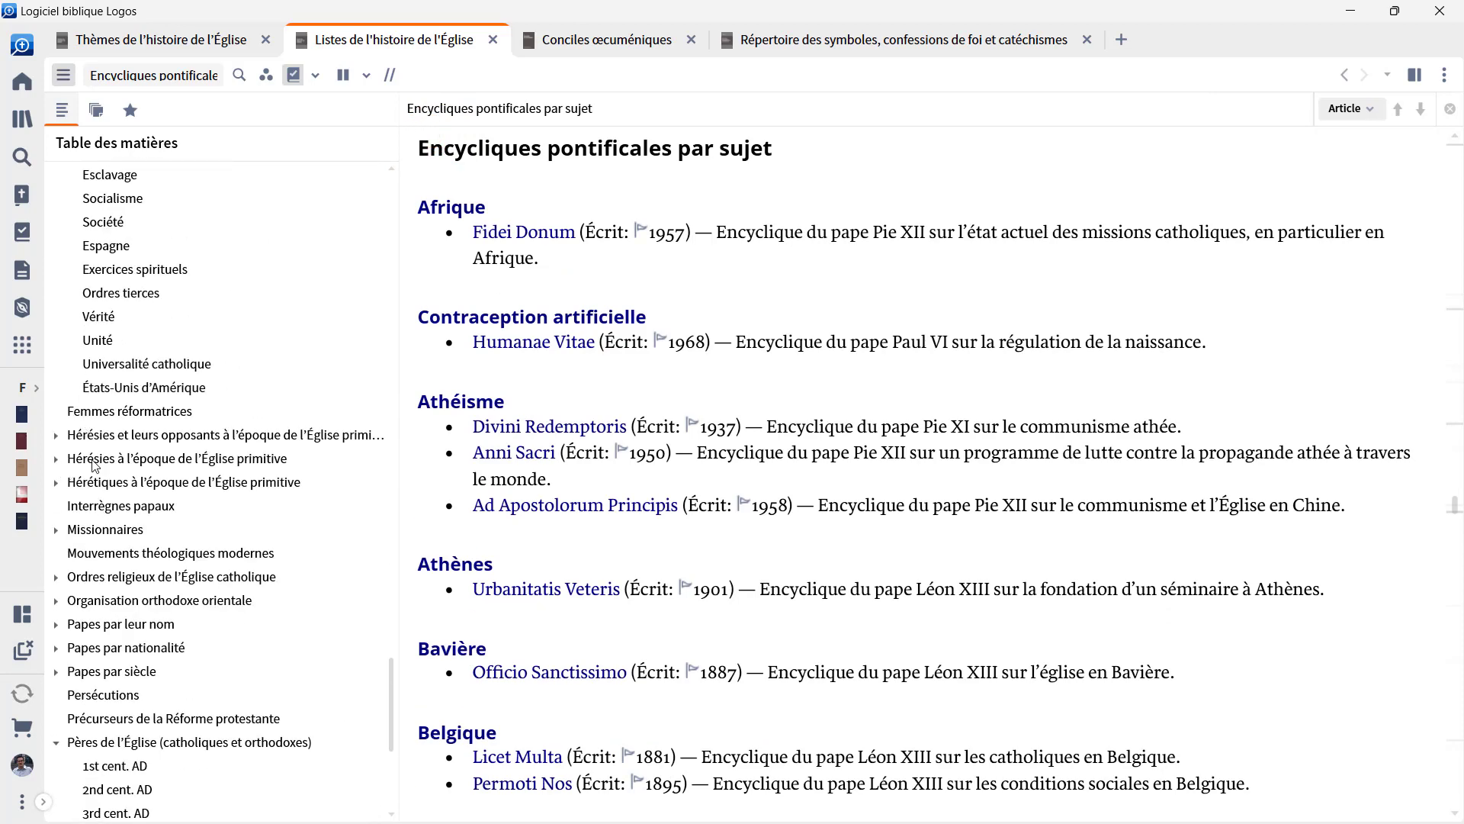
Step: View Femmes réformatrices and Hérésies à l'époque de l'Église primitive, then collapse the latter and the Pères de l'Église section
click(138, 413)
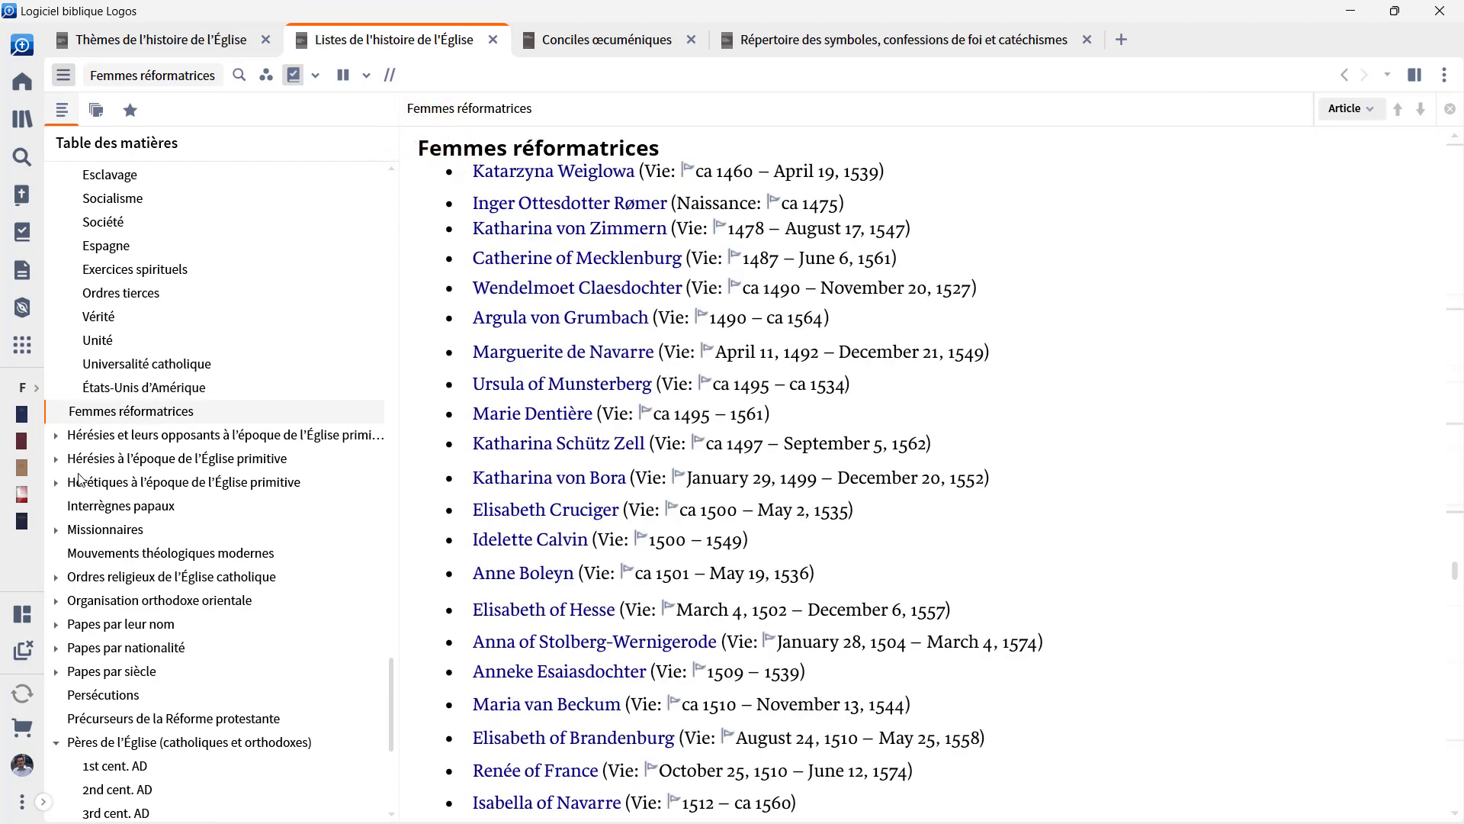
click(97, 462)
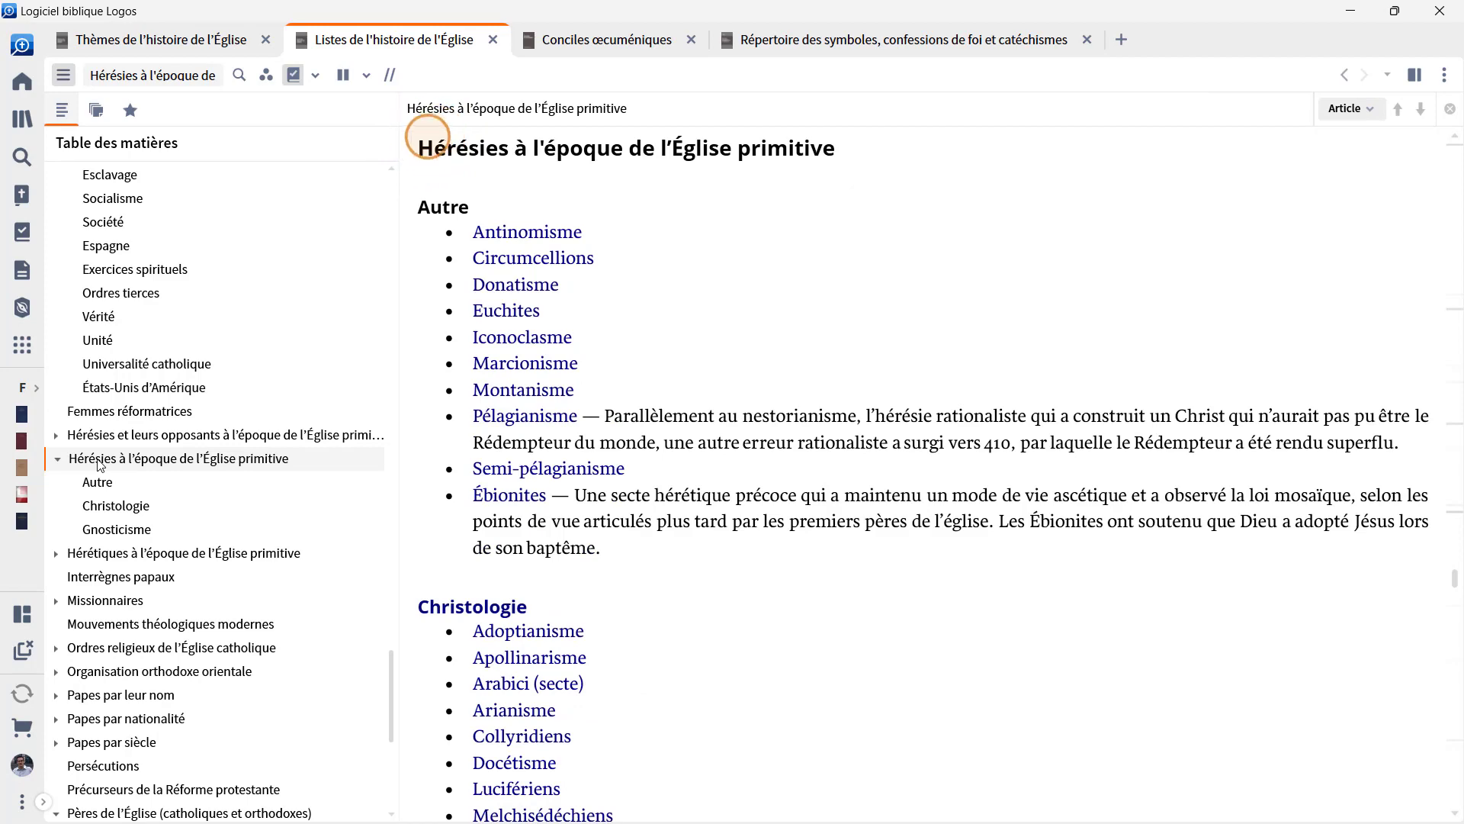
click(58, 458)
scroll(53, 507, down, 7)
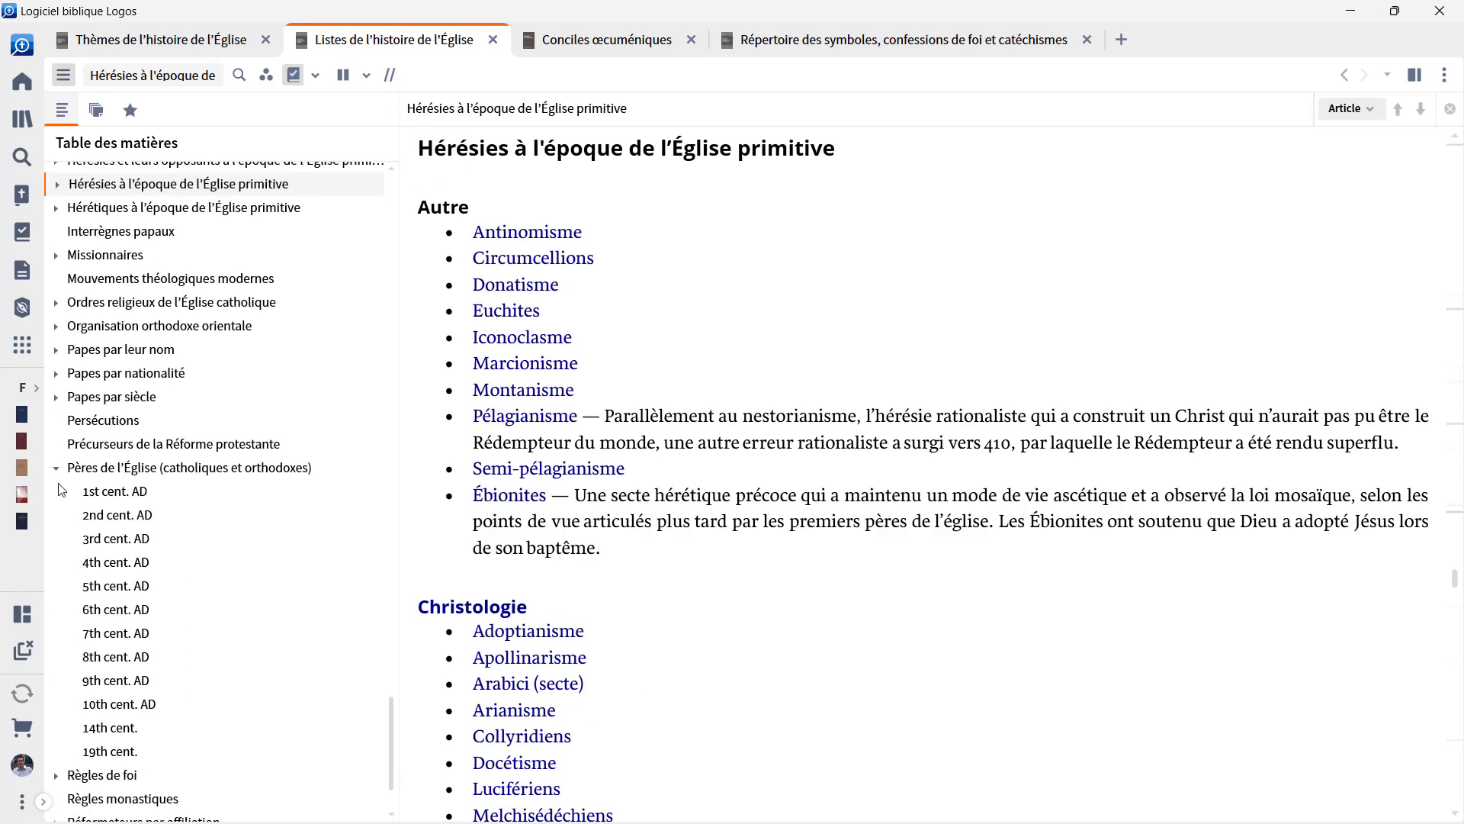
click(57, 423)
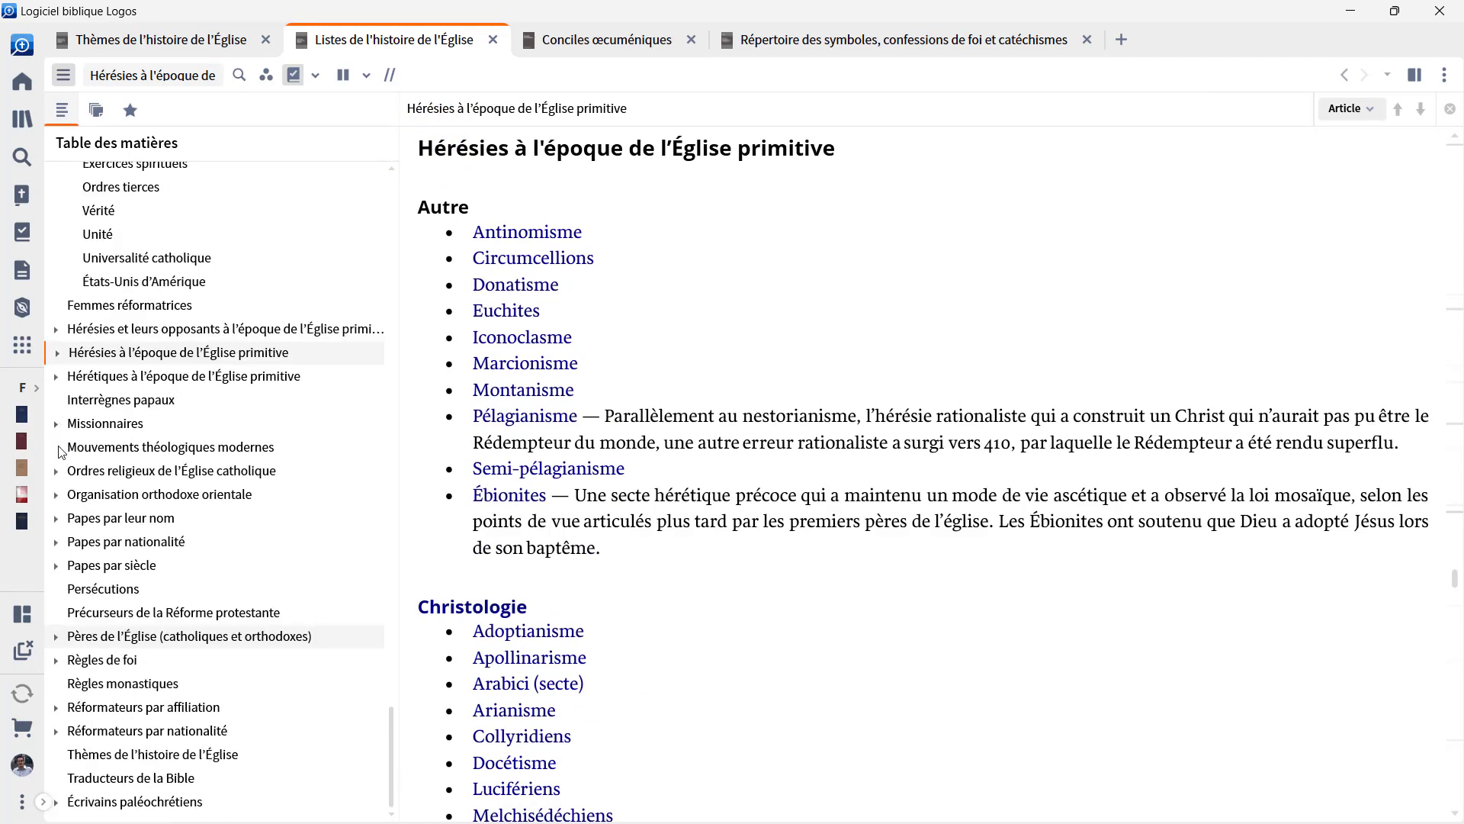
scroll(61, 452, up, 15)
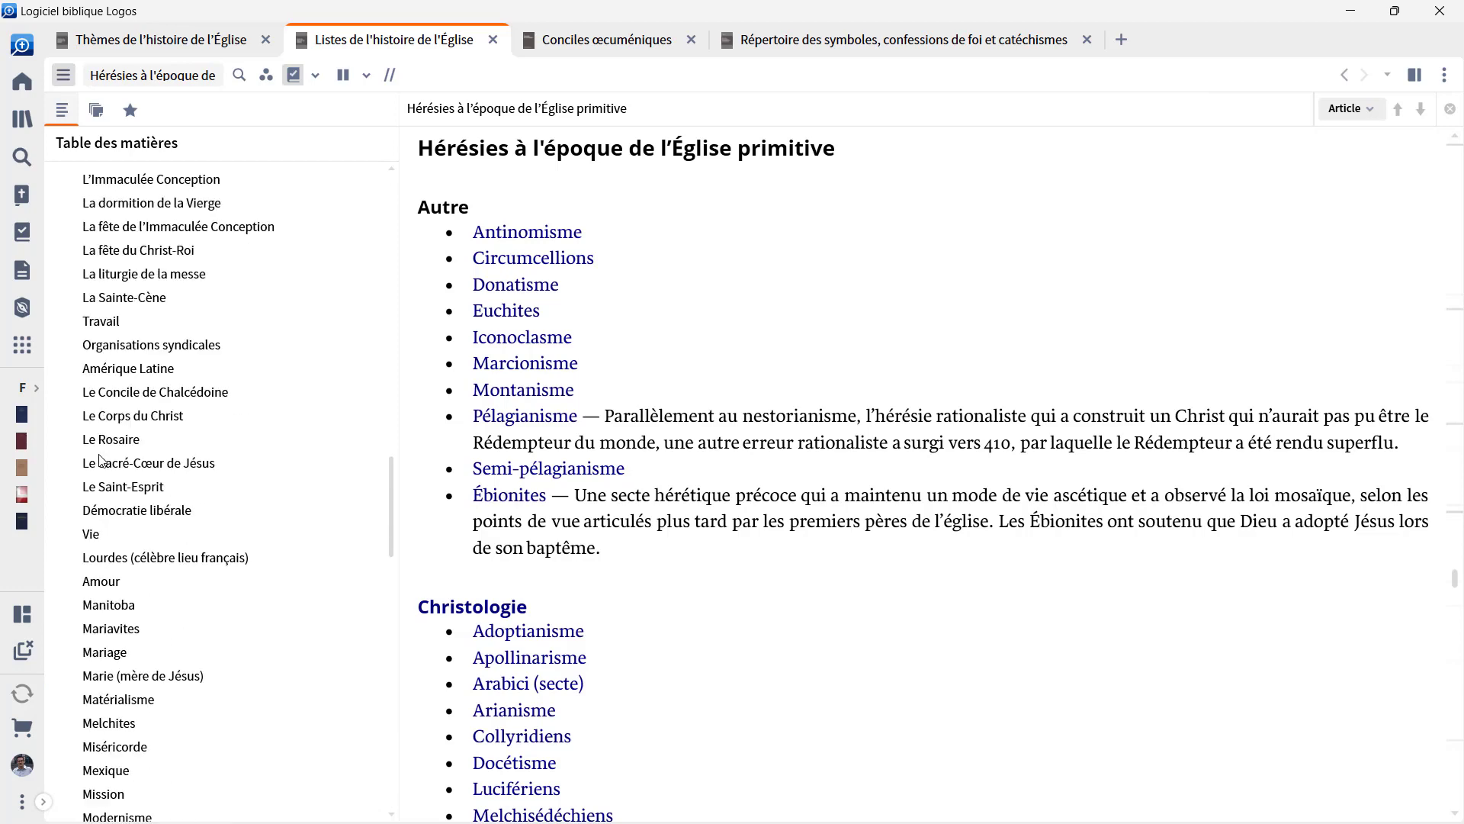
scroll(100, 459, up, 2)
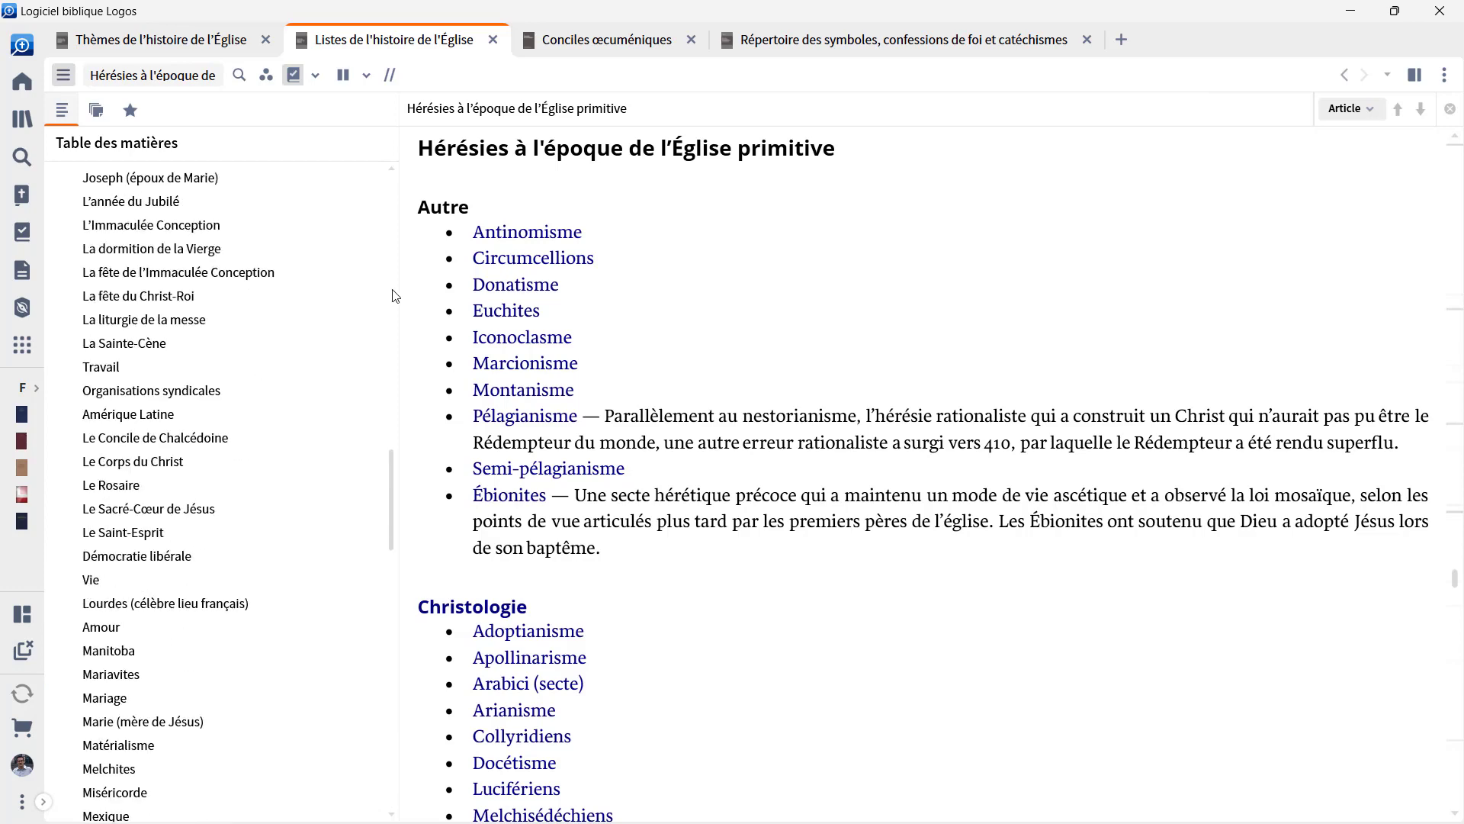
Step: Switch to Conciles œcuméniques and read through the Concile de Chalcédoine article, including its related documents and concepts
click(570, 39)
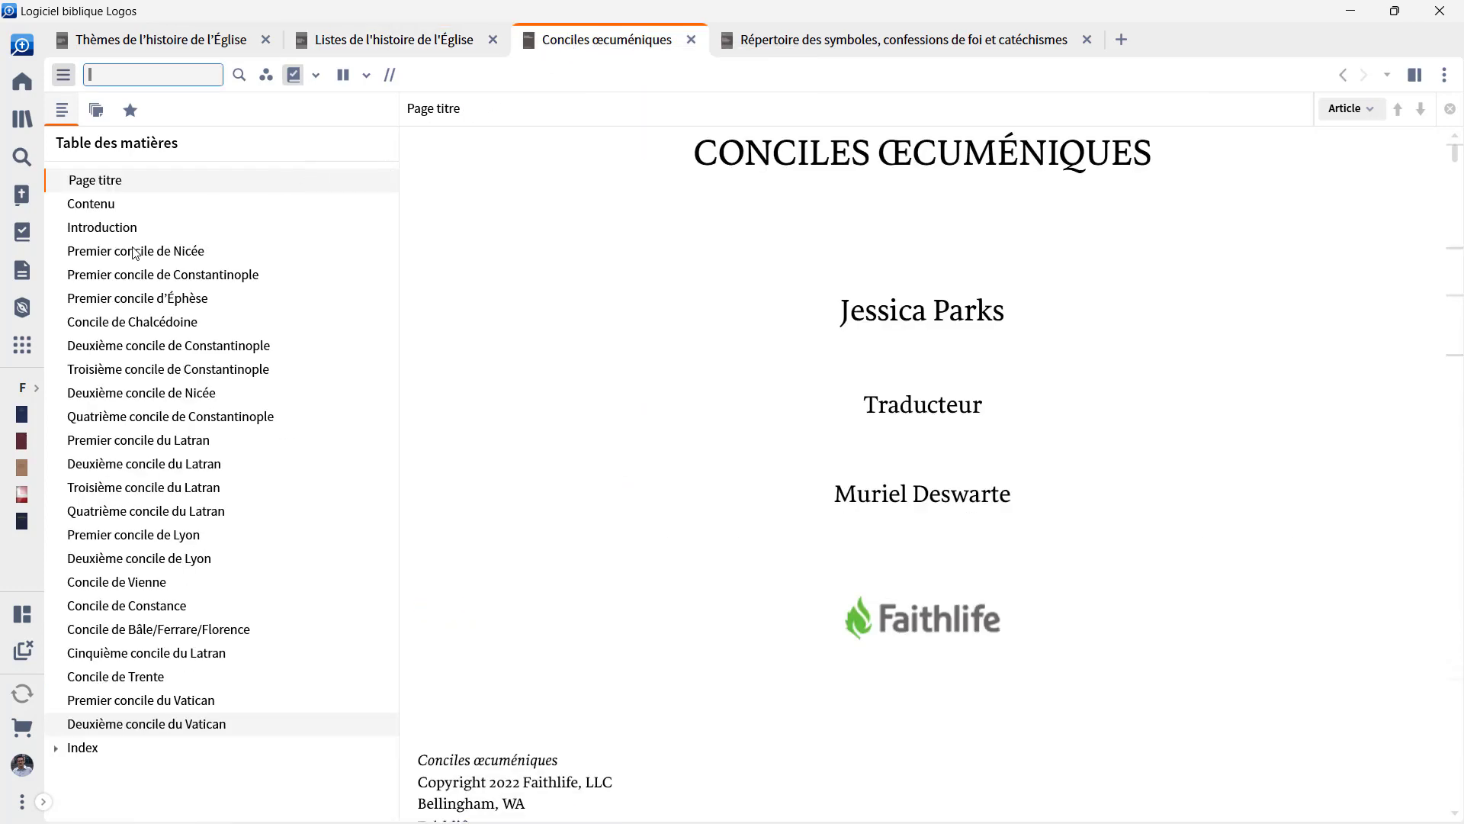
click(153, 319)
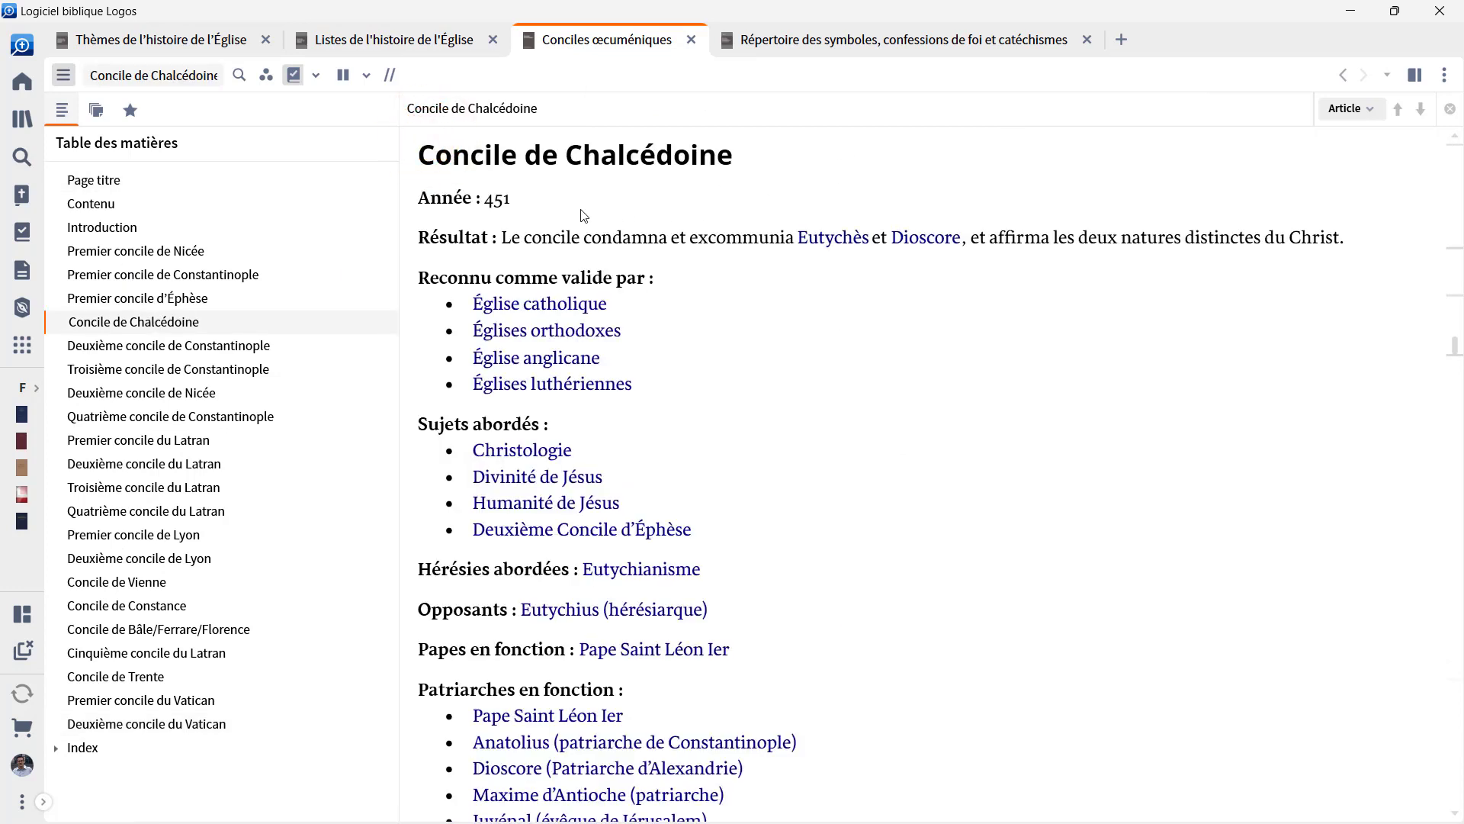
scroll(673, 417, down, 3)
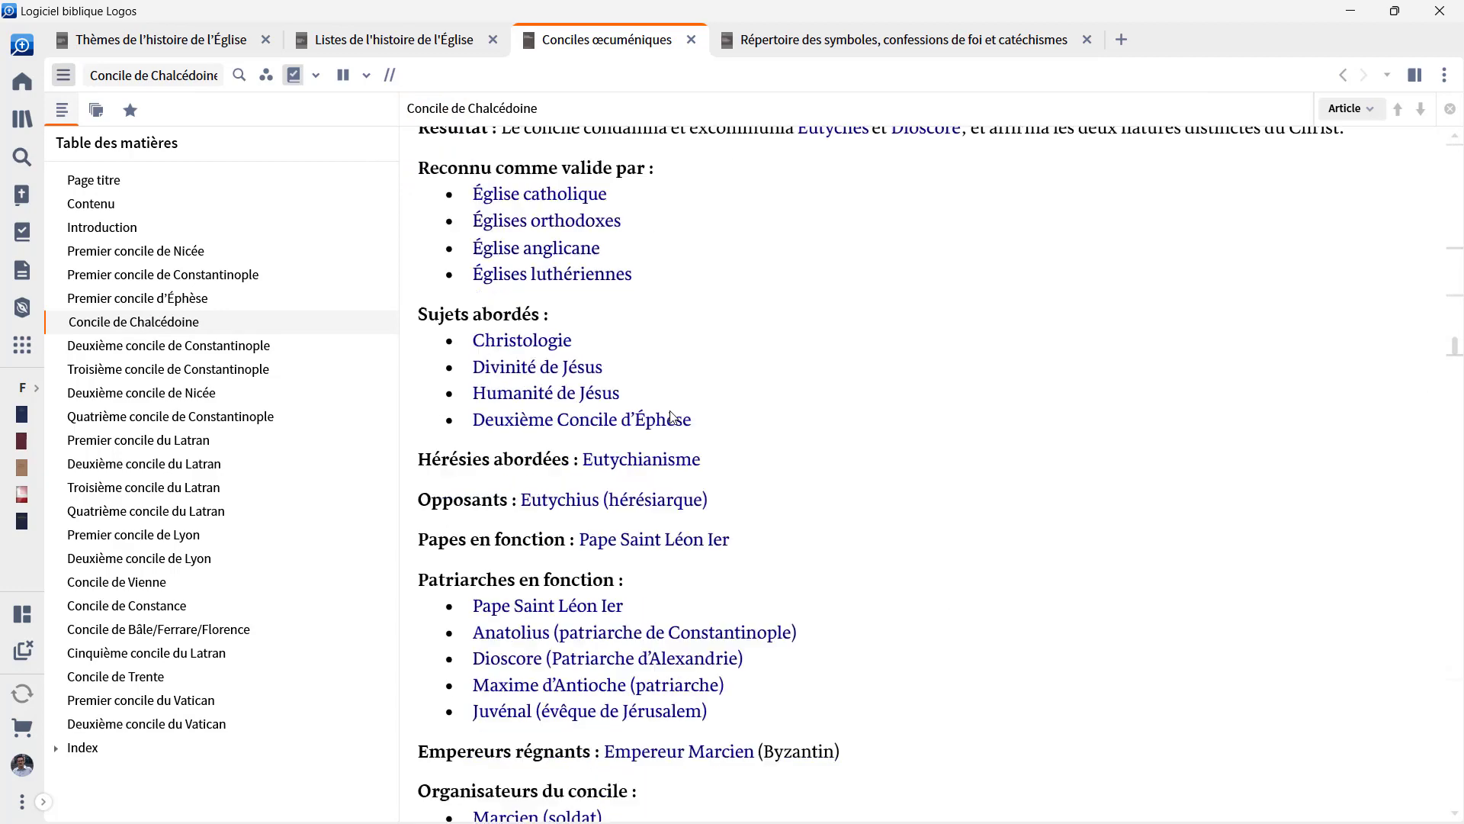
scroll(778, 265, down, 2)
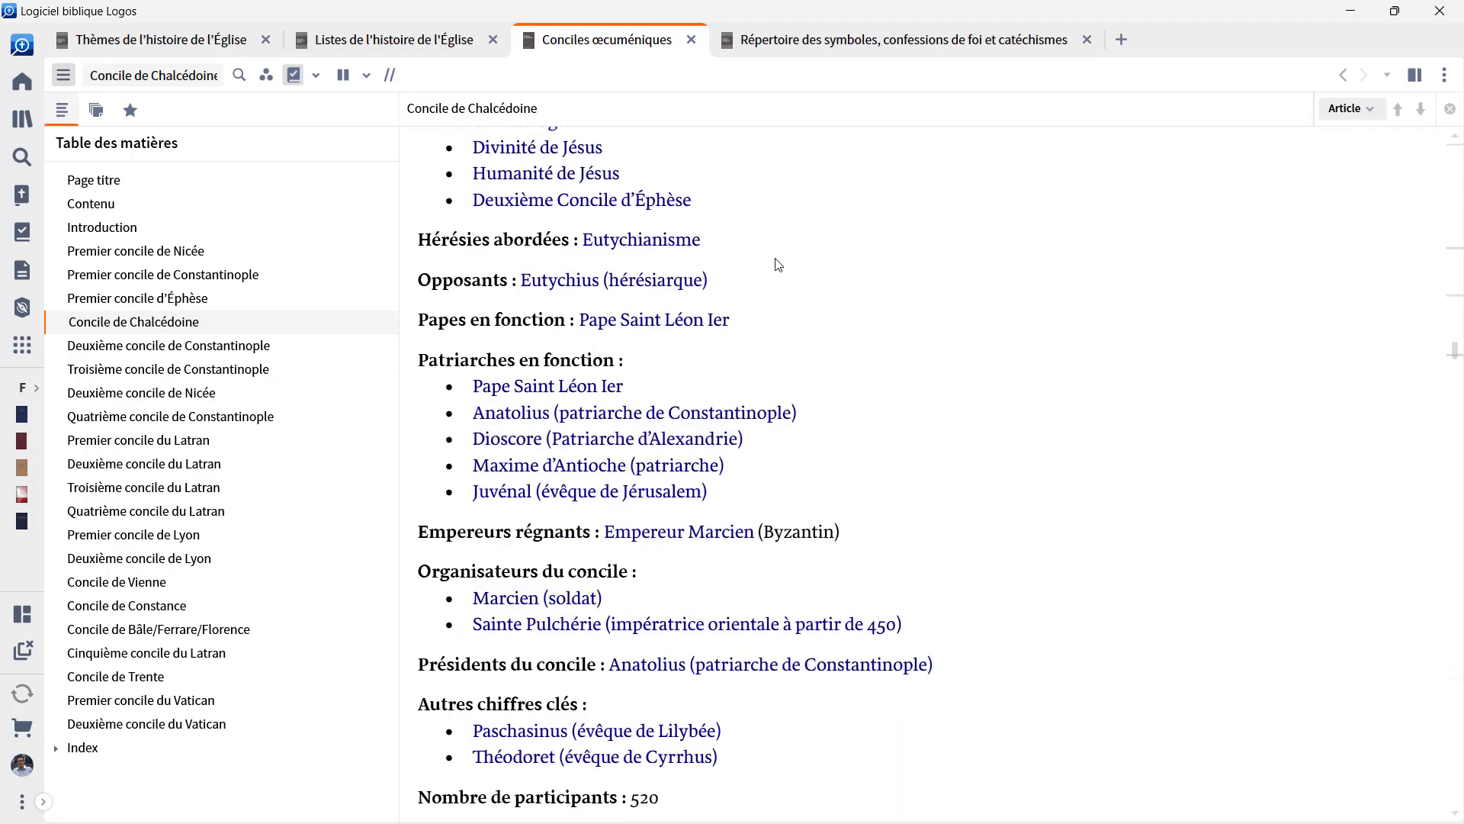
scroll(778, 264, down, 2)
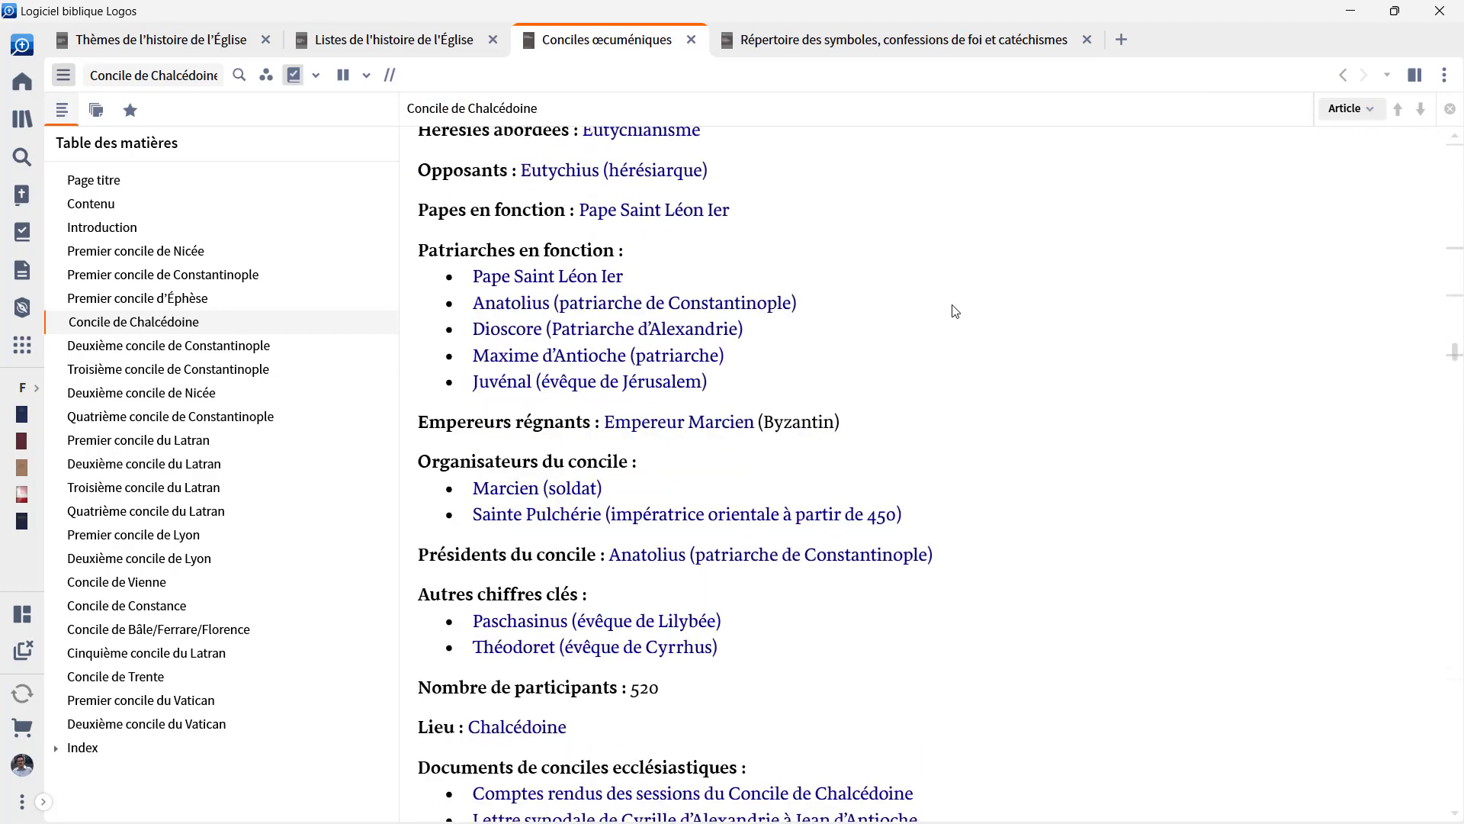
scroll(955, 311, down, 10)
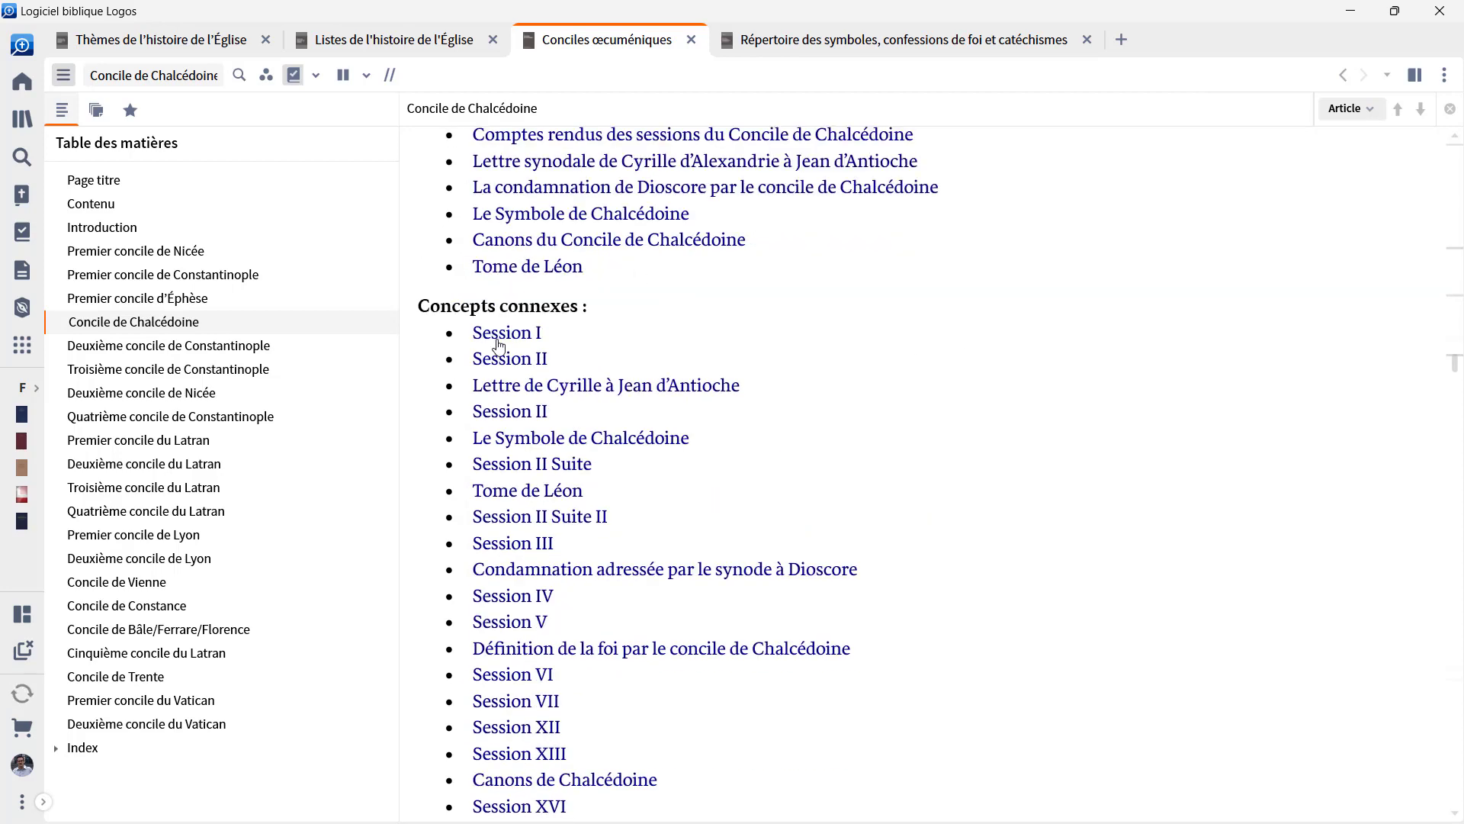
scroll(648, 305, up, 13)
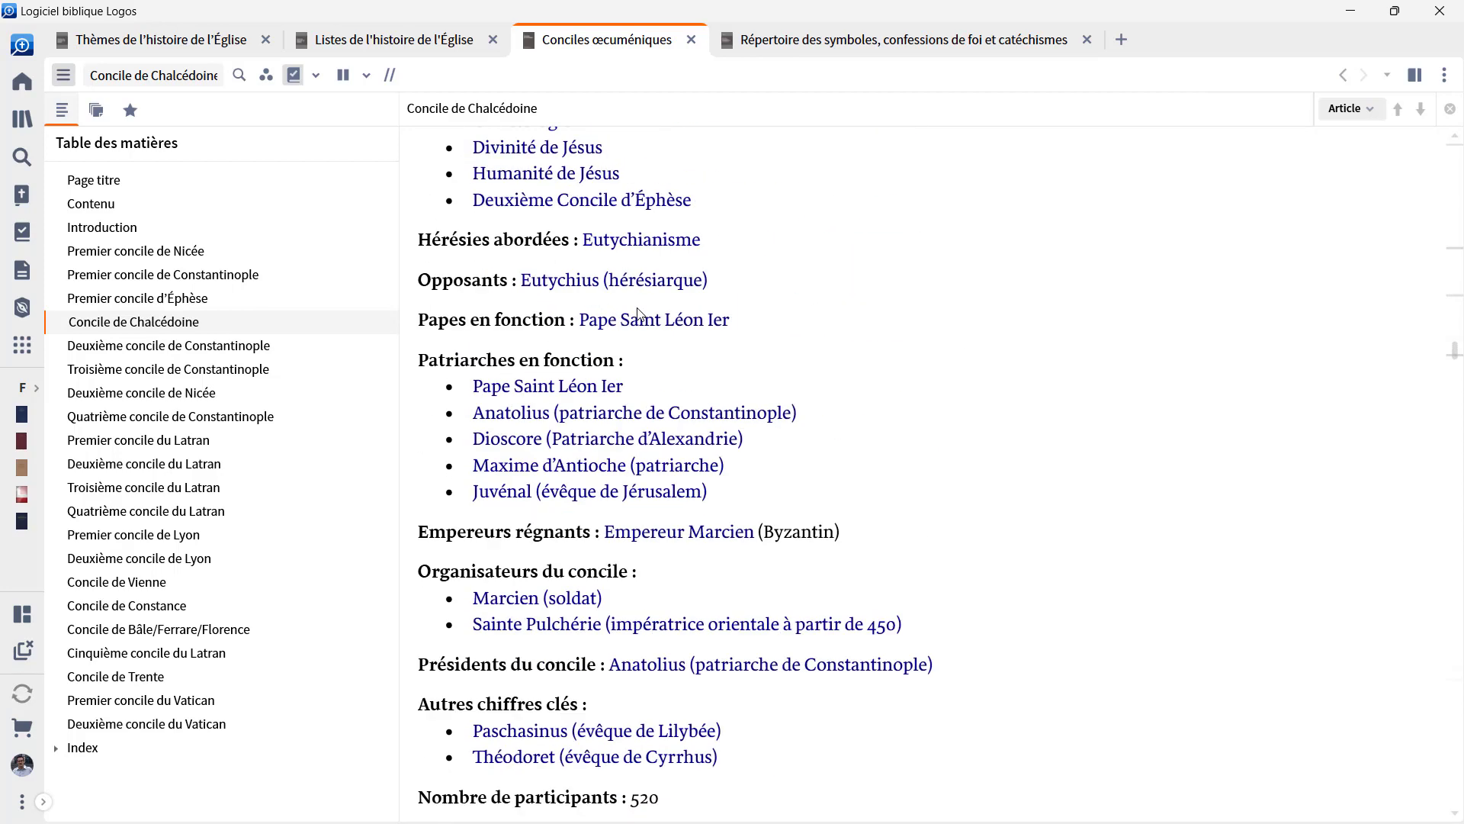
scroll(638, 312, up, 6)
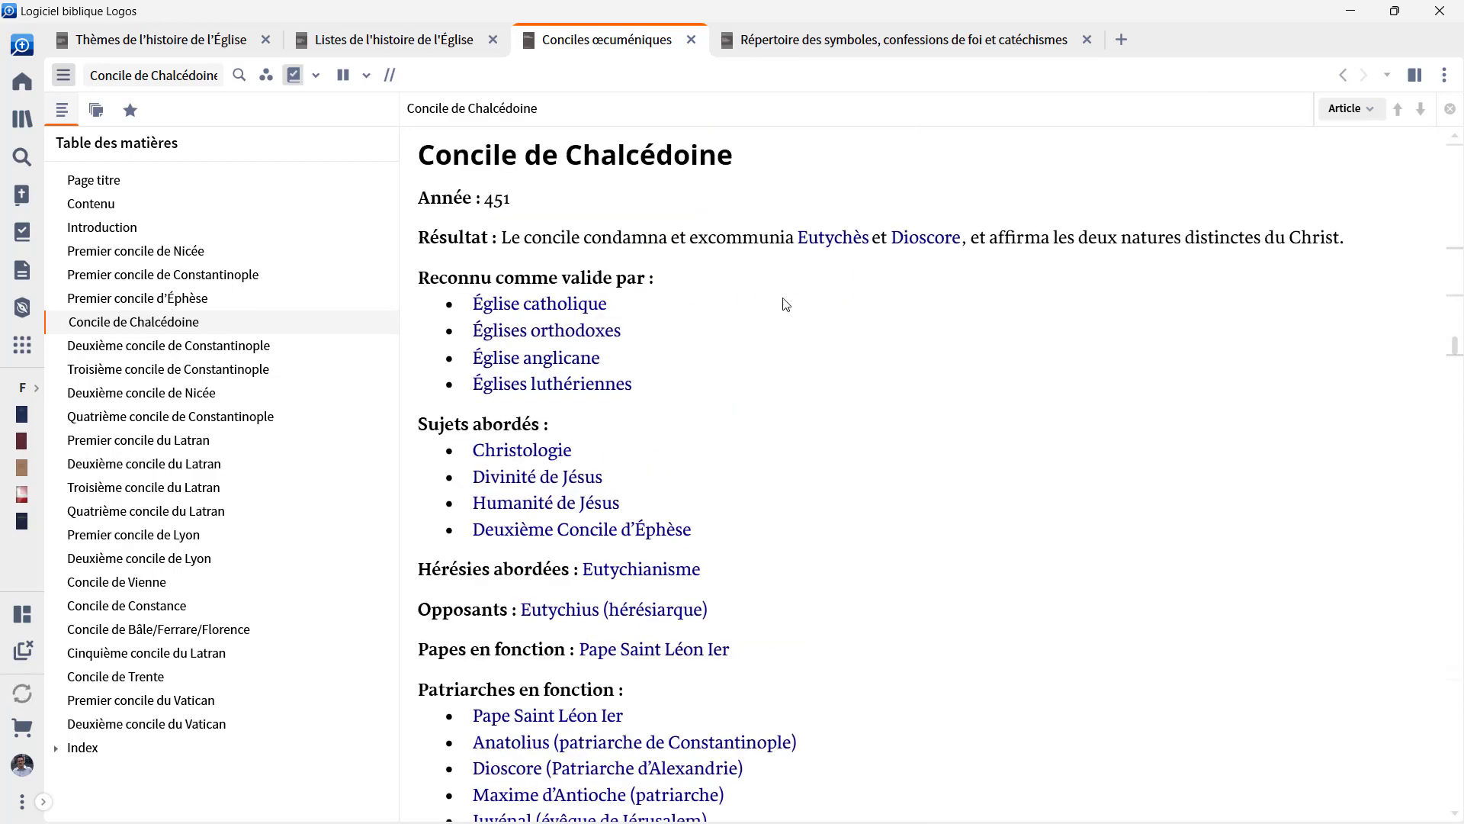
Step: Switch to the Répertoire des symboles, confessions de foi et catéchismes and look through the texts listed under XVIe s
key(ctrl+Tab)
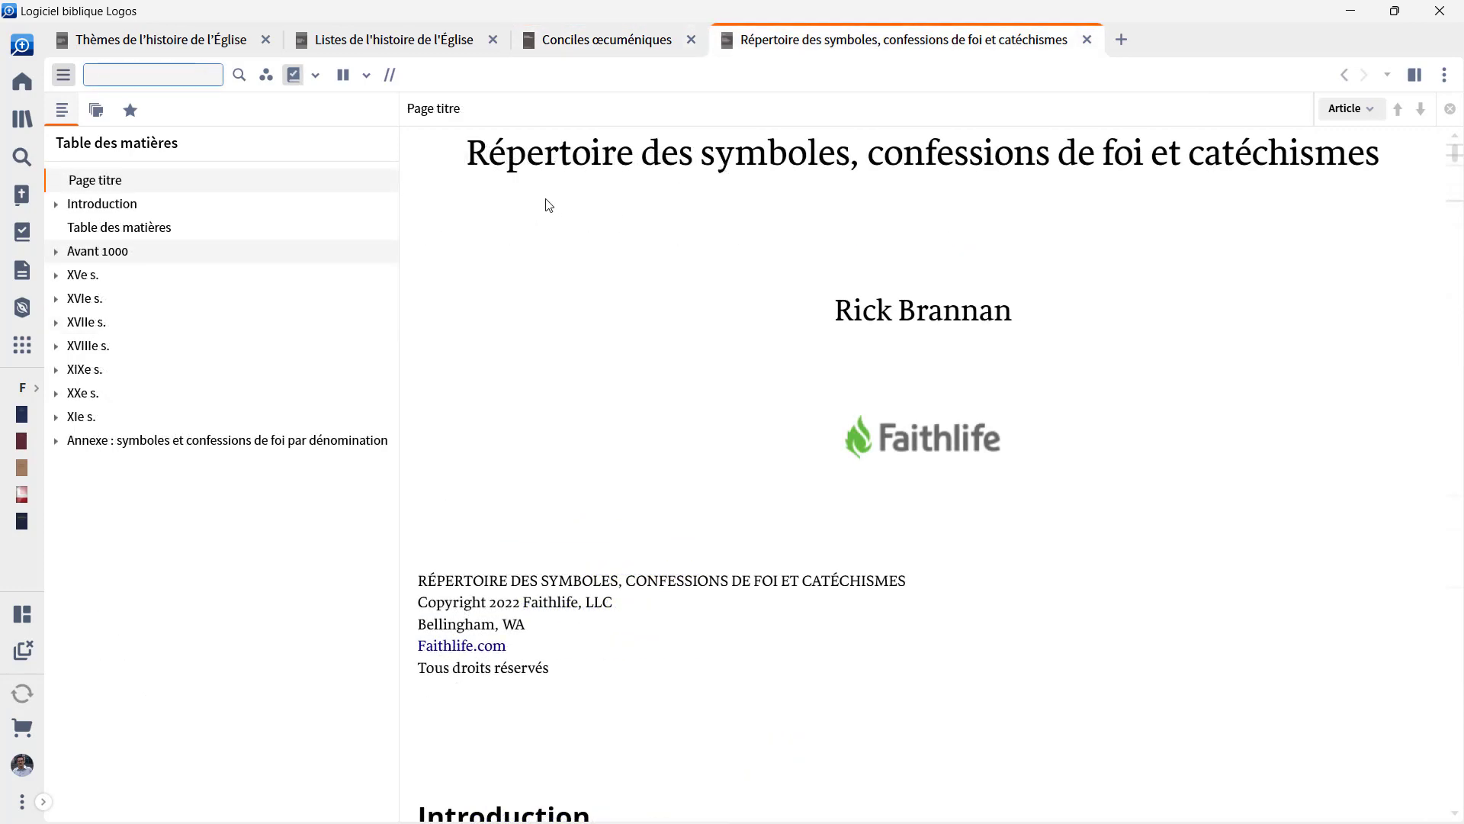
click(57, 299)
scroll(143, 350, down, 10)
scroll(145, 353, up, 5)
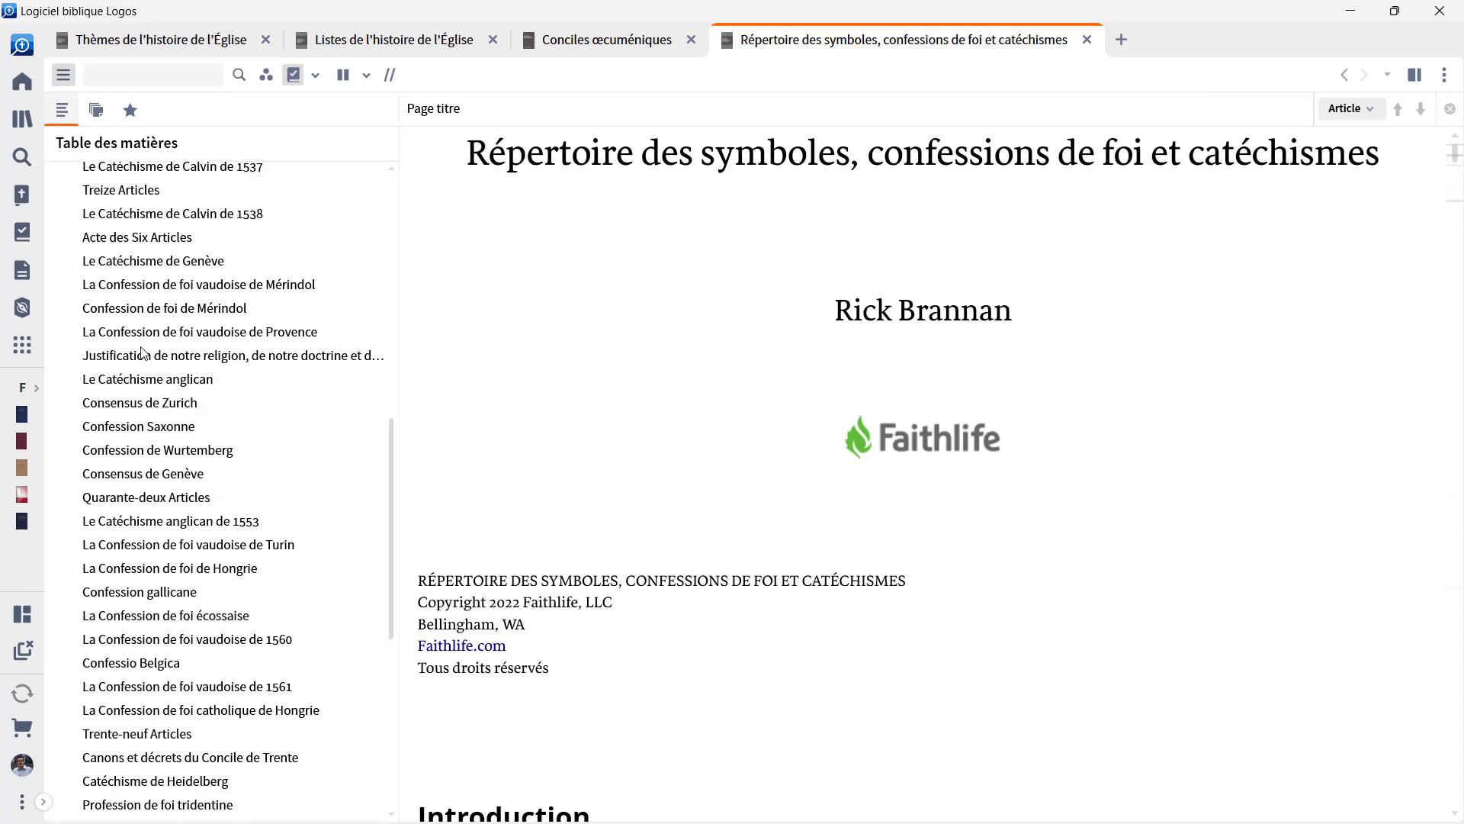
scroll(145, 355, up, 6)
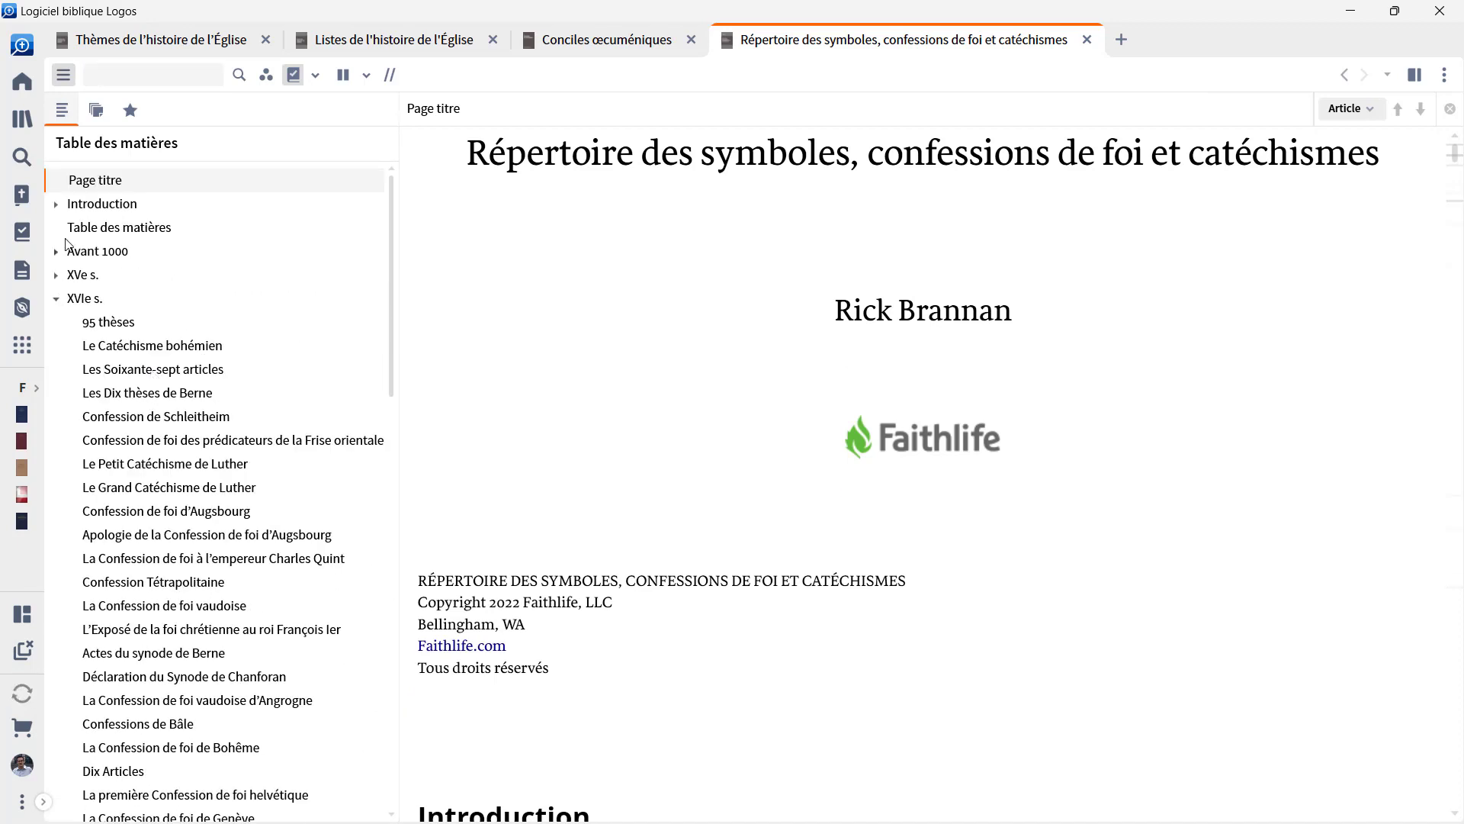
Step: Expand Avant 1000, display Exhortation d'Ignace d'Antioche, preview its reference Ignace aux Tralliens 9 and open the referenced text
click(57, 253)
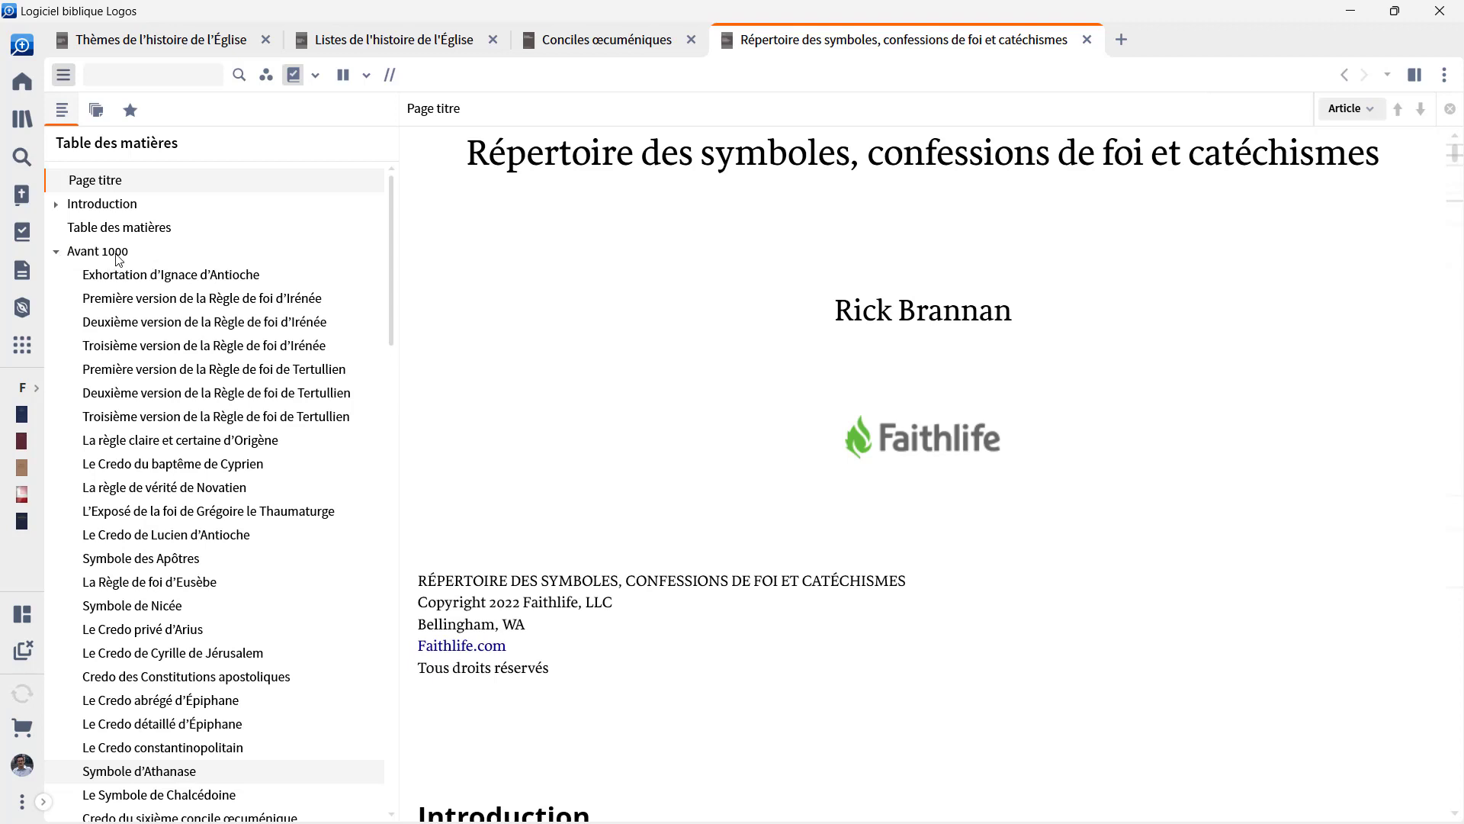
click(138, 277)
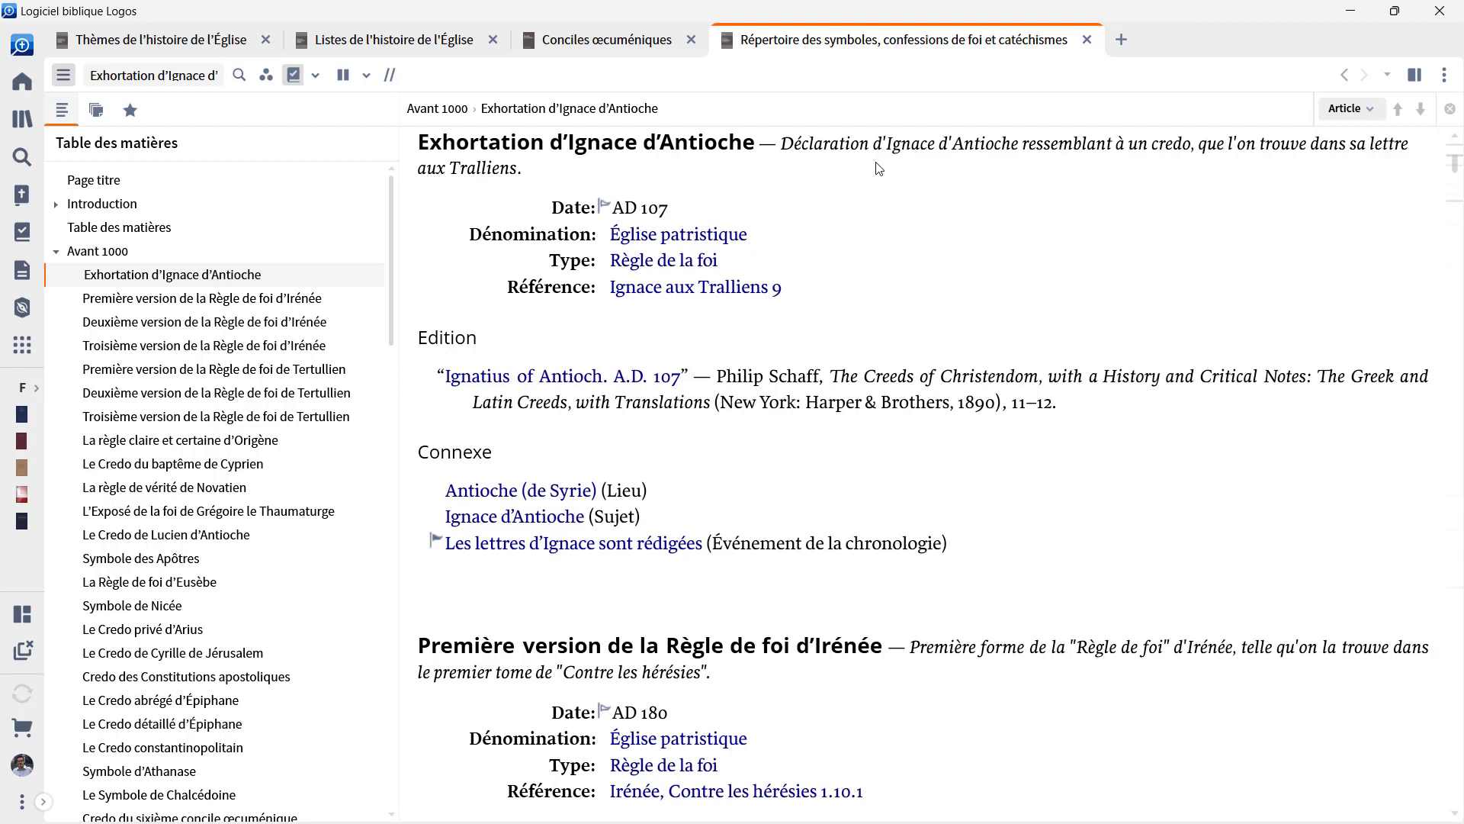
mouse_move(709, 301)
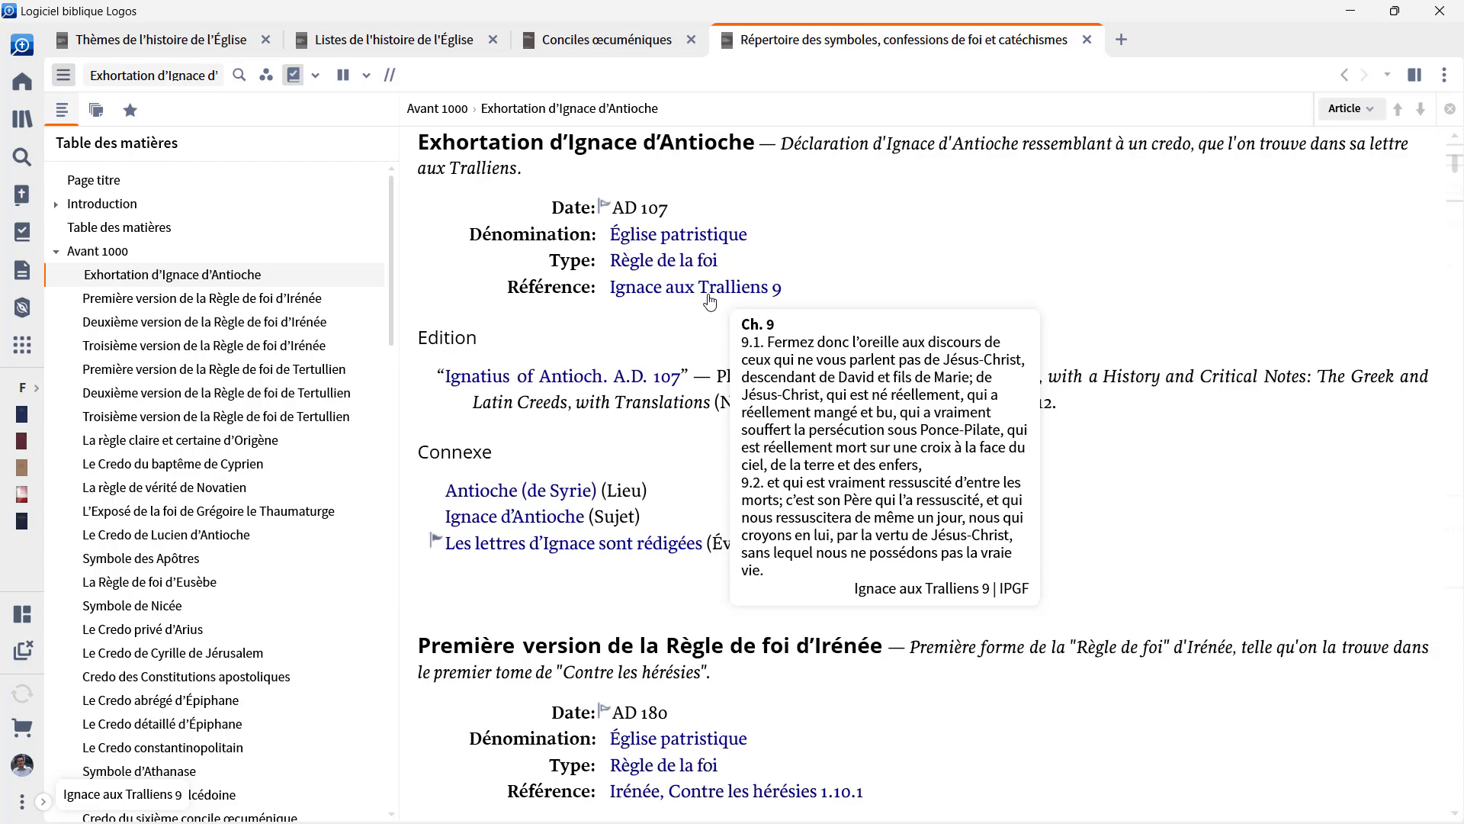
click(709, 301)
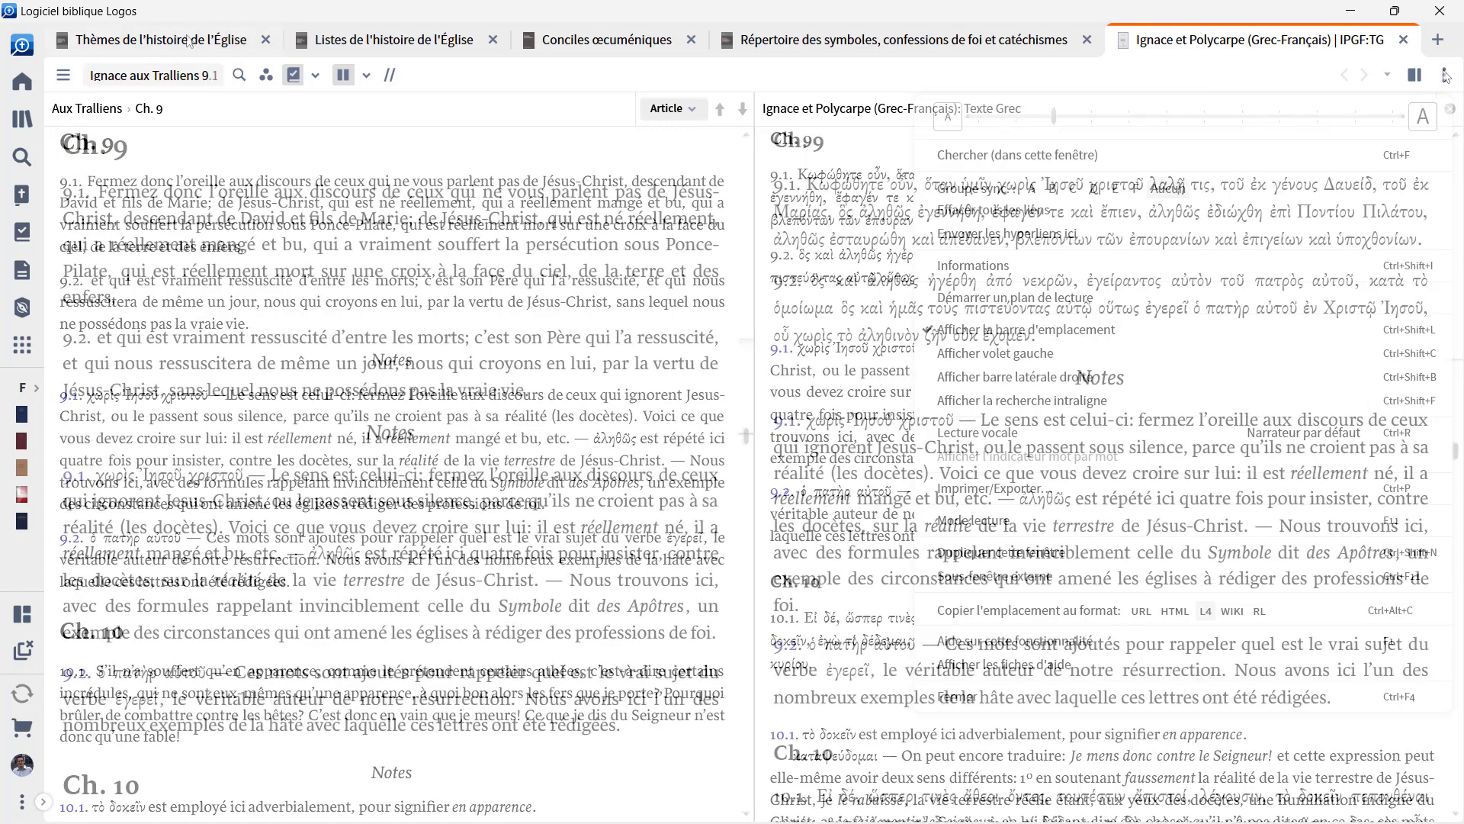
Step: Return to Thèmes de l'histoire de l'Église and look over its Contenu page
click(192, 48)
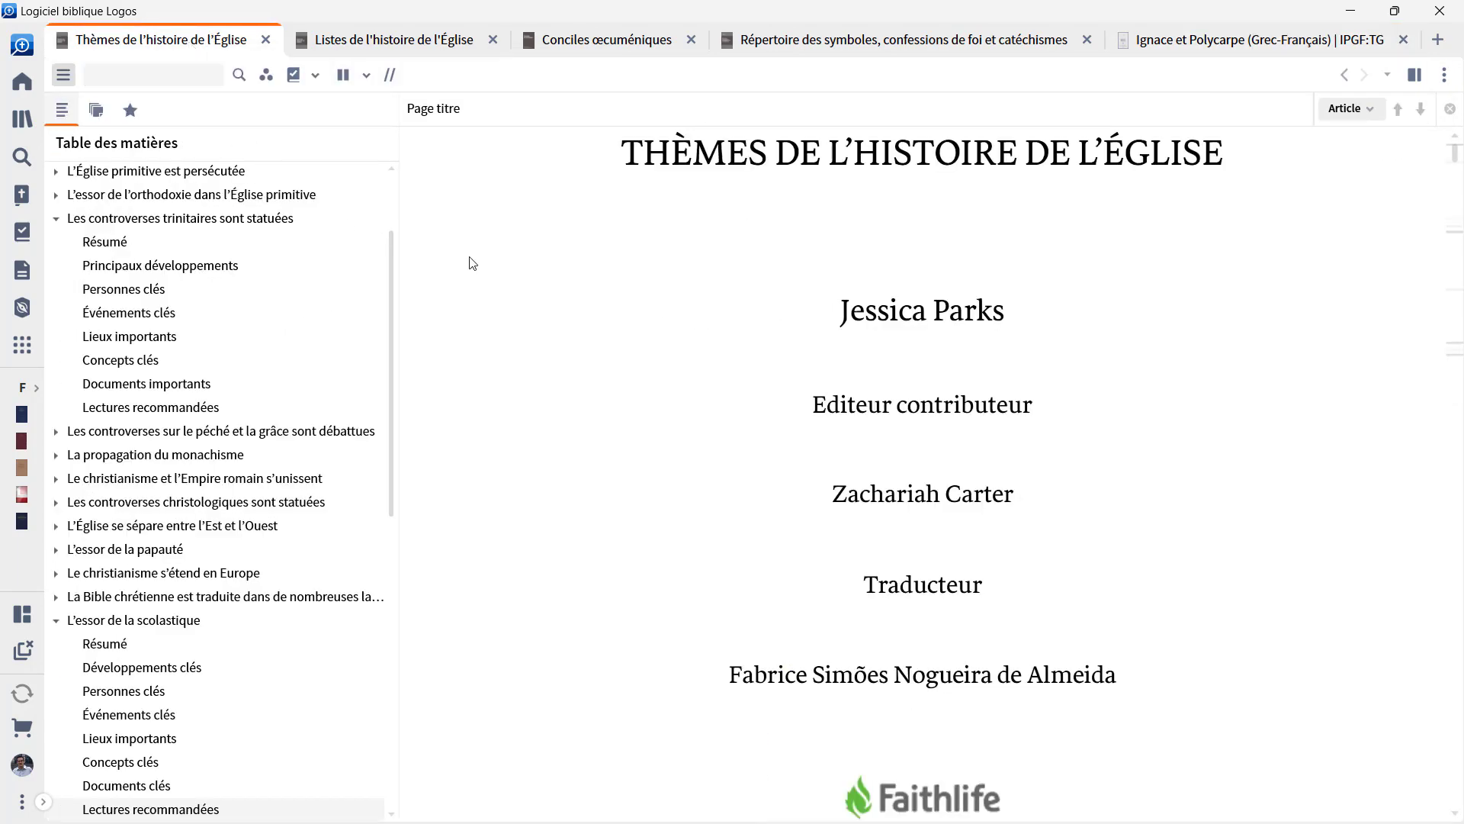
drag(389, 272, 391, 206)
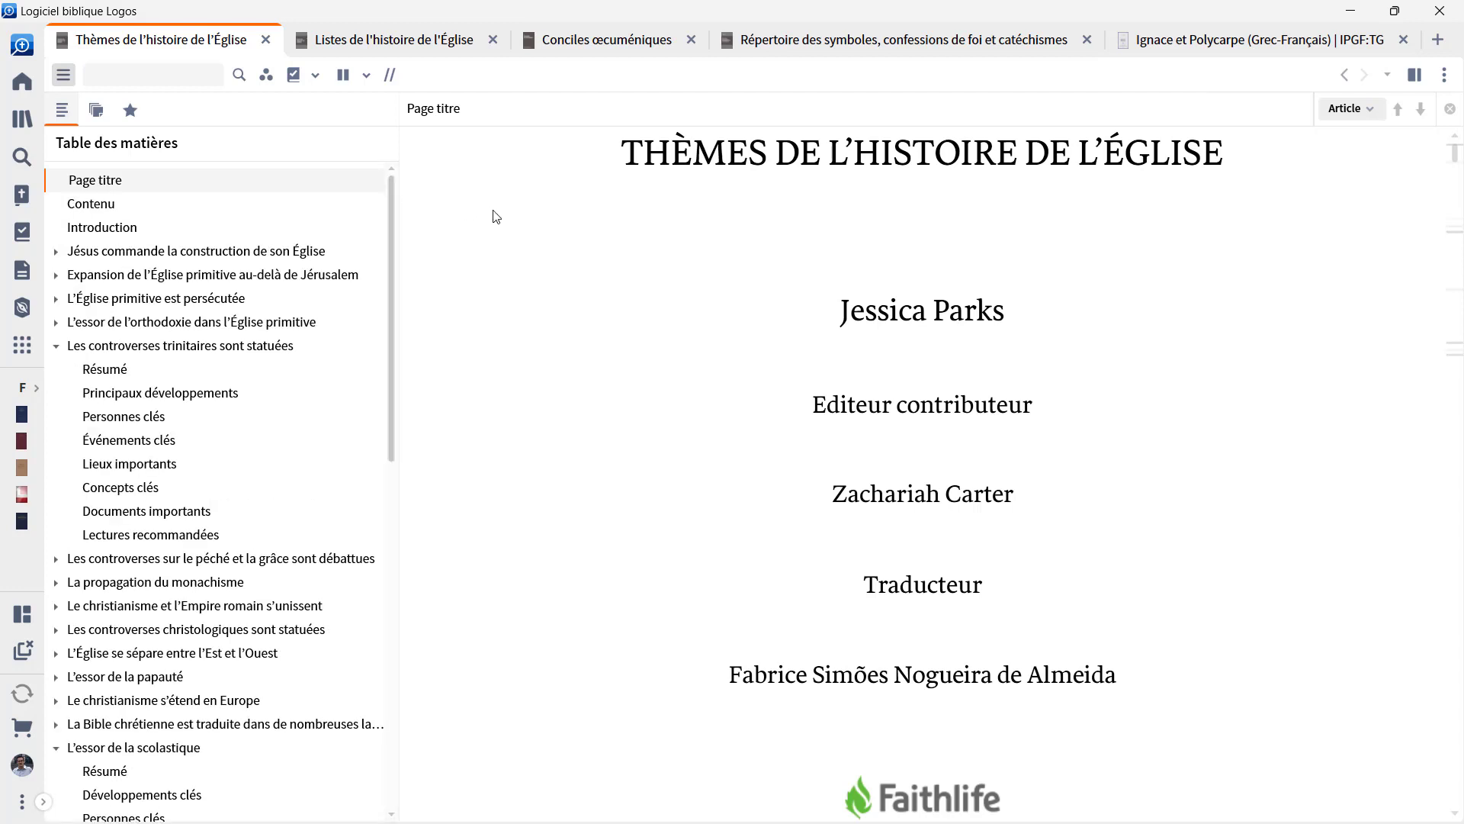
scroll(594, 219, down, 10)
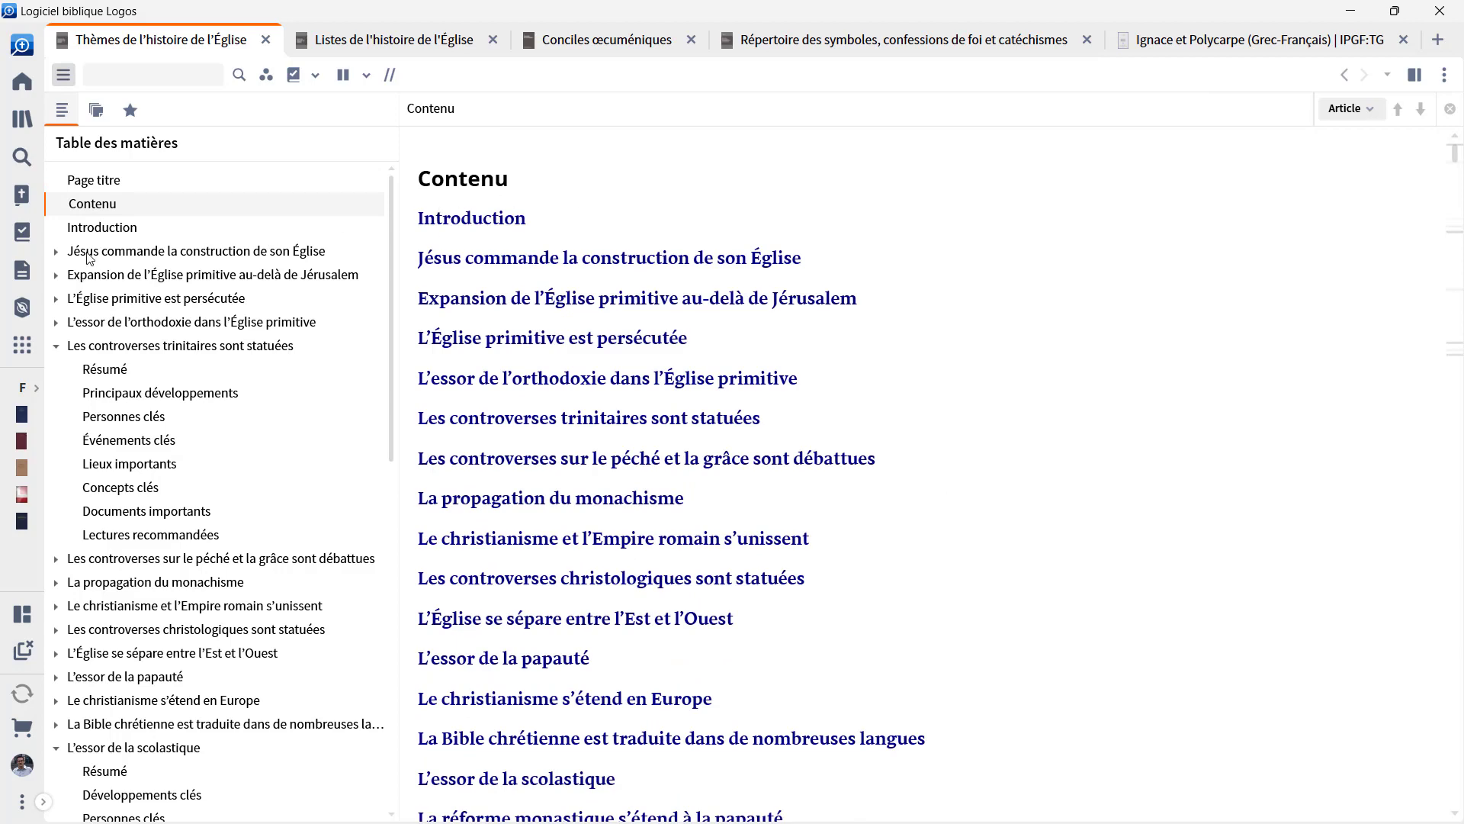
Step: Display Les controverses trinitaires sont statuées and read through its sections from Résumé to Lectures recommandées
click(96, 348)
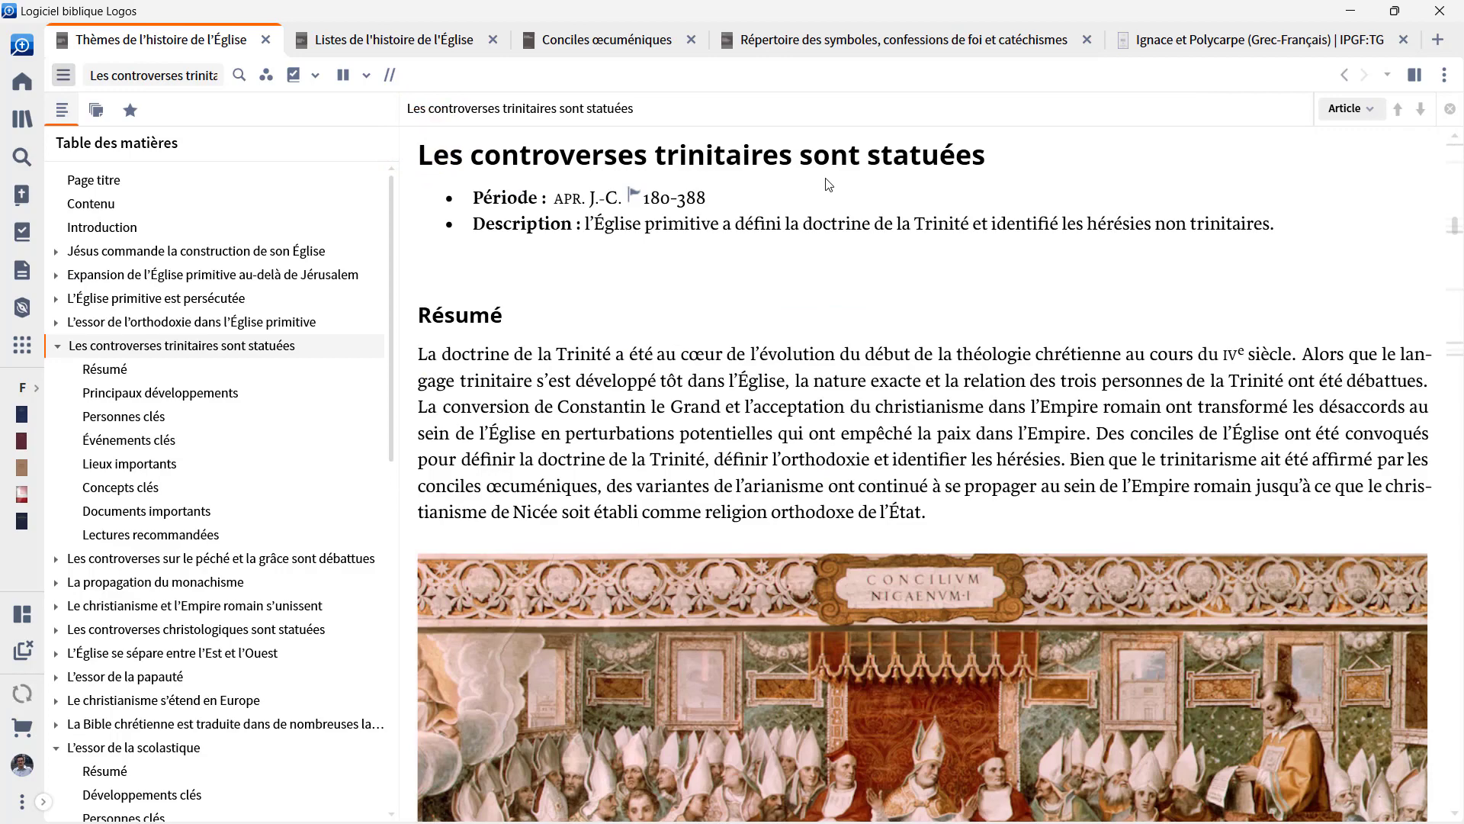
scroll(829, 186, down, 12)
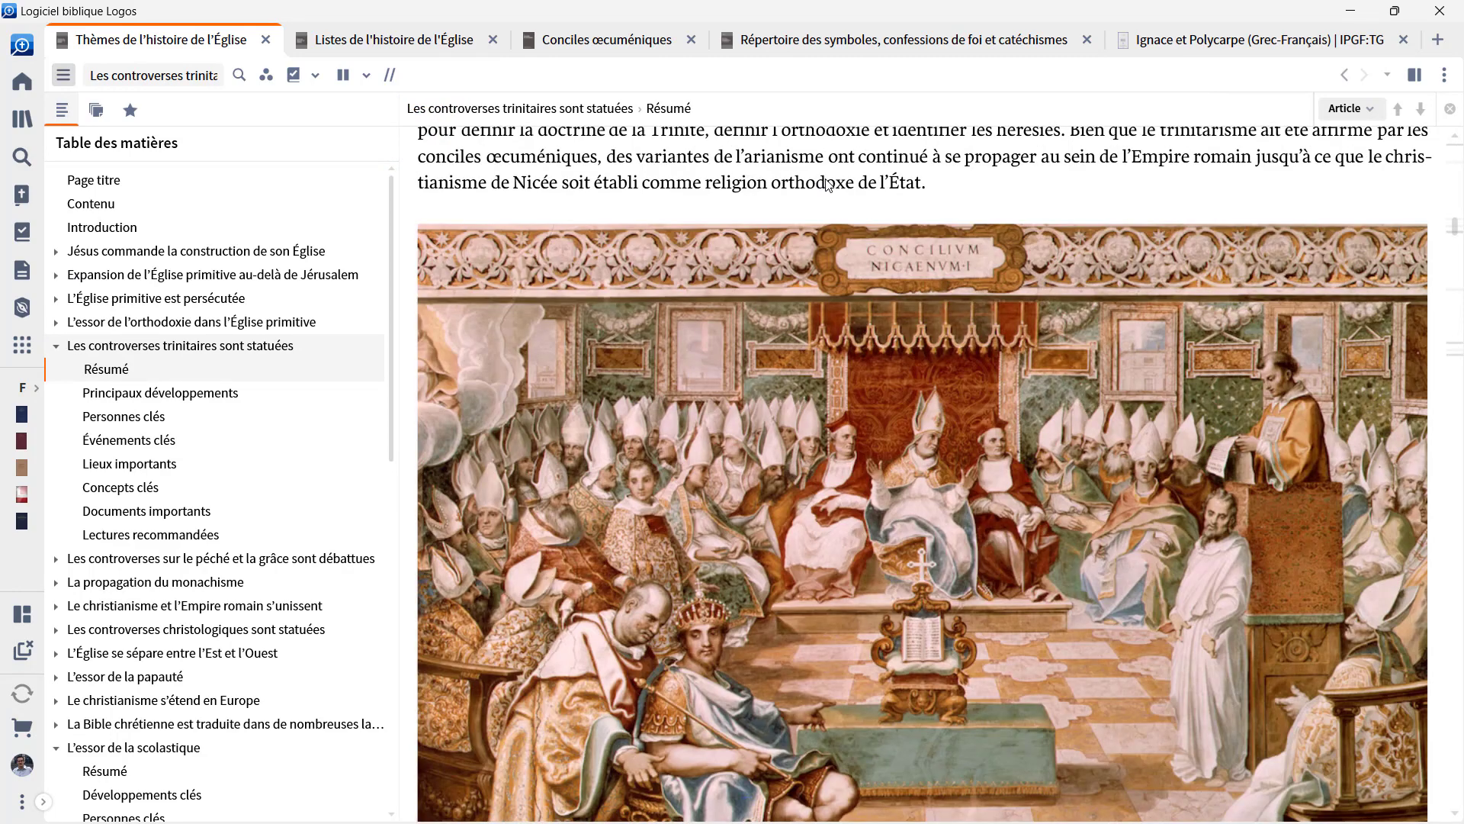
scroll(828, 186, down, 5)
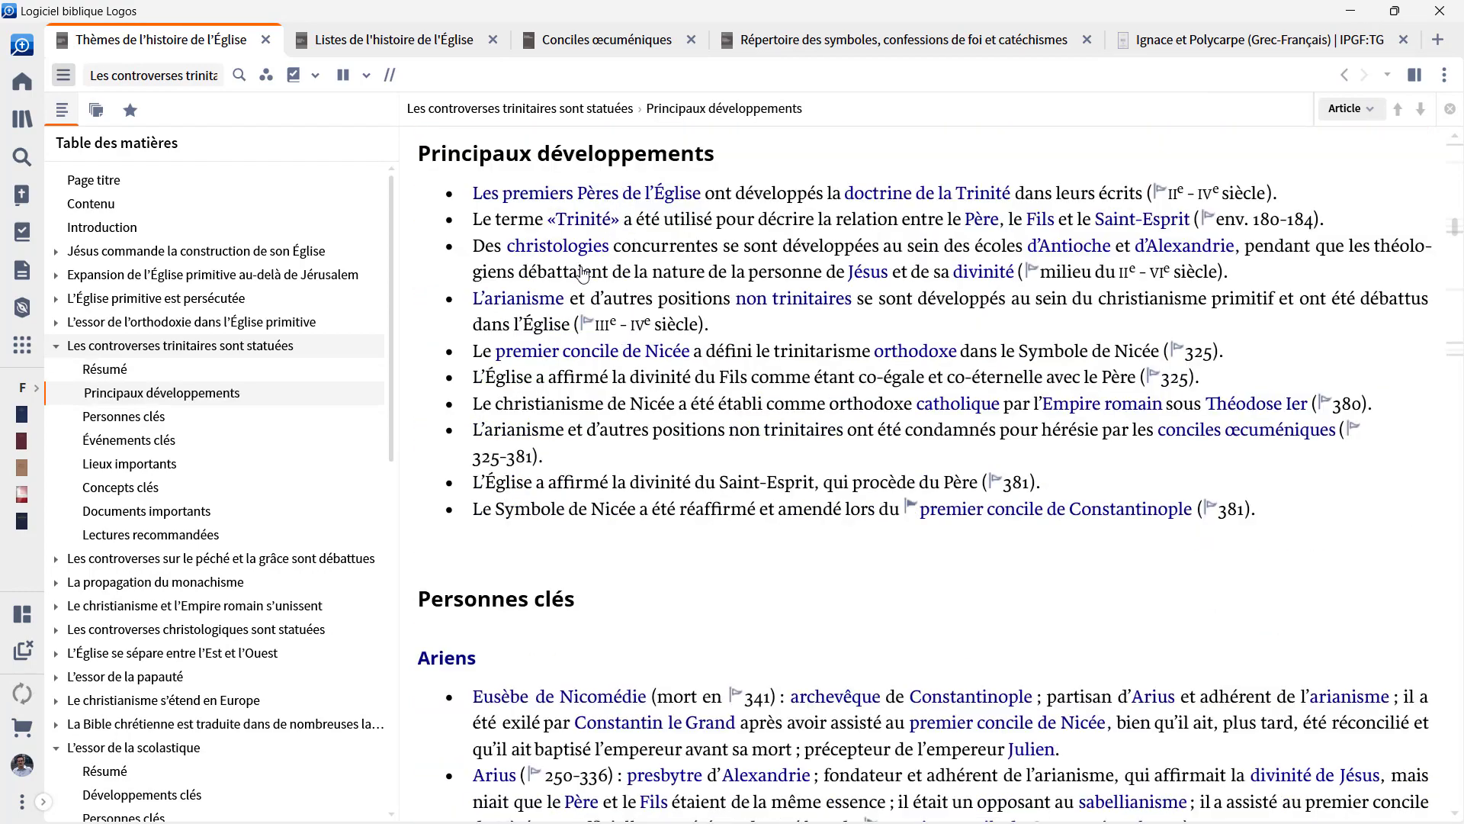
scroll(607, 527, down, 3)
scroll(606, 528, down, 18)
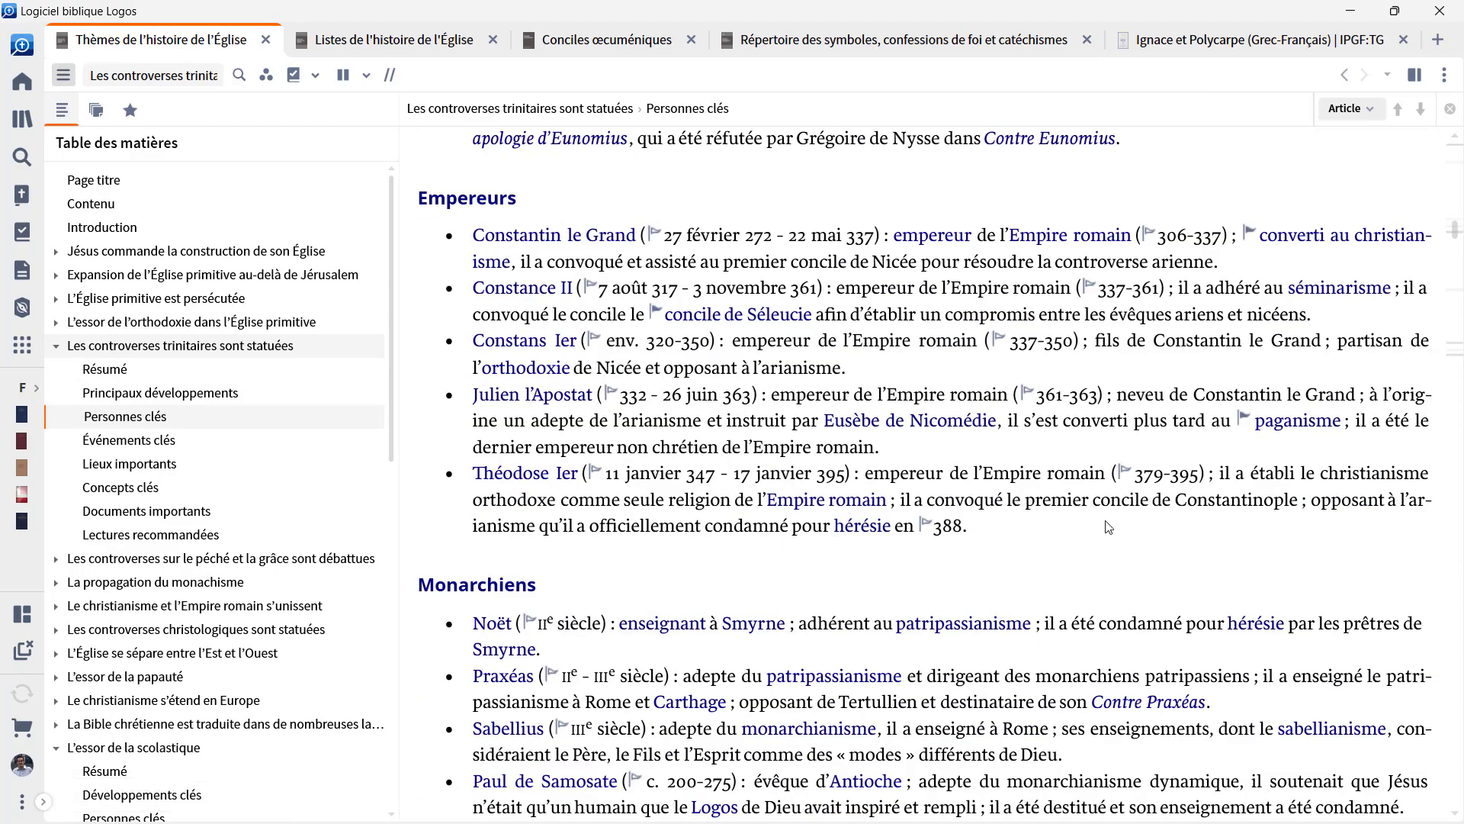
scroll(854, 534, down, 18)
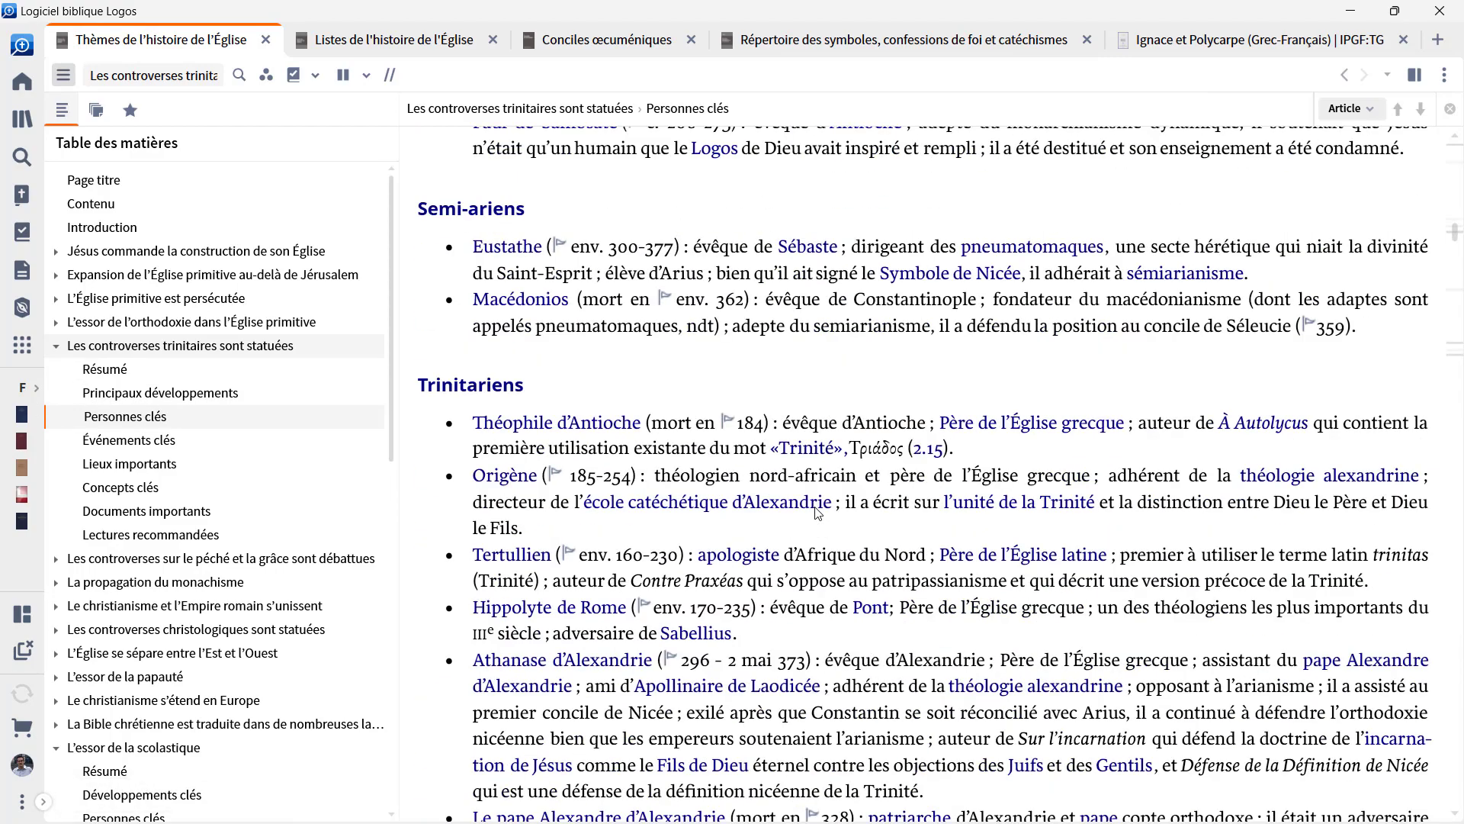
scroll(817, 512, down, 20)
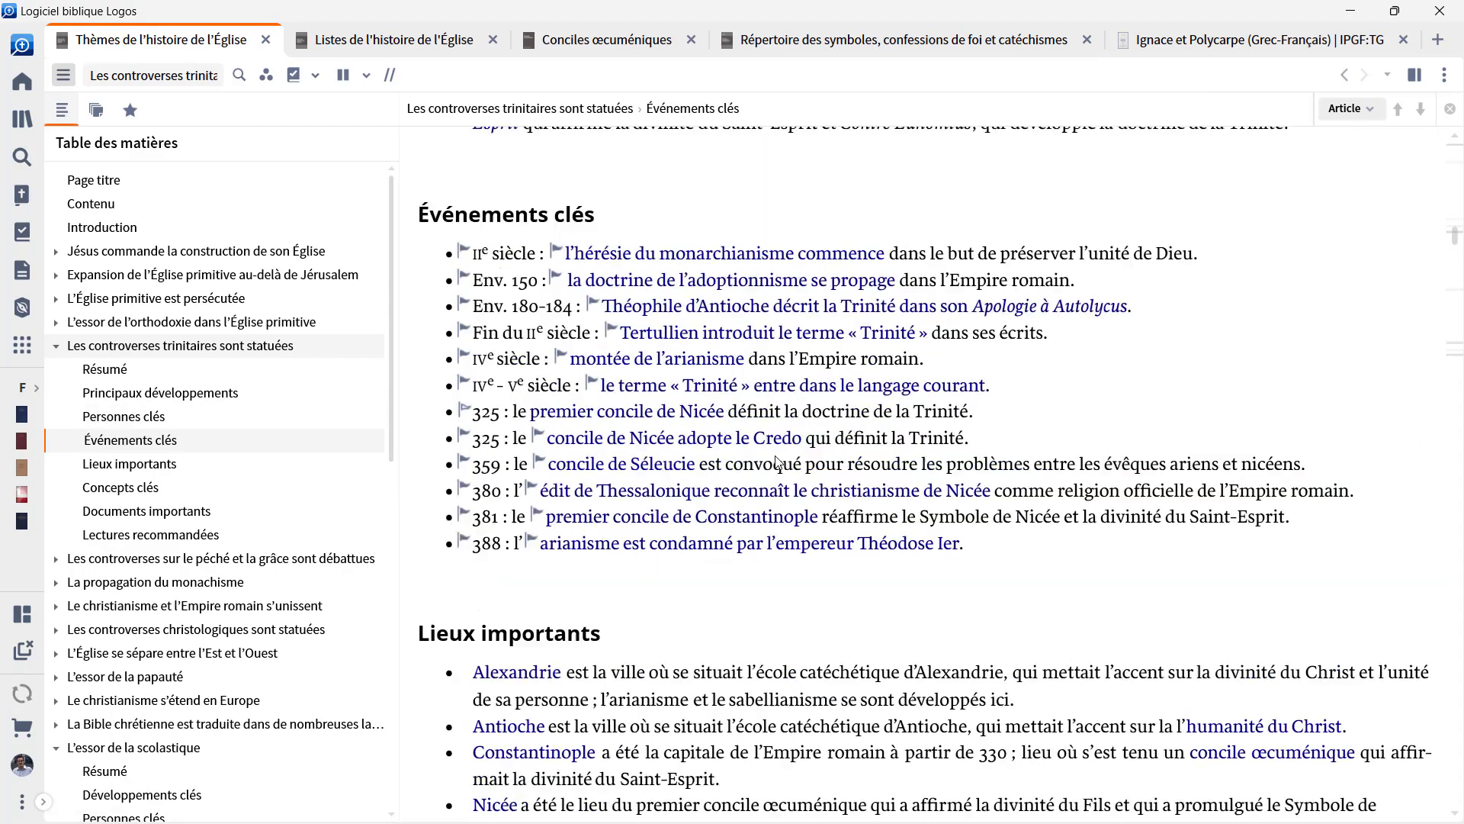
scroll(677, 571, down, 12)
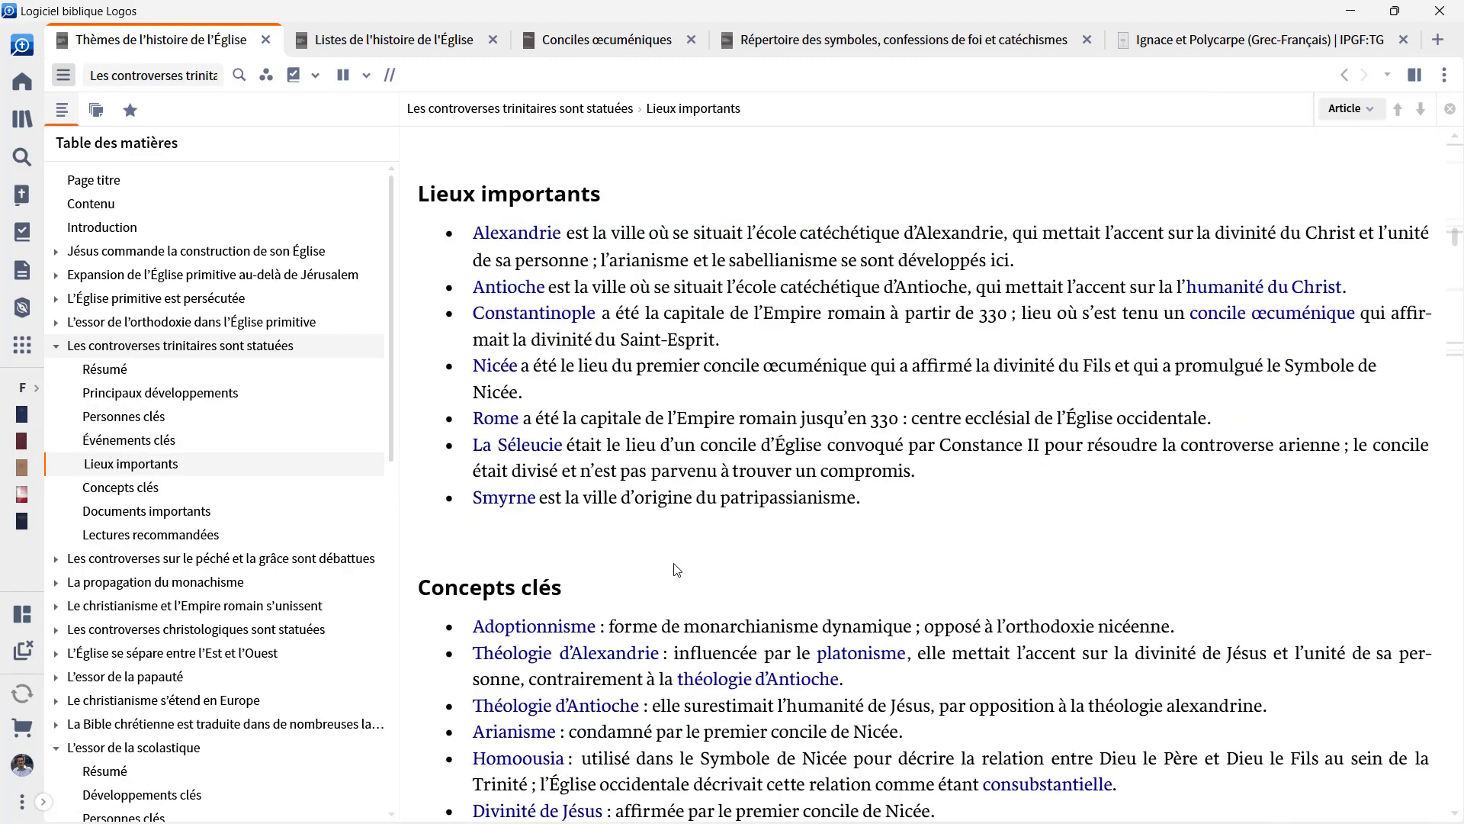
scroll(660, 562, down, 18)
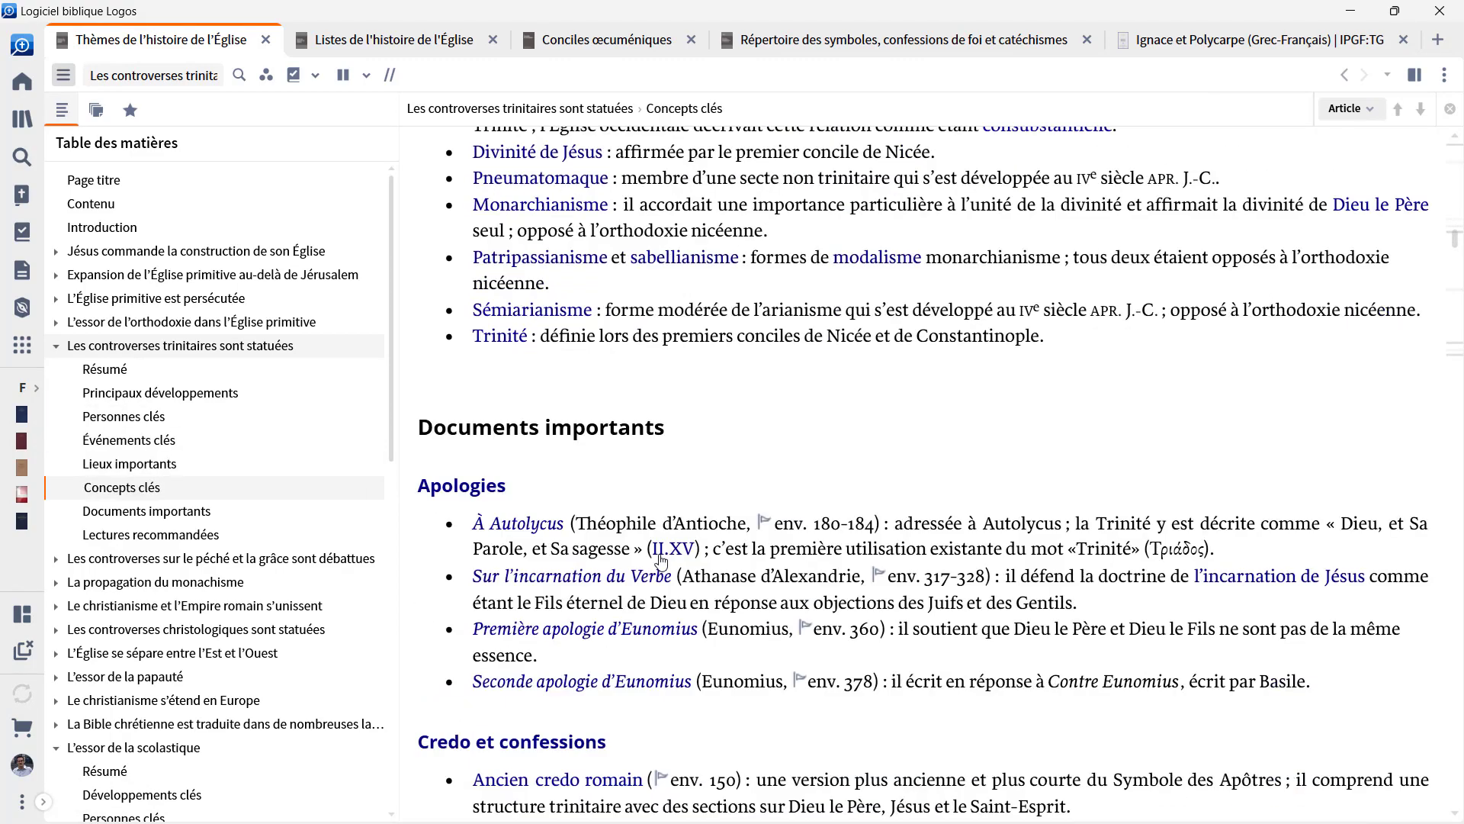
scroll(661, 562, down, 20)
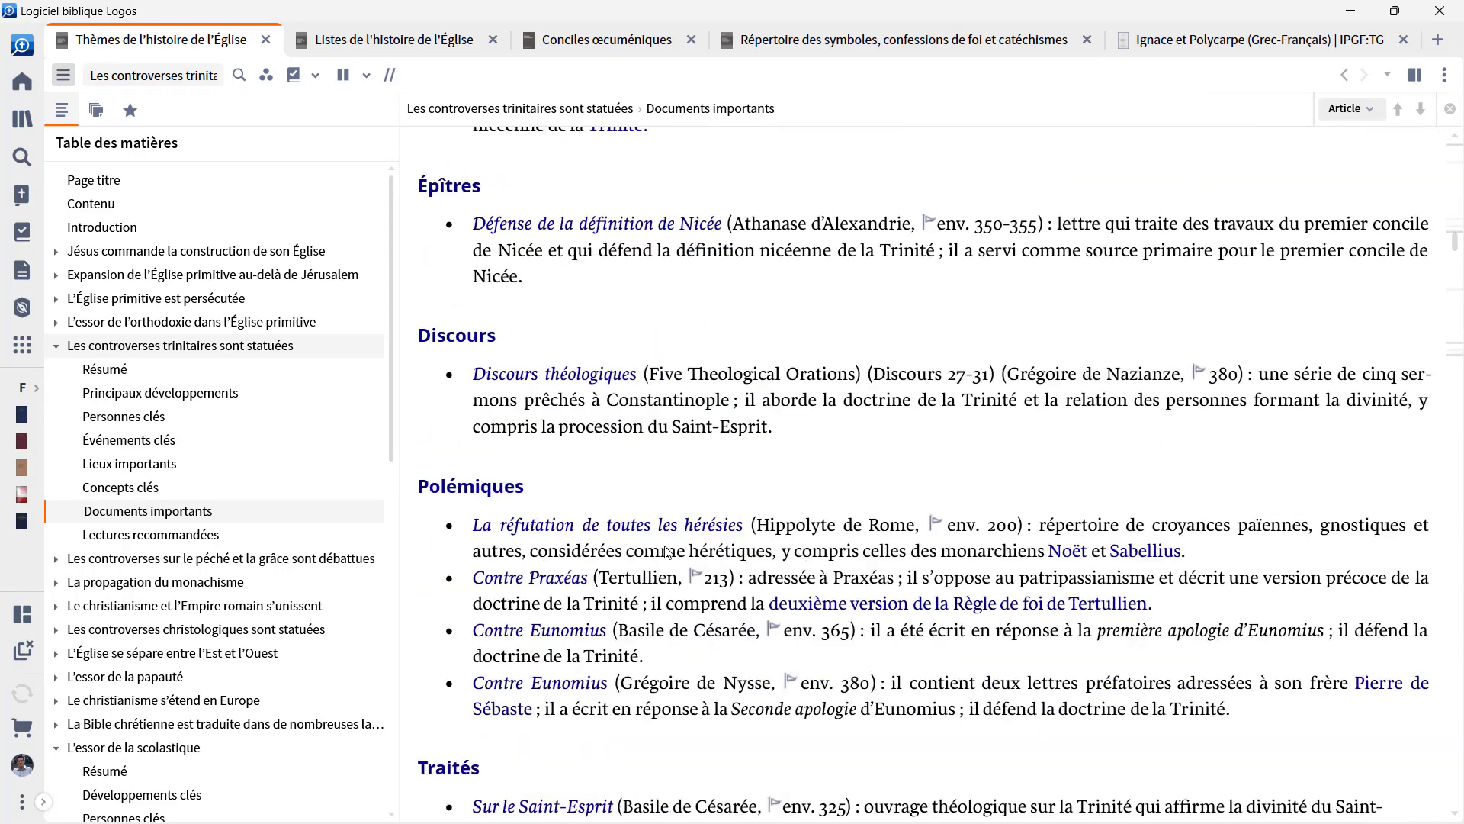
scroll(666, 549, down, 15)
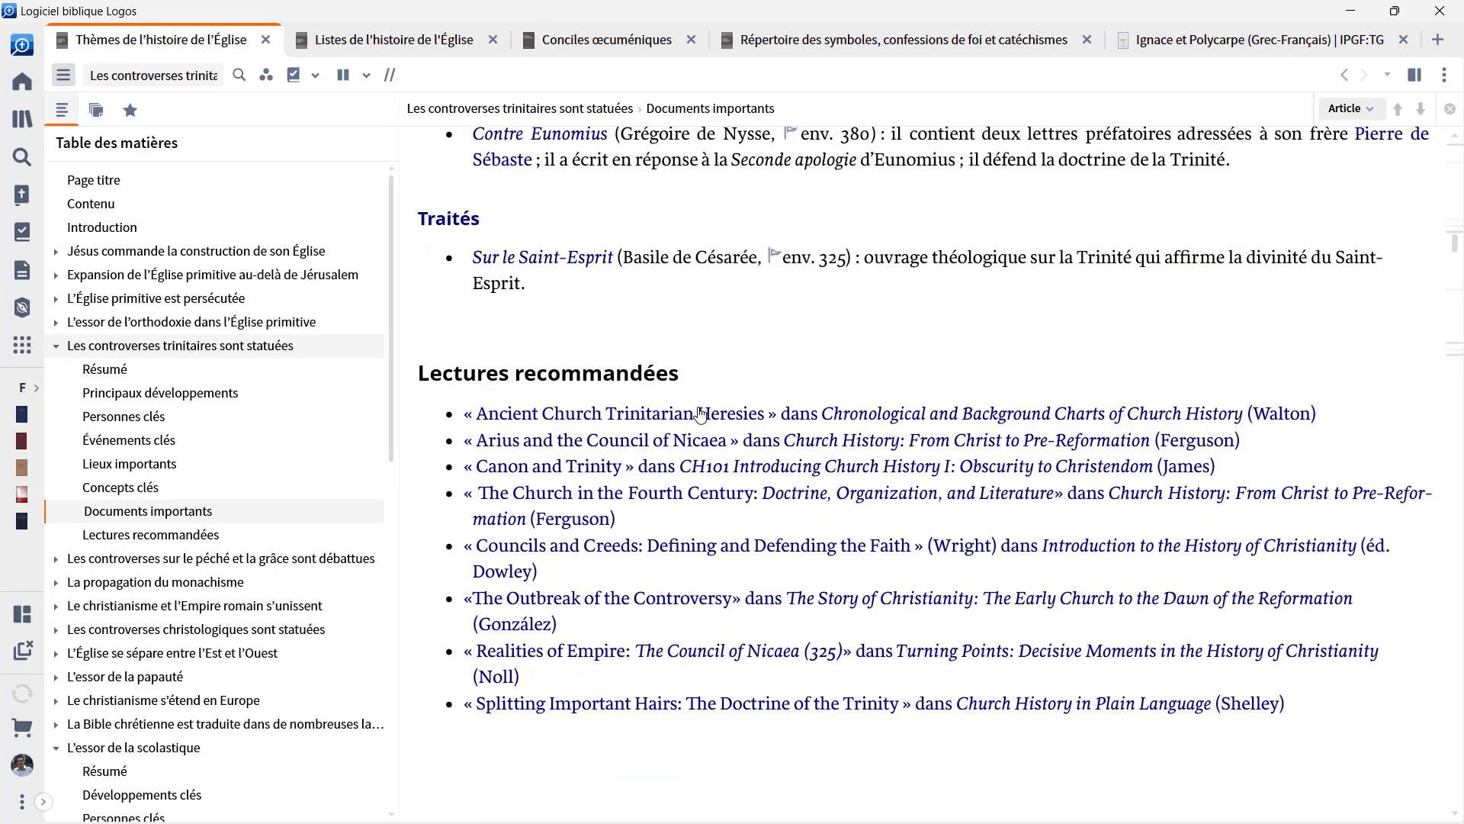
Step: Go back to the Trinitariens under Personnes clés and open the Tout-Savoir page on Origène
scroll(697, 414, up, 12)
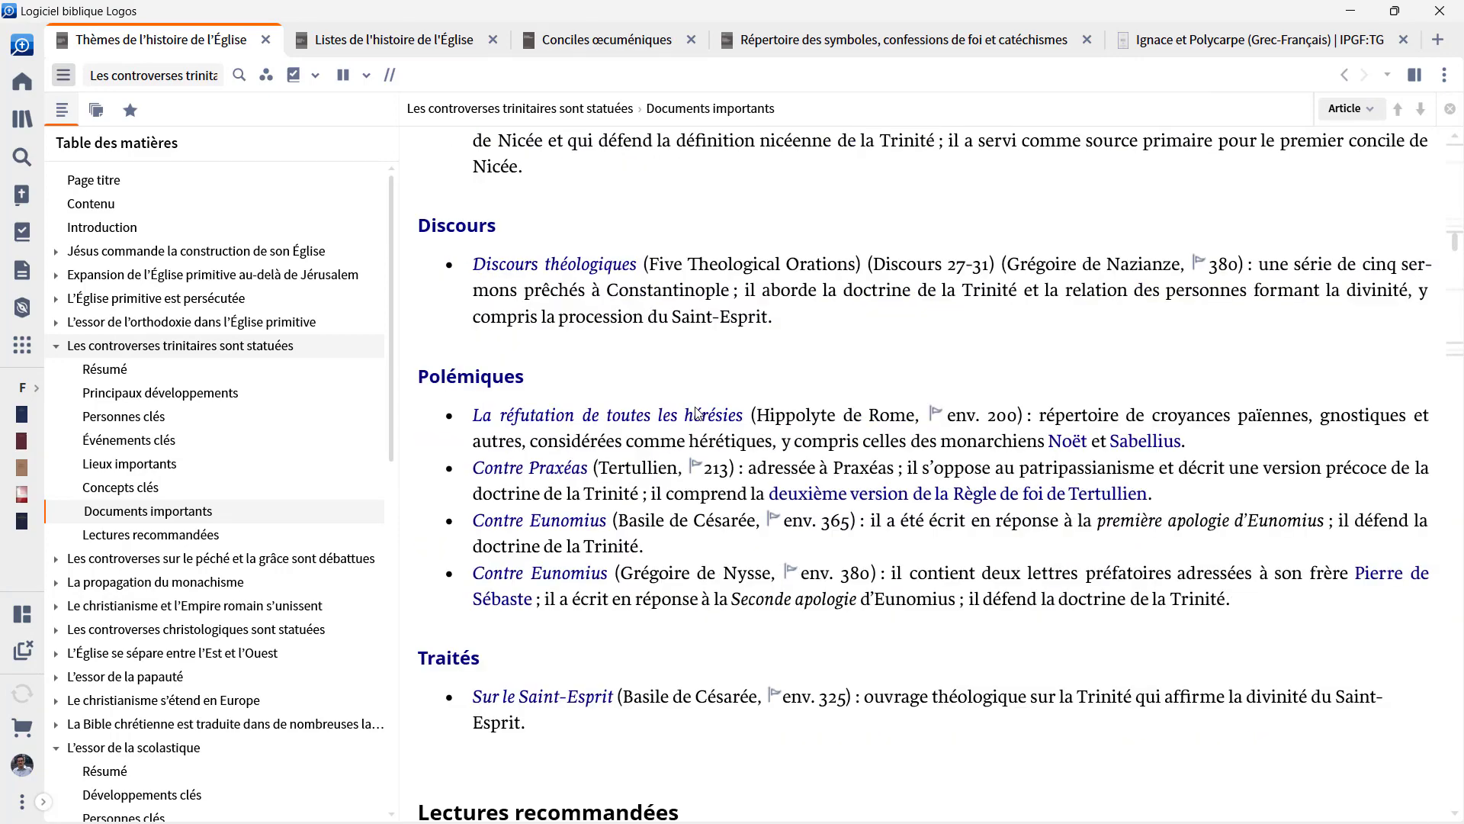
scroll(696, 414, up, 20)
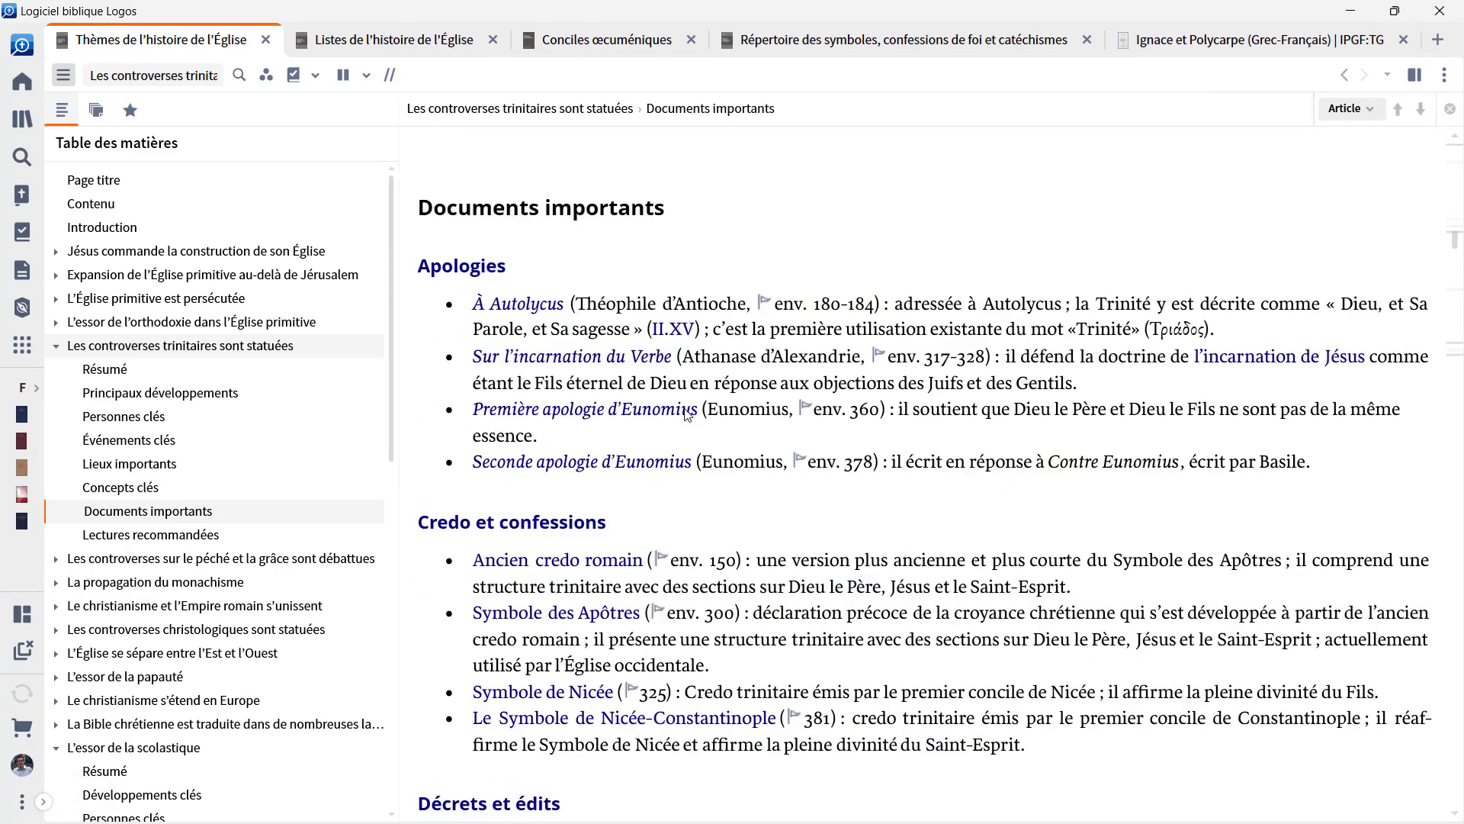
scroll(574, 369, up, 6)
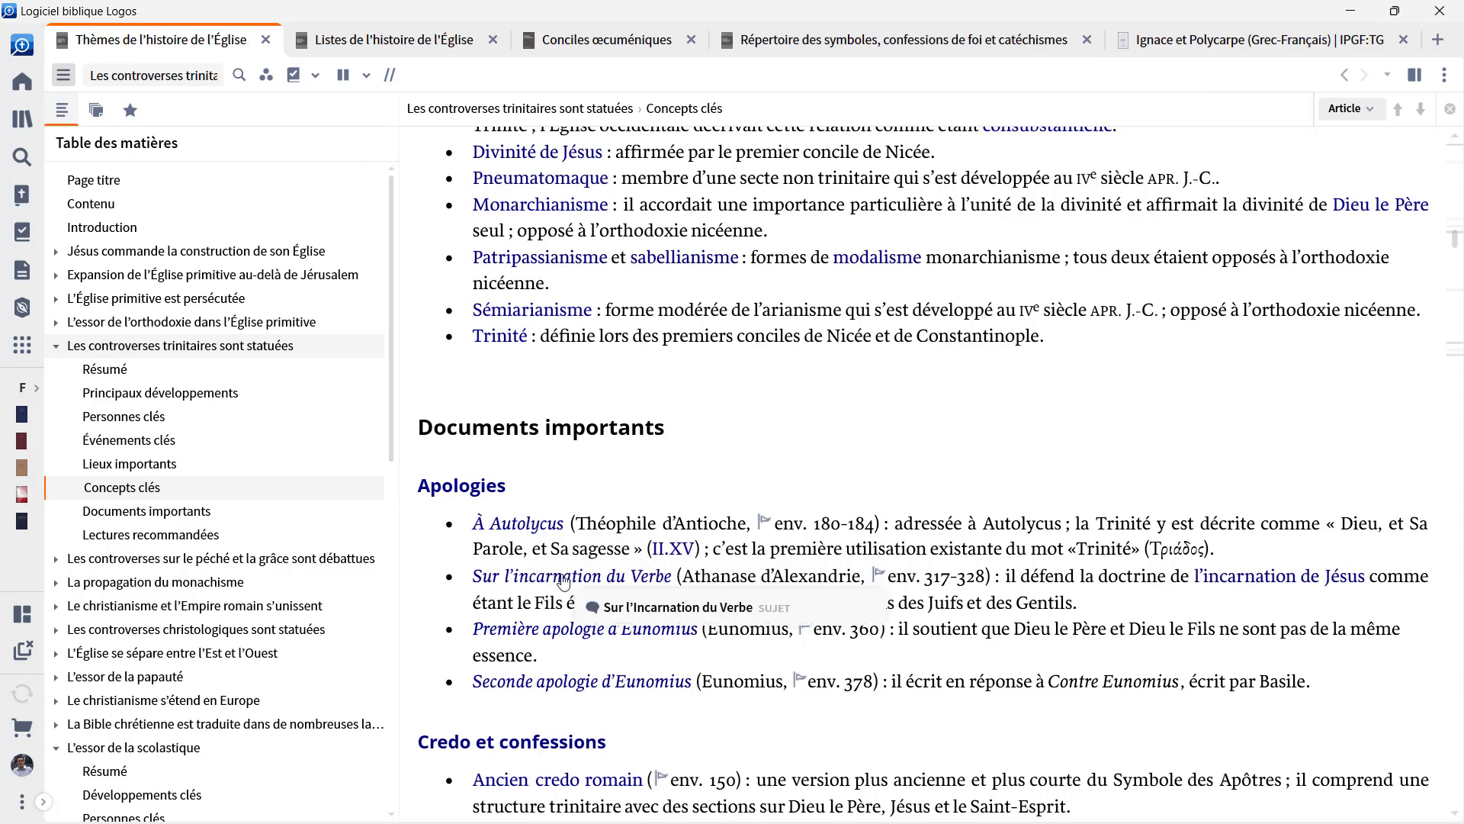
scroll(694, 399, up, 10)
scroll(663, 370, up, 20)
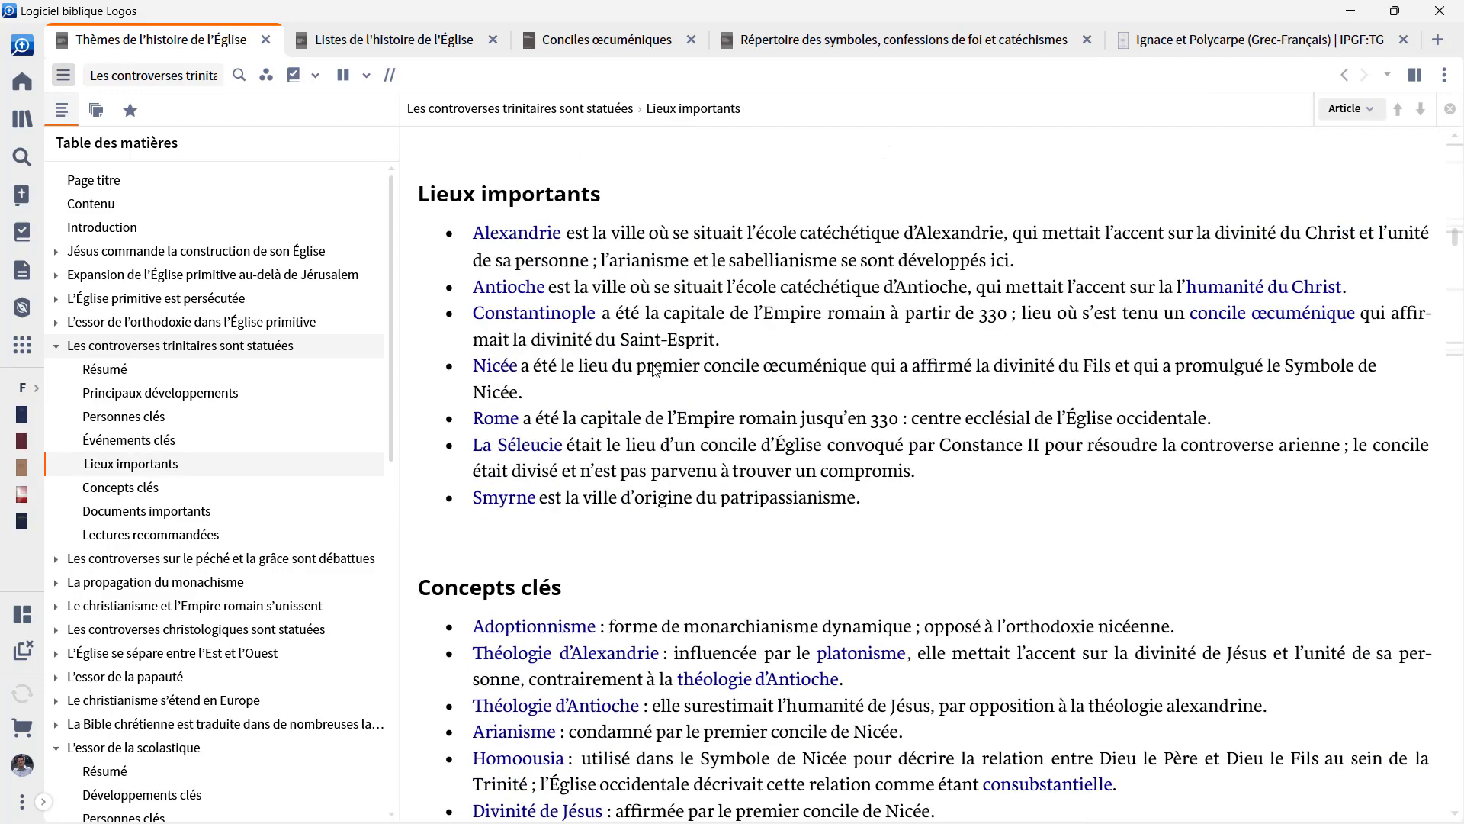
scroll(645, 379, up, 12)
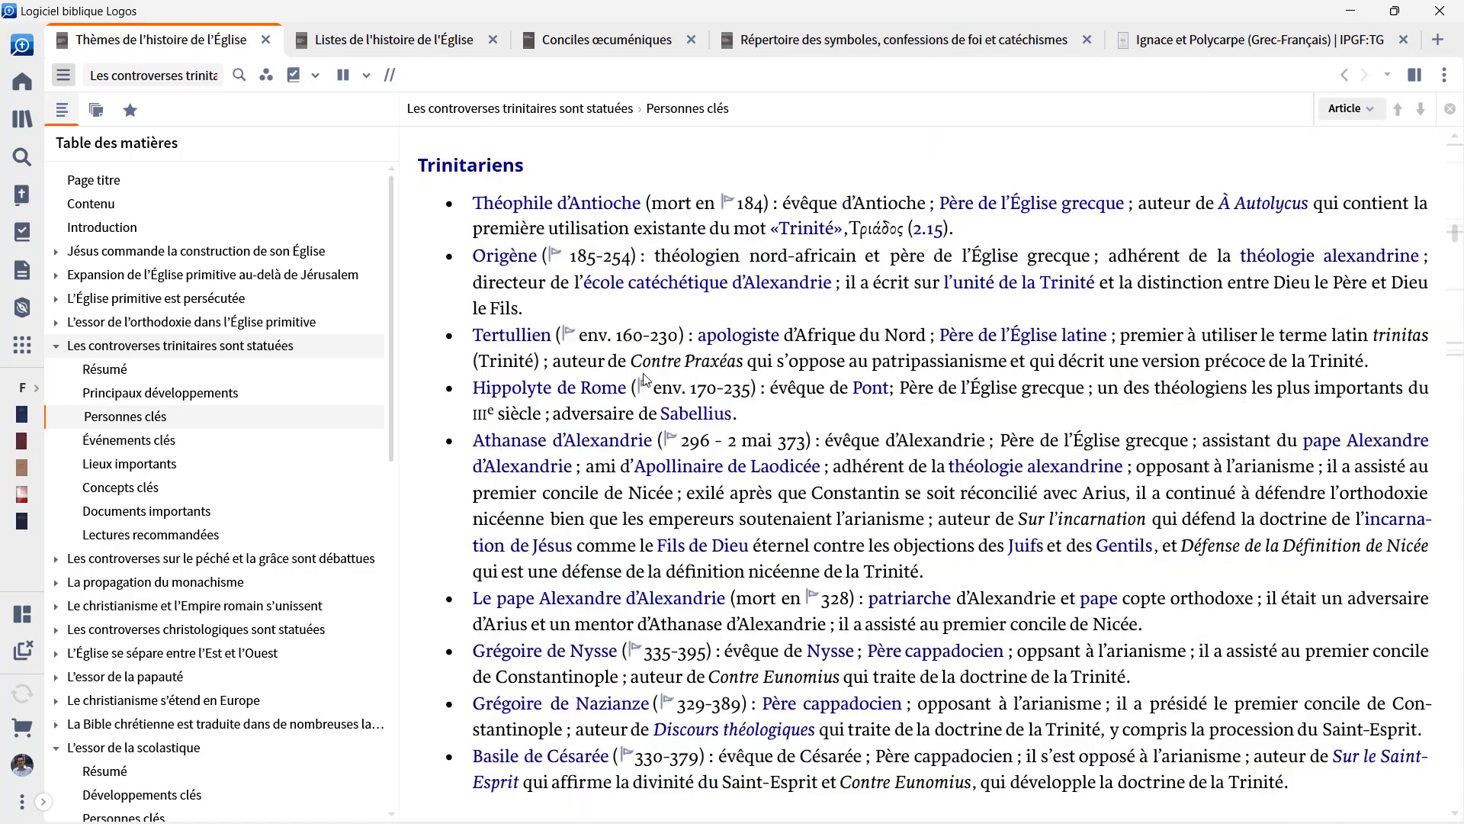
click(505, 350)
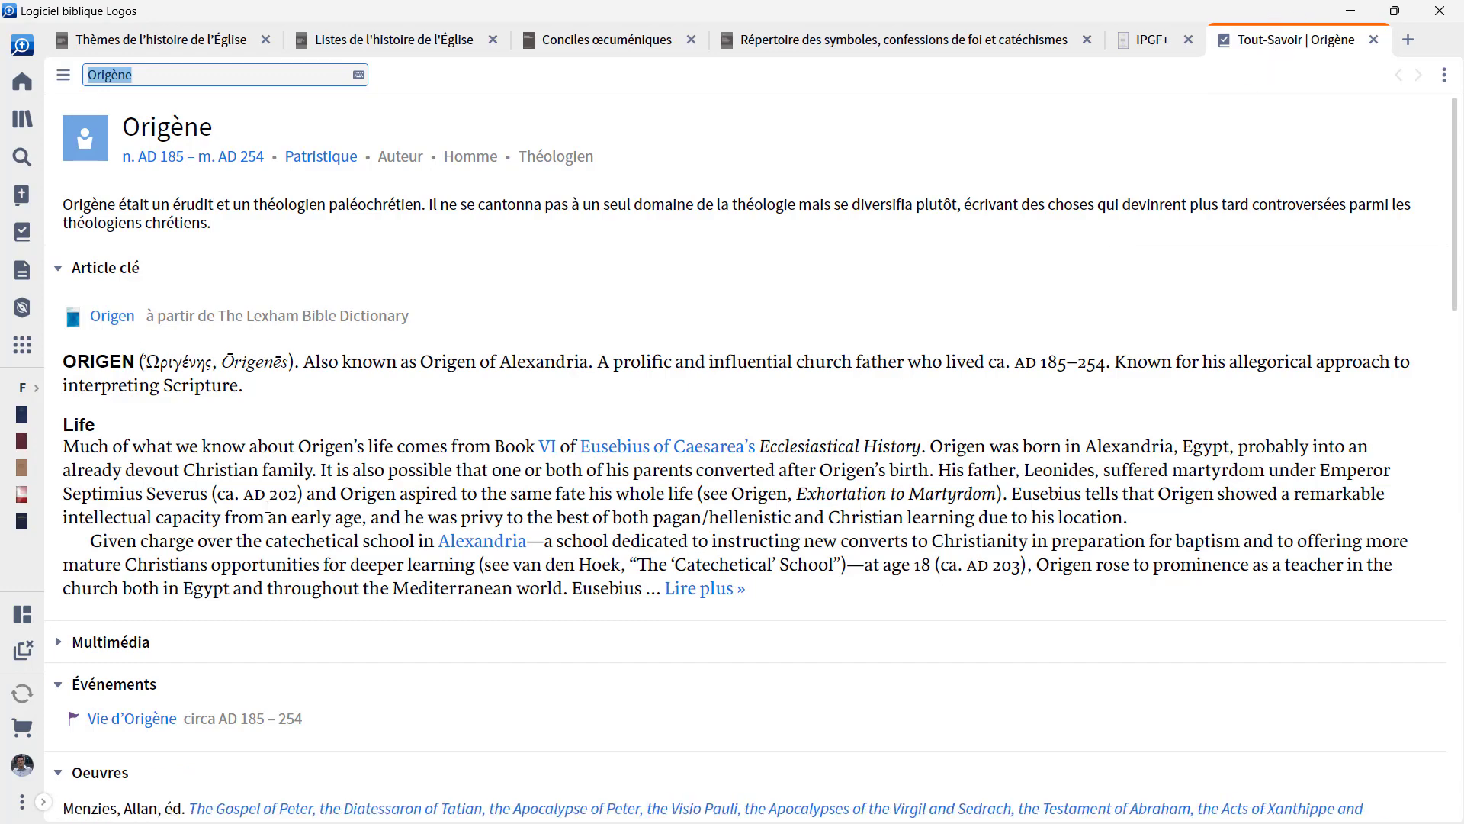
Step: Examine the Origène page's sections, from Oeuvres and Dictionnaires to Balises Tout-Savoir and Voir aussi
scroll(267, 515, down, 8)
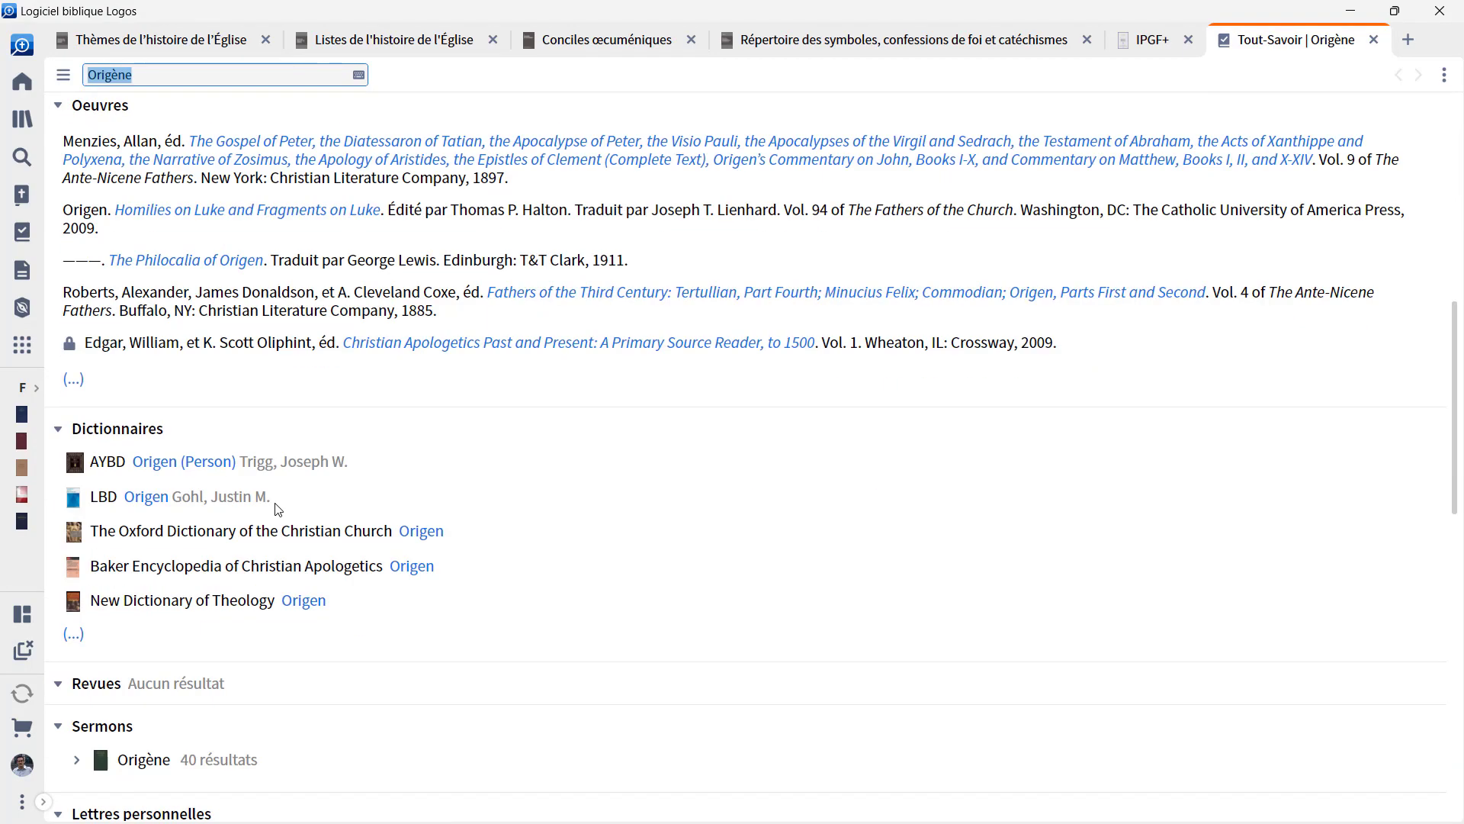
scroll(427, 465, down, 3)
scroll(320, 492, down, 4)
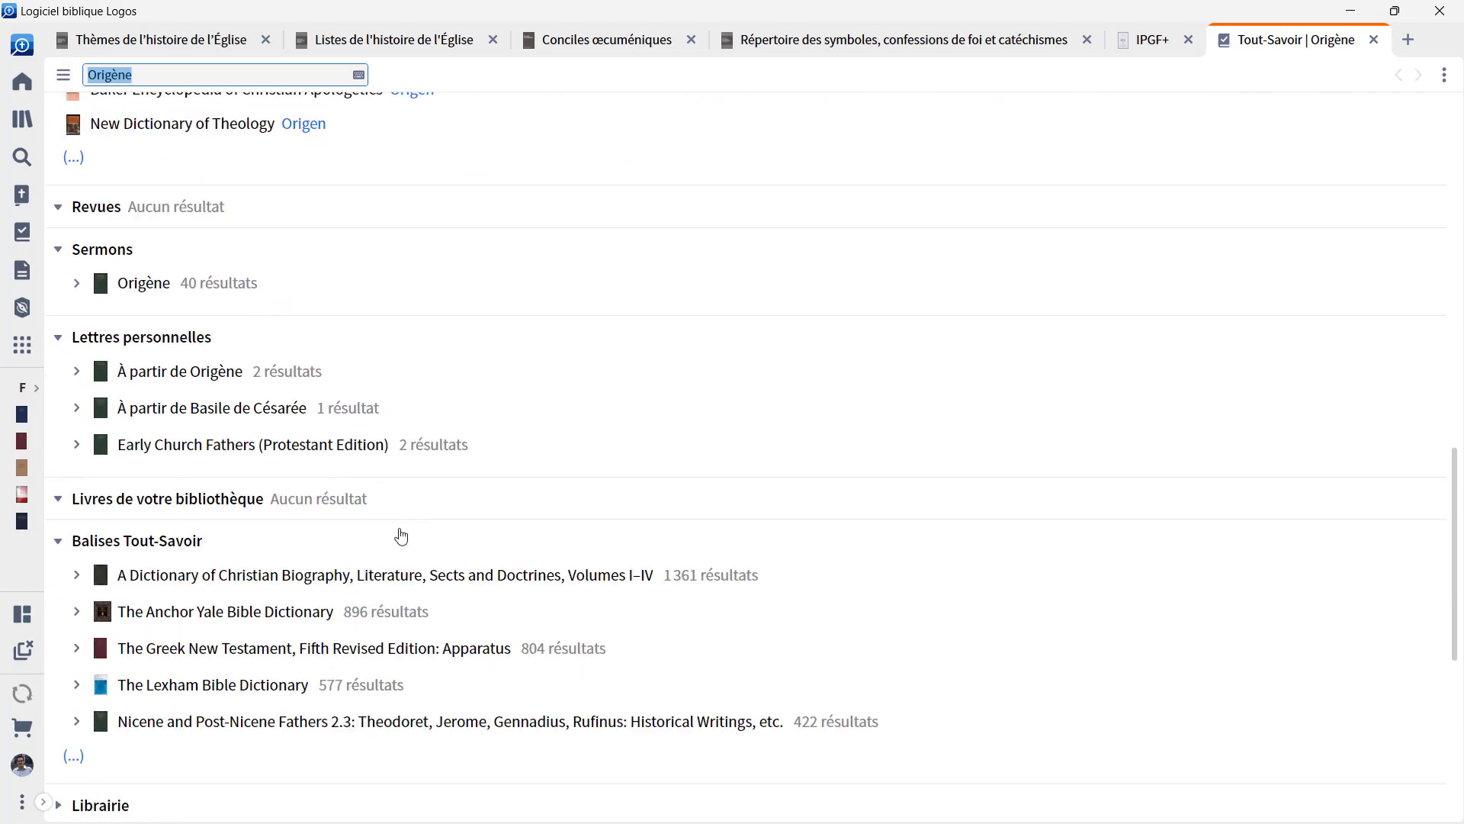
scroll(401, 534, down, 1)
scroll(320, 599, down, 8)
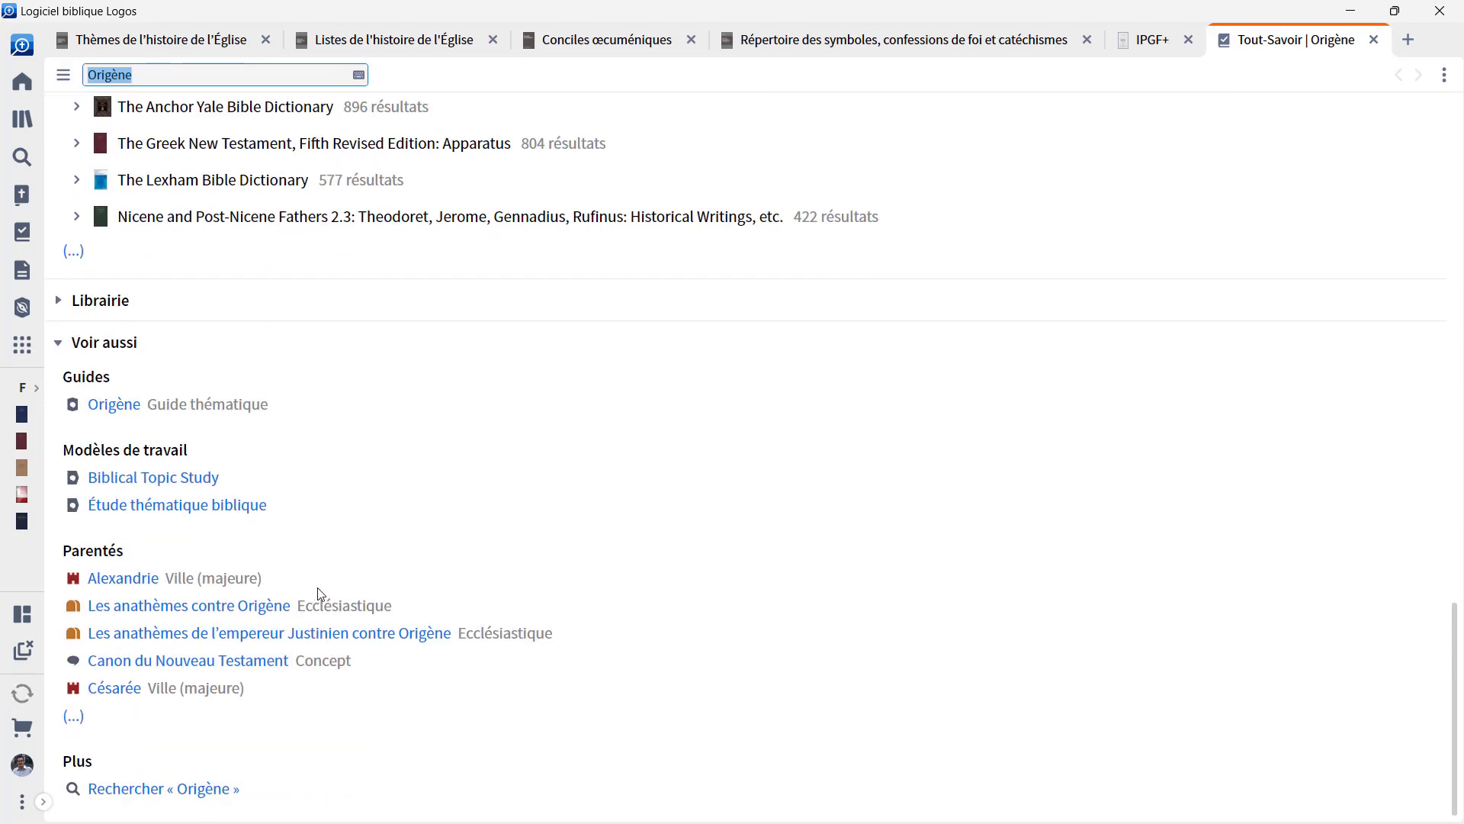
scroll(336, 580, up, 9)
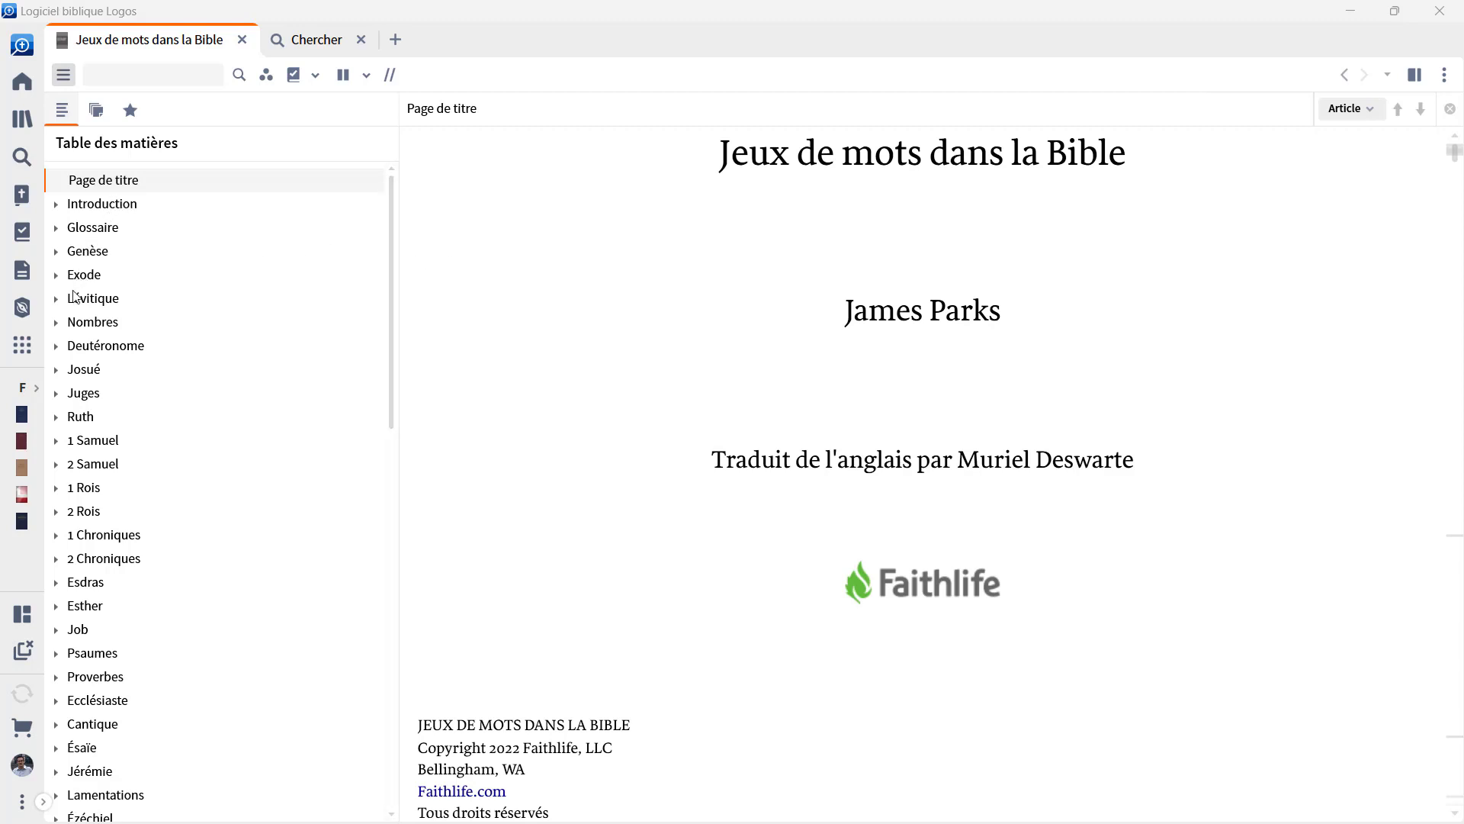
Step: Expand Genèse in the contents of Jeux de mots dans la Bible and look through its passages and the other Bible books
click(55, 253)
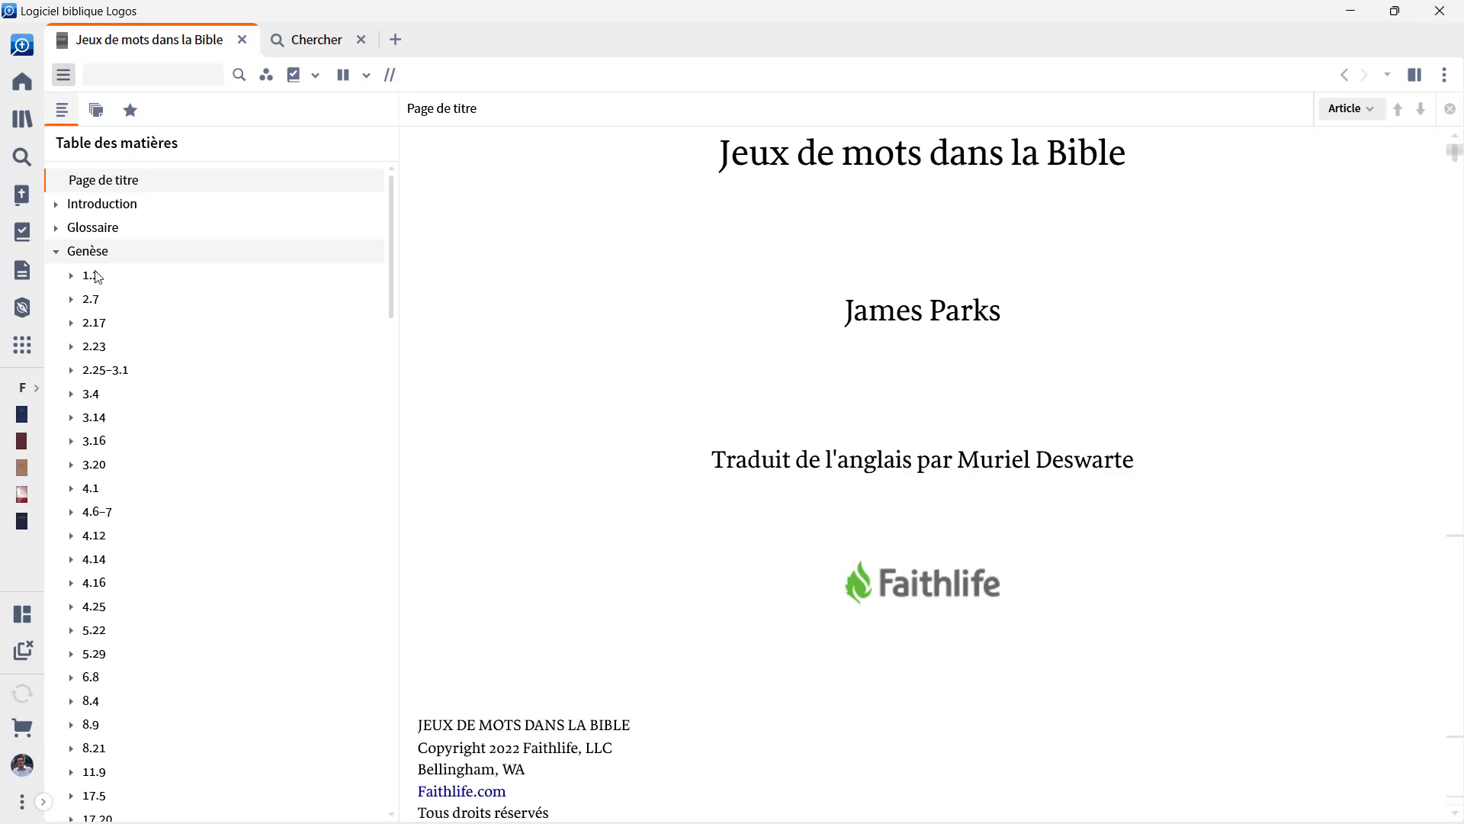
scroll(127, 265, down, 1)
scroll(69, 226, down, 1)
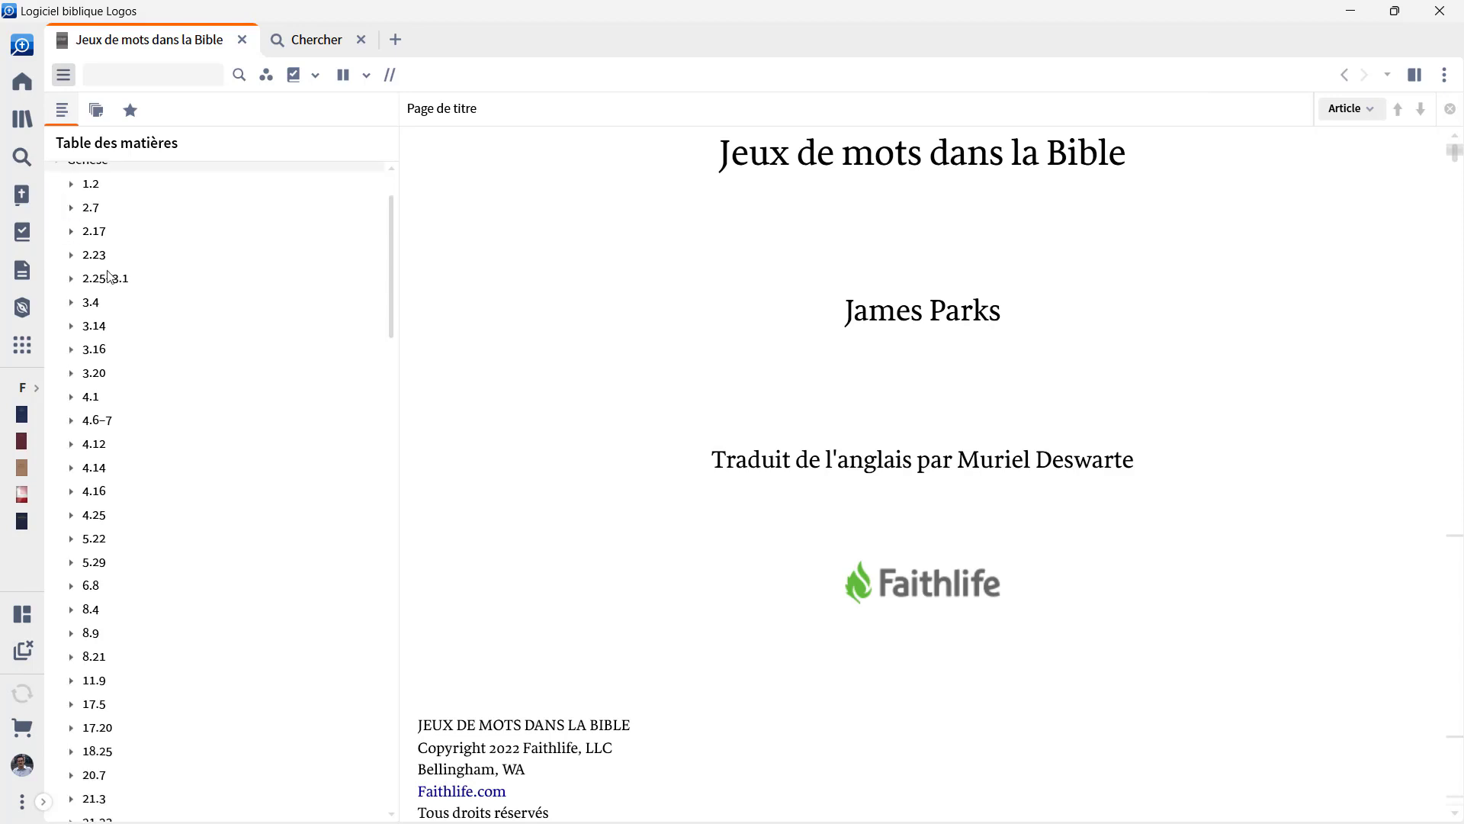
scroll(68, 272, up, 2)
scroll(134, 282, down, 20)
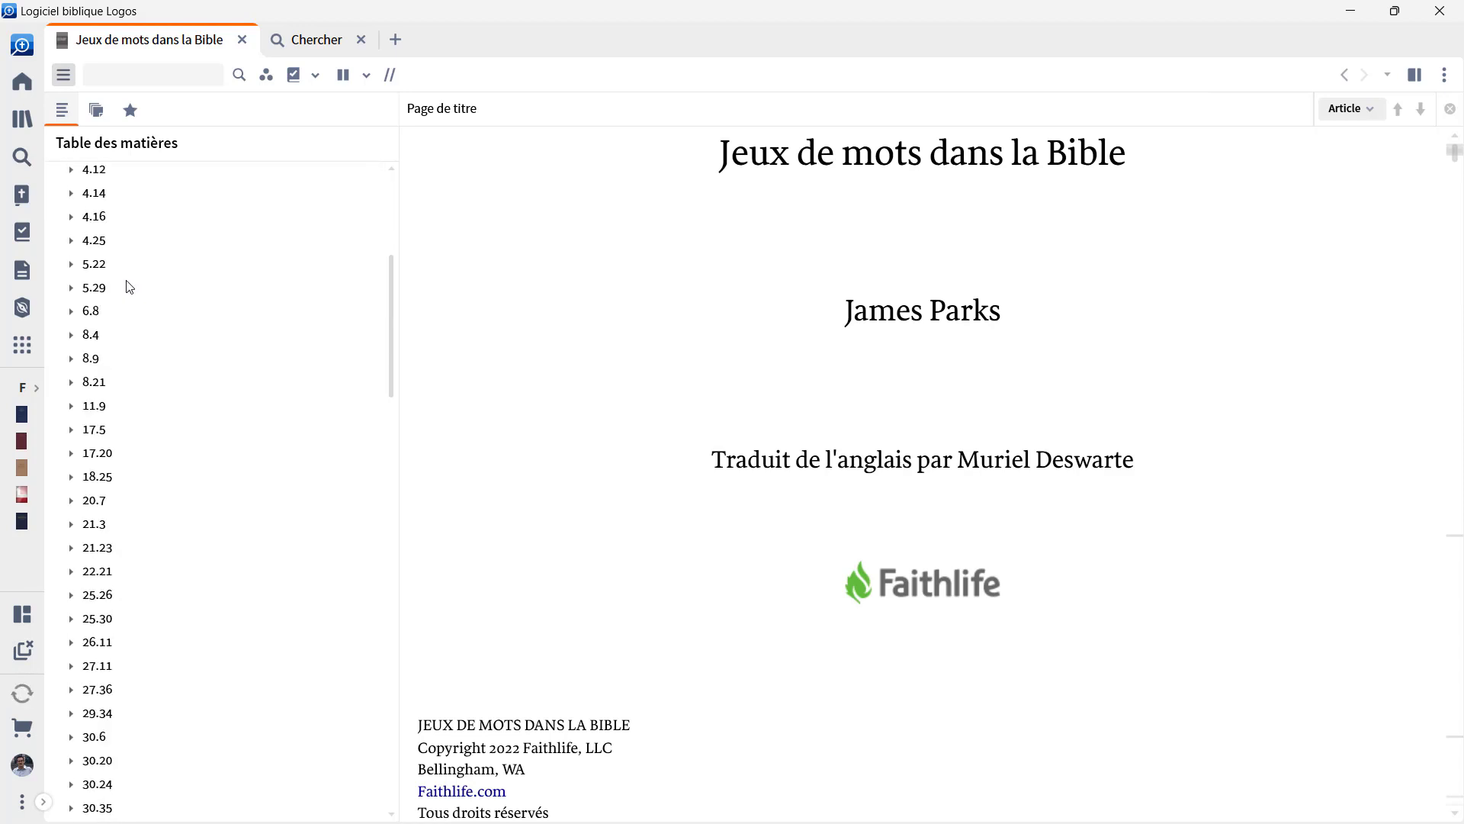
scroll(129, 295, down, 10)
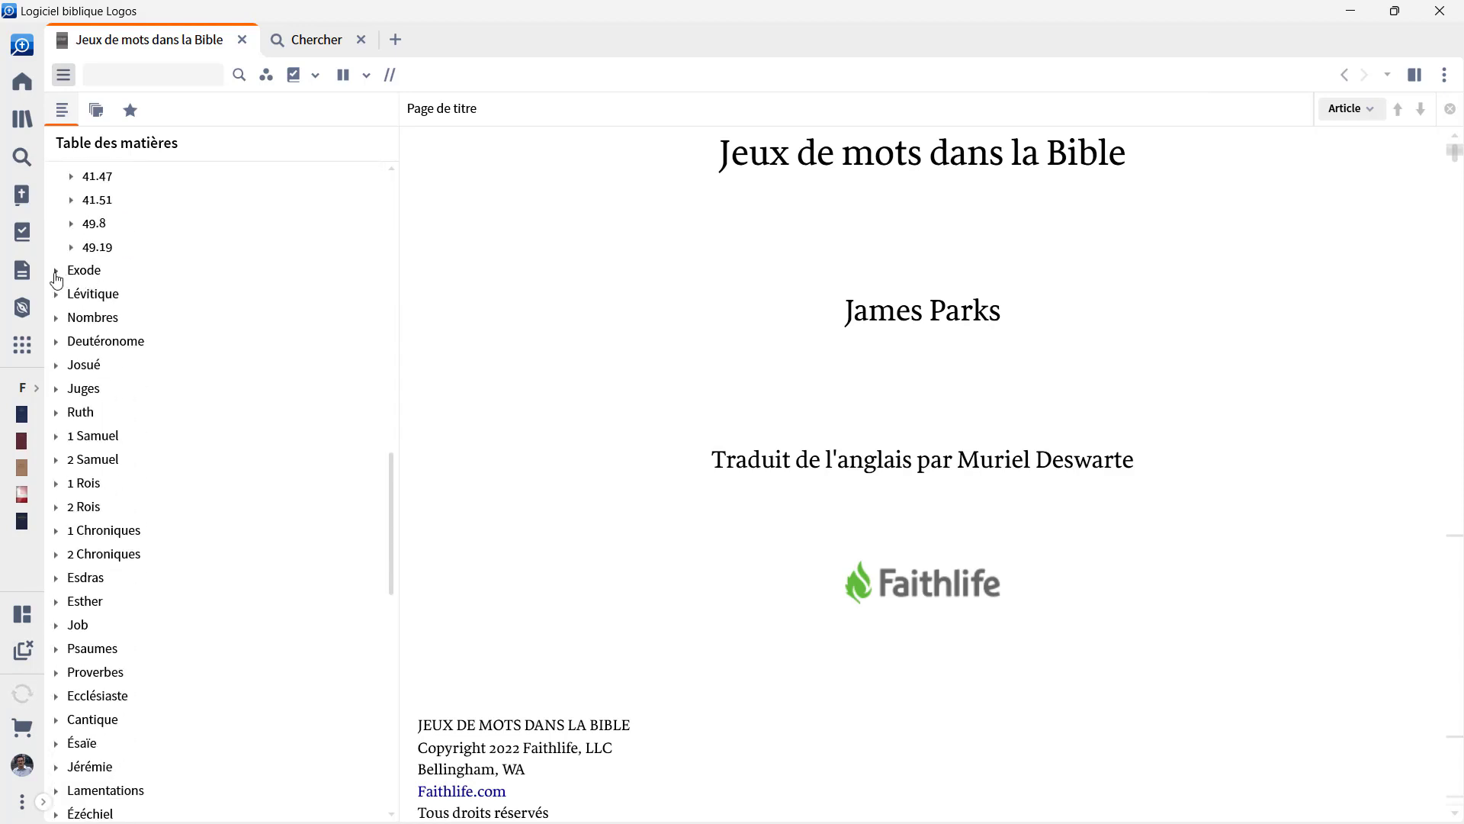
scroll(79, 290, down, 18)
scroll(83, 307, down, 4)
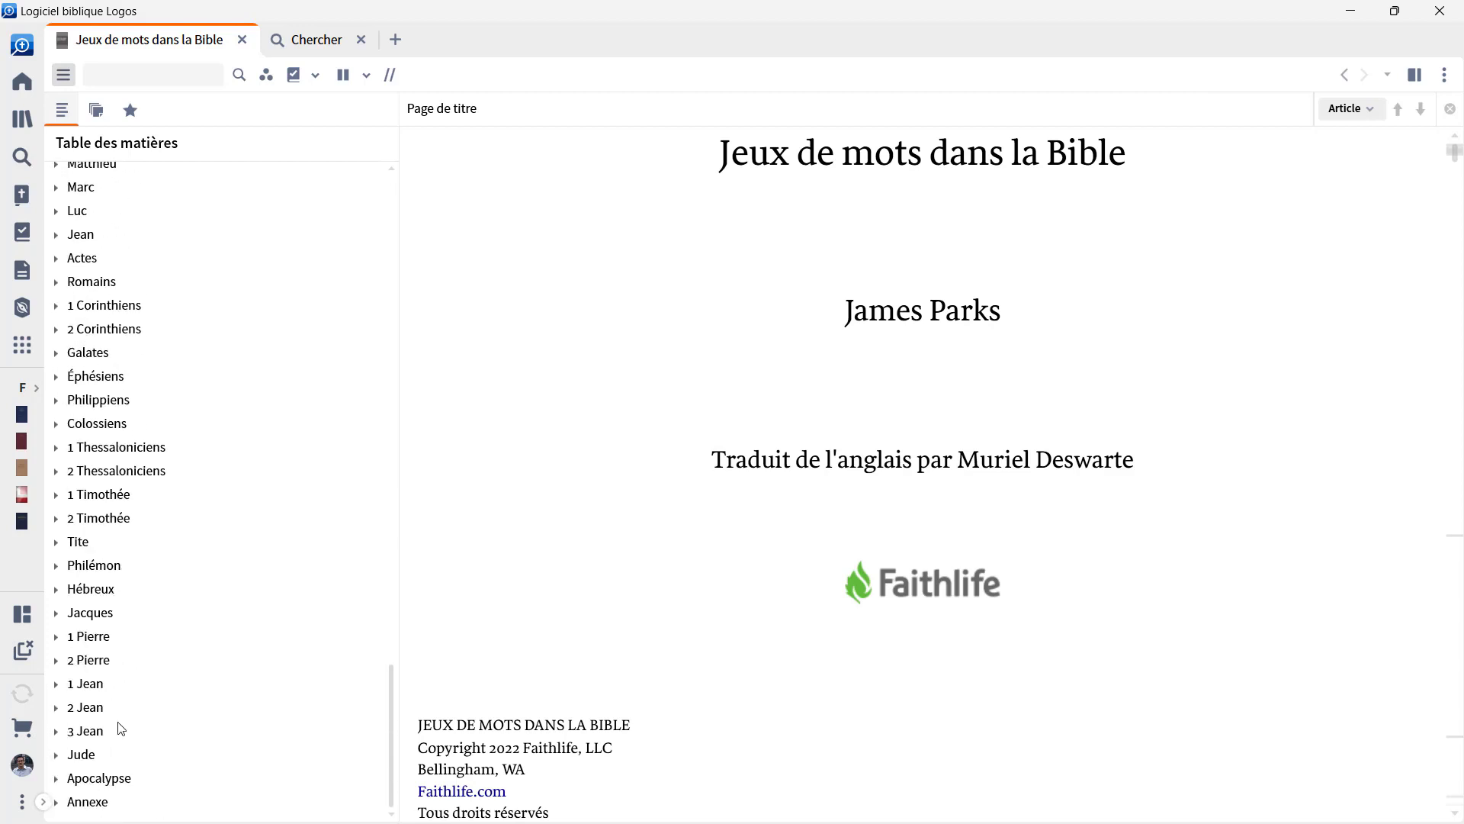
Step: Return to the passages under Genèse in the table of contents and display the article on 1.2
scroll(168, 720, up, 20)
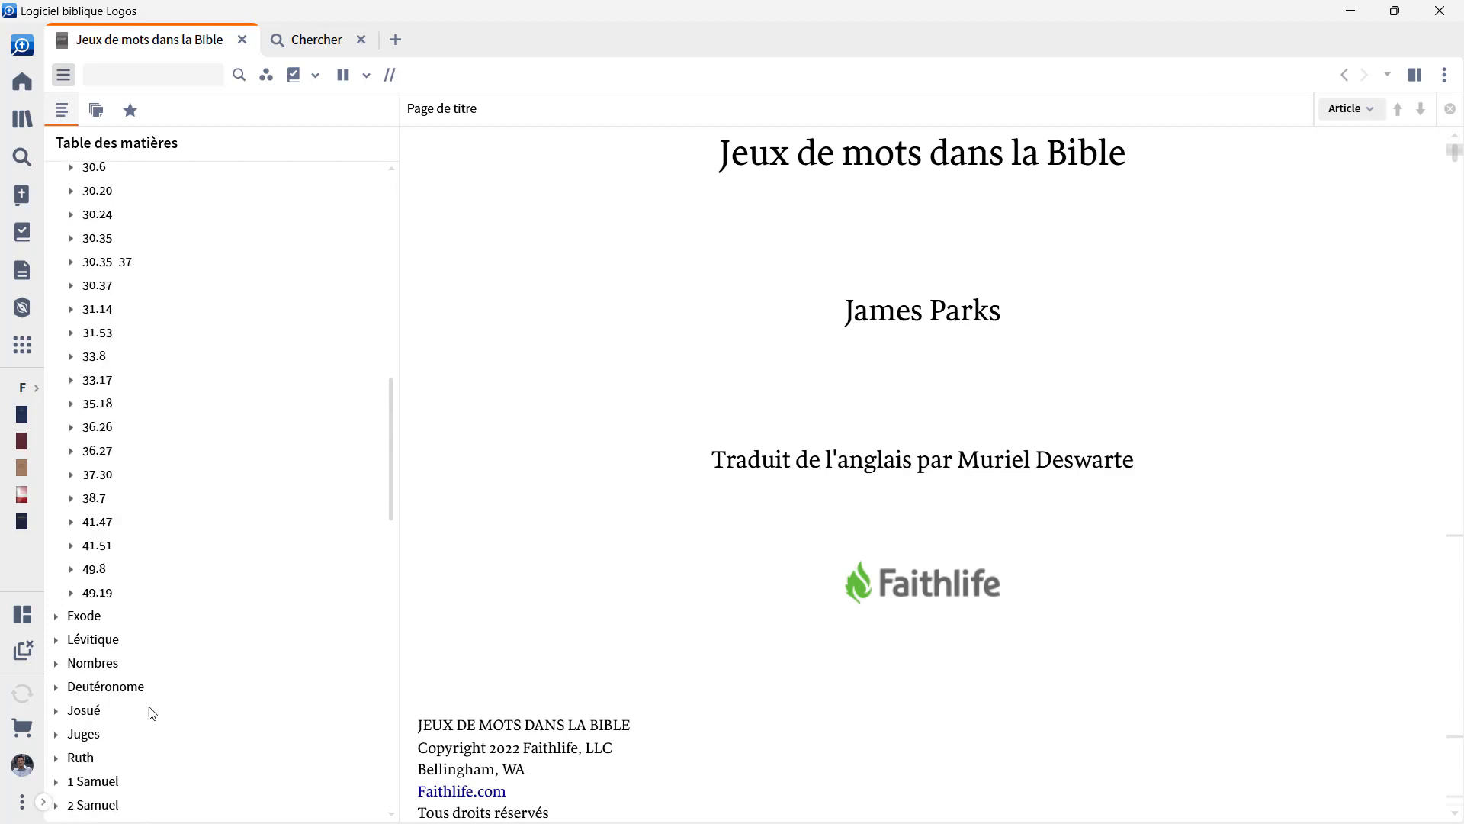
scroll(162, 691, up, 10)
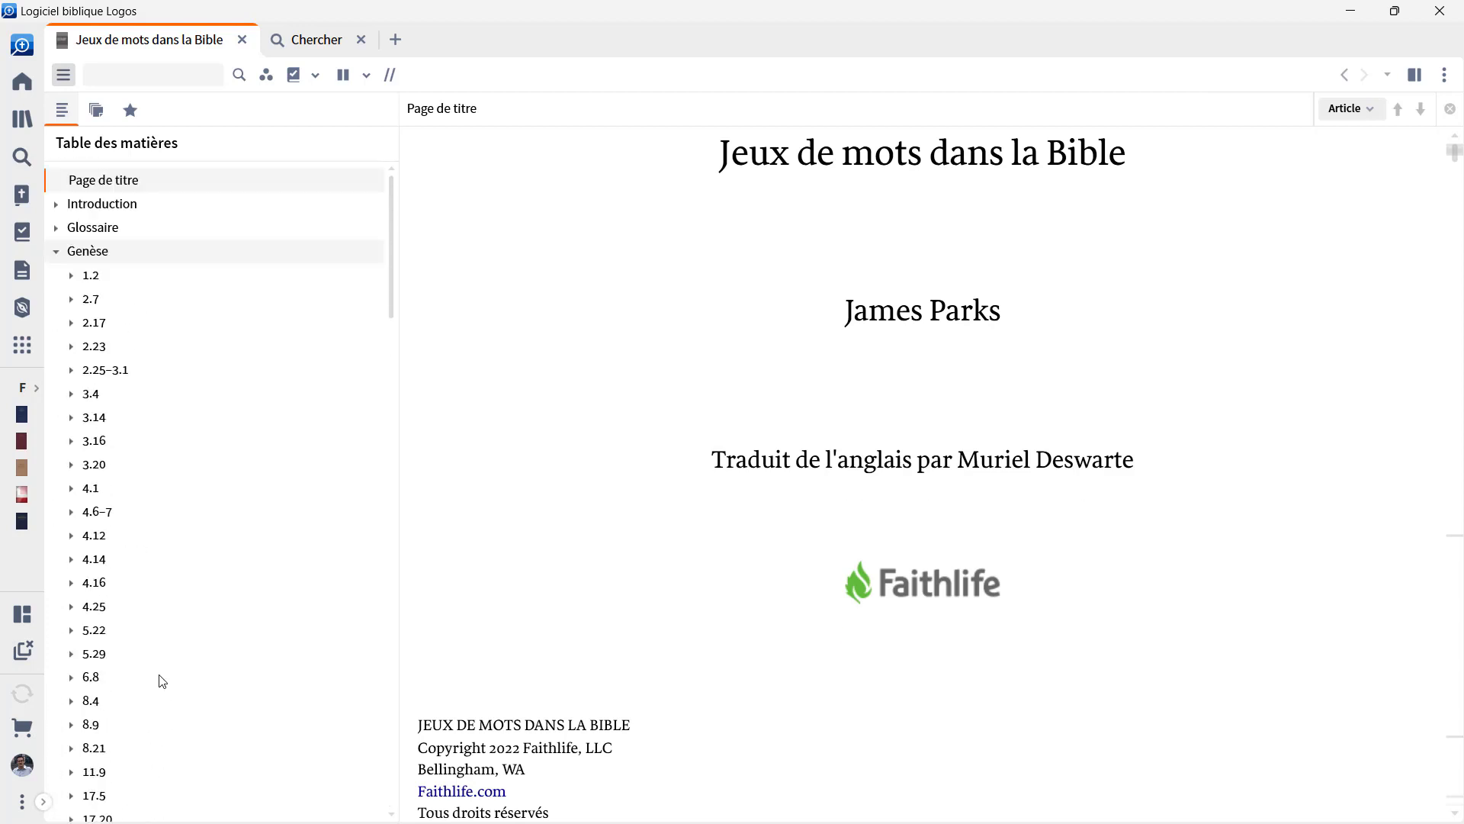
click(85, 279)
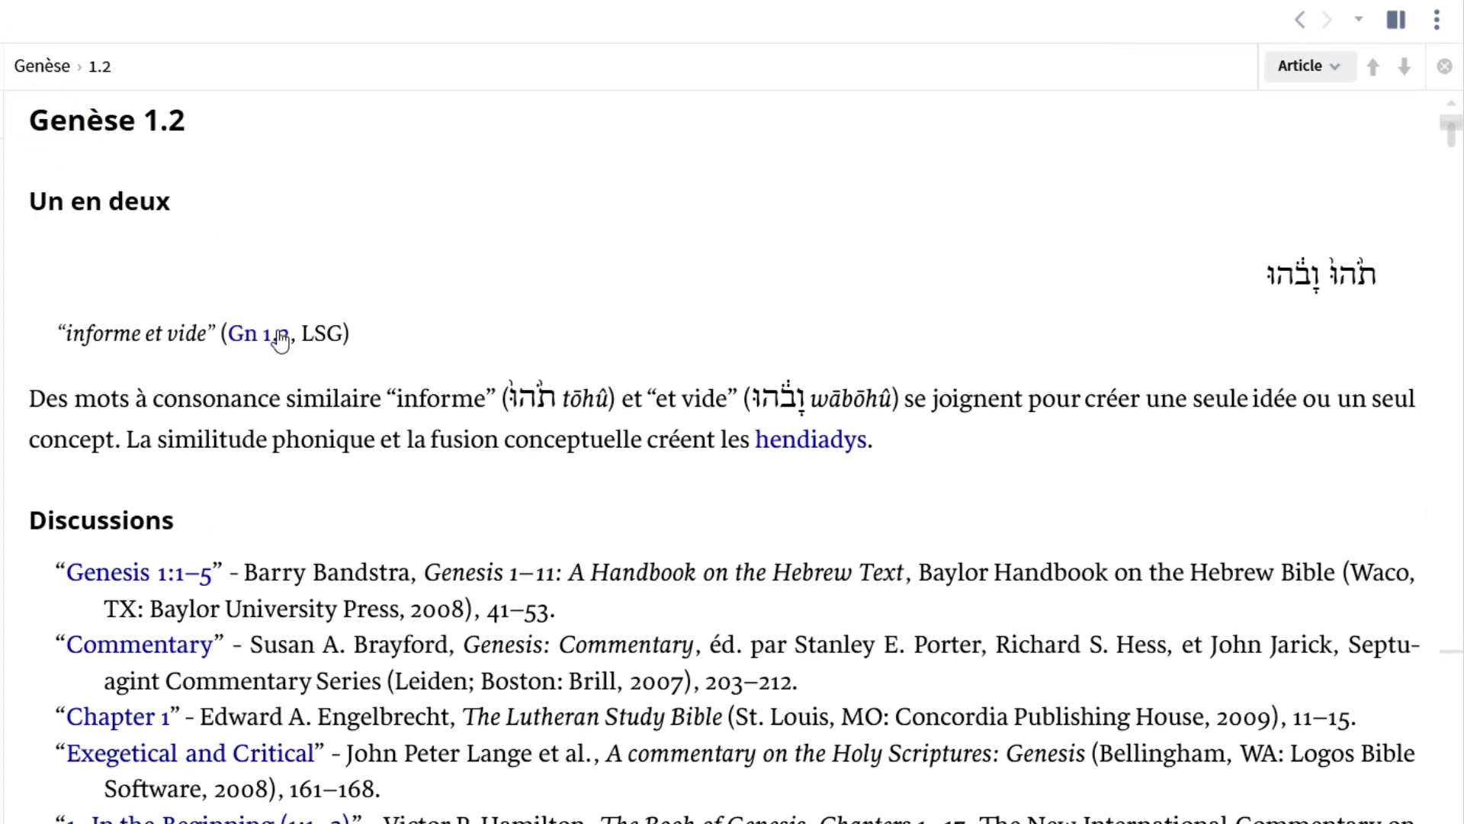
Step: Review the Discussions references for Genèse 1.2 and open the Prologue (1:1, 2) entry from Genesis: An Introduction and Commentary
mouse_move(279, 337)
scroll(356, 402, down, 4)
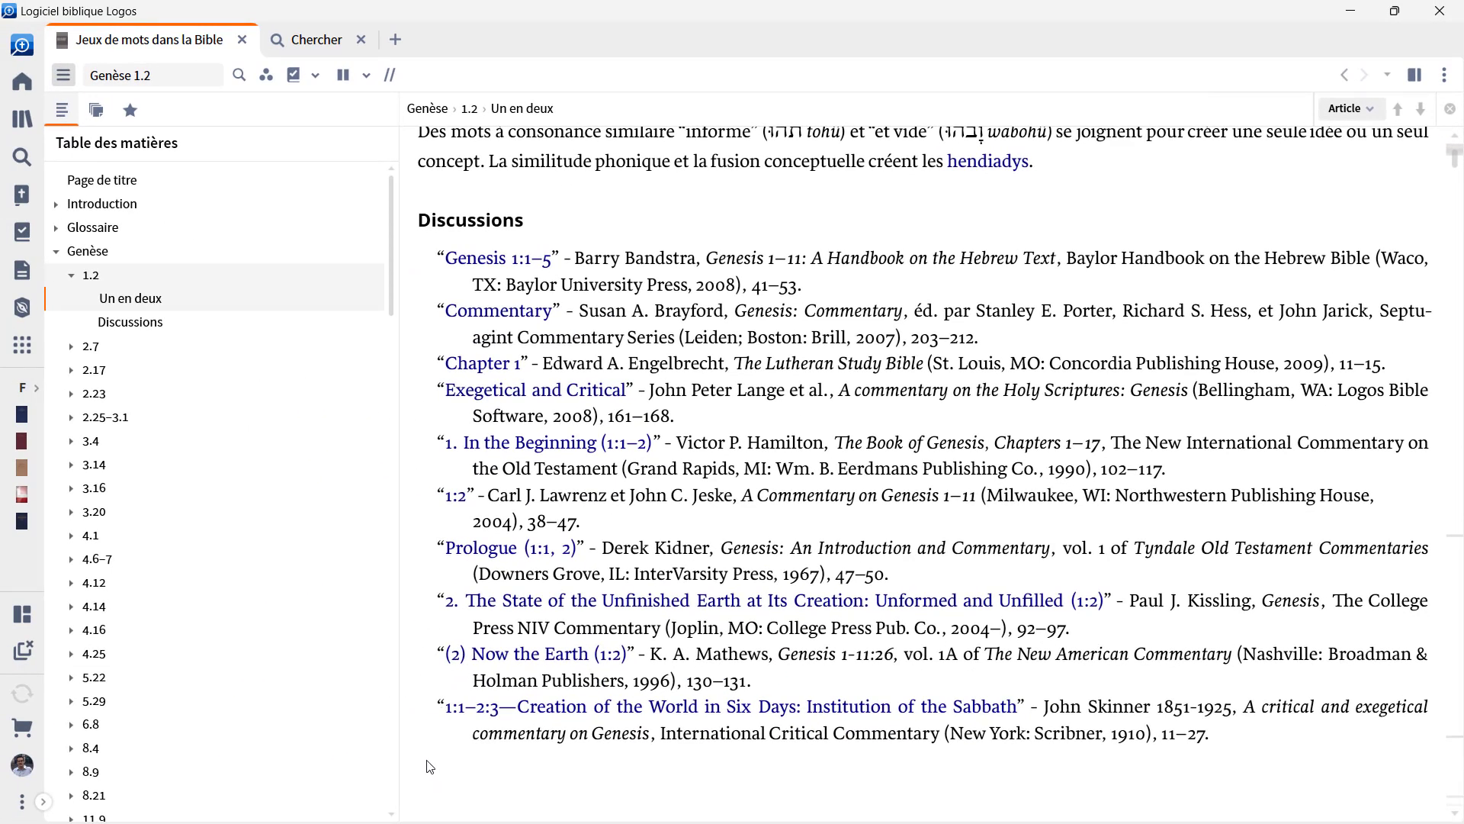
click(510, 557)
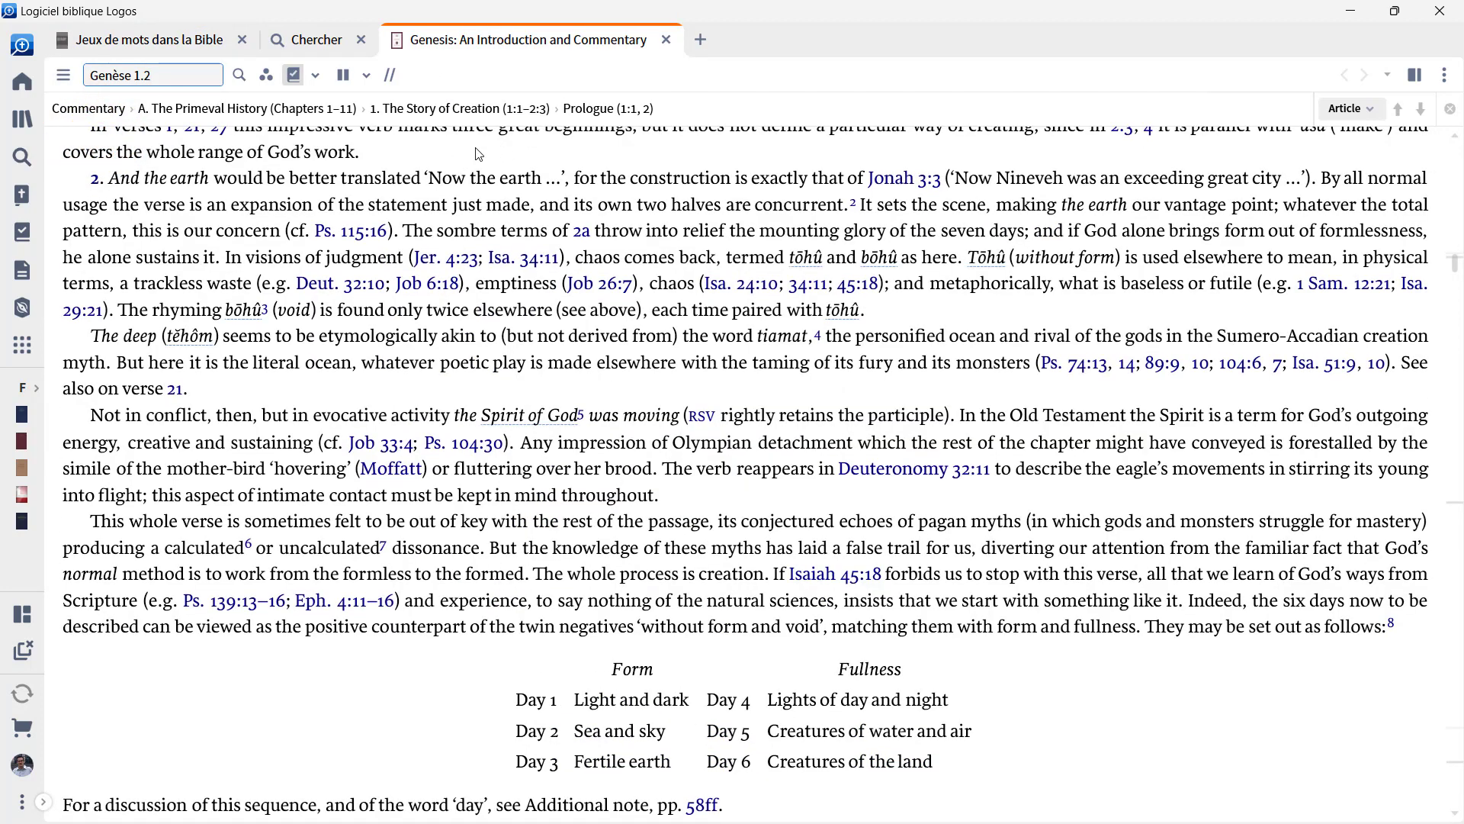
scroll(479, 154, up, 2)
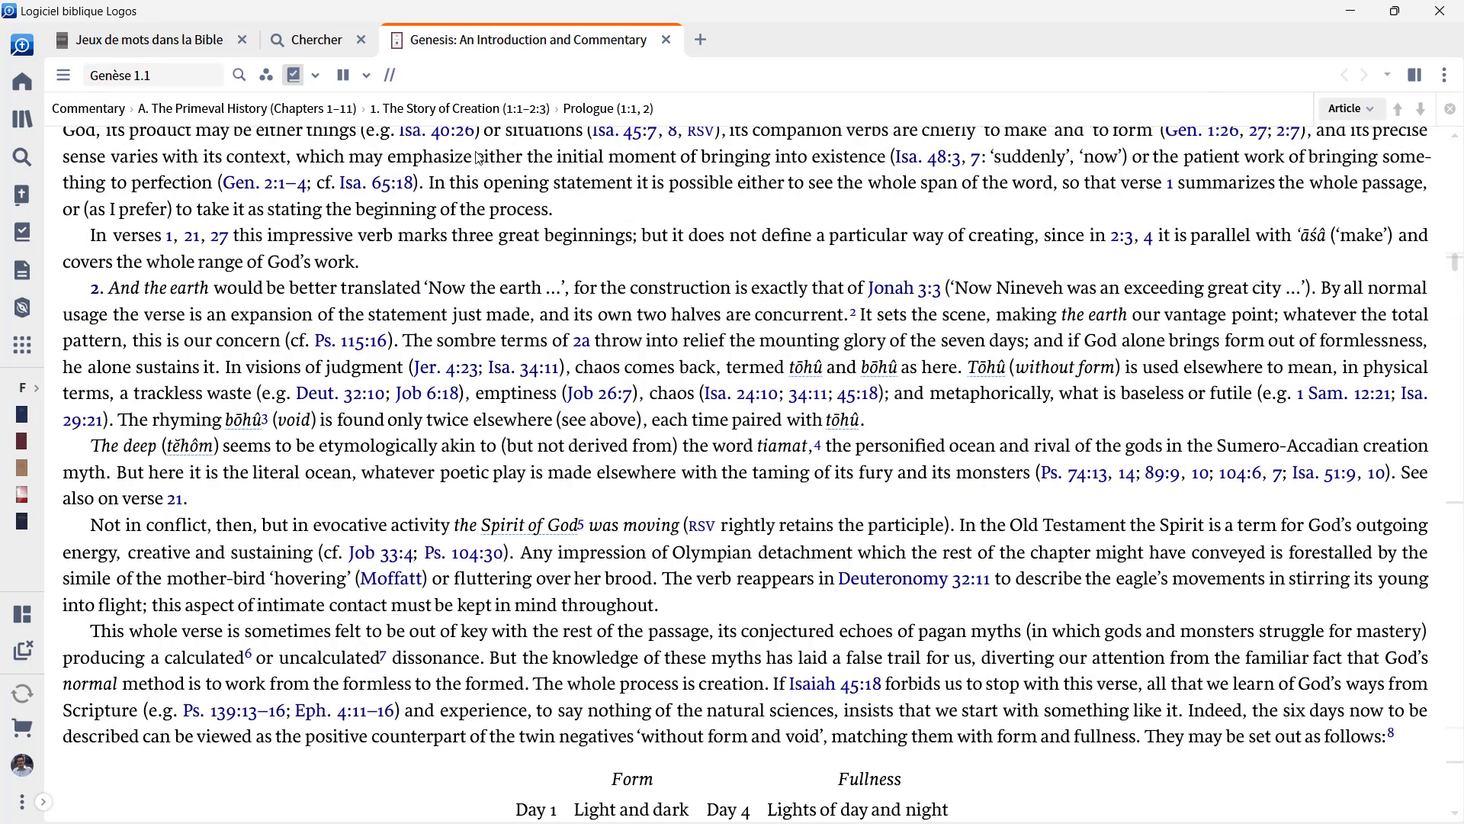
Step: Return to Jeux de mots dans la Bible and go back from the Genèse 1.2 article to the title page
click(177, 44)
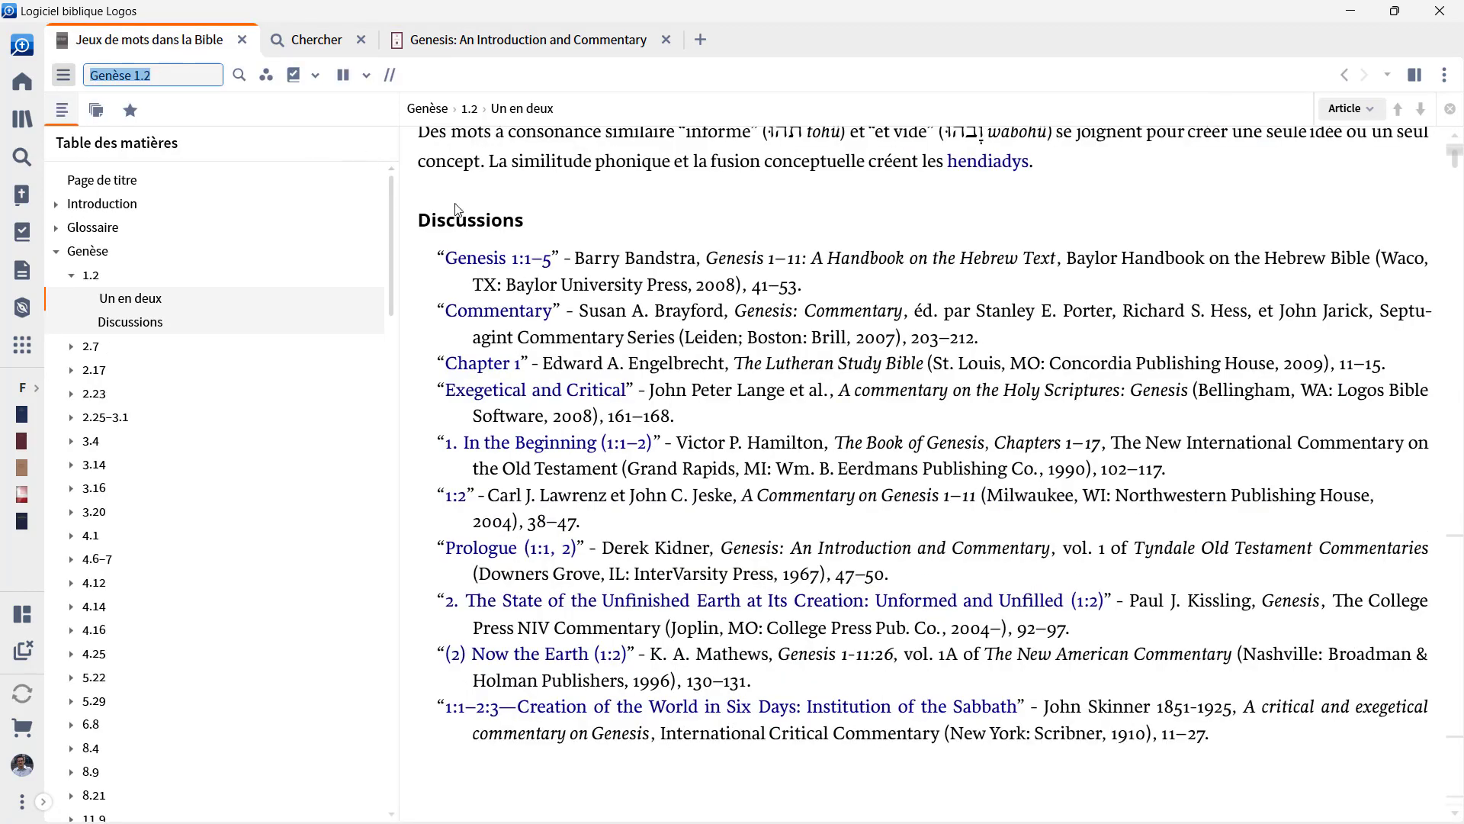
scroll(501, 227, up, 8)
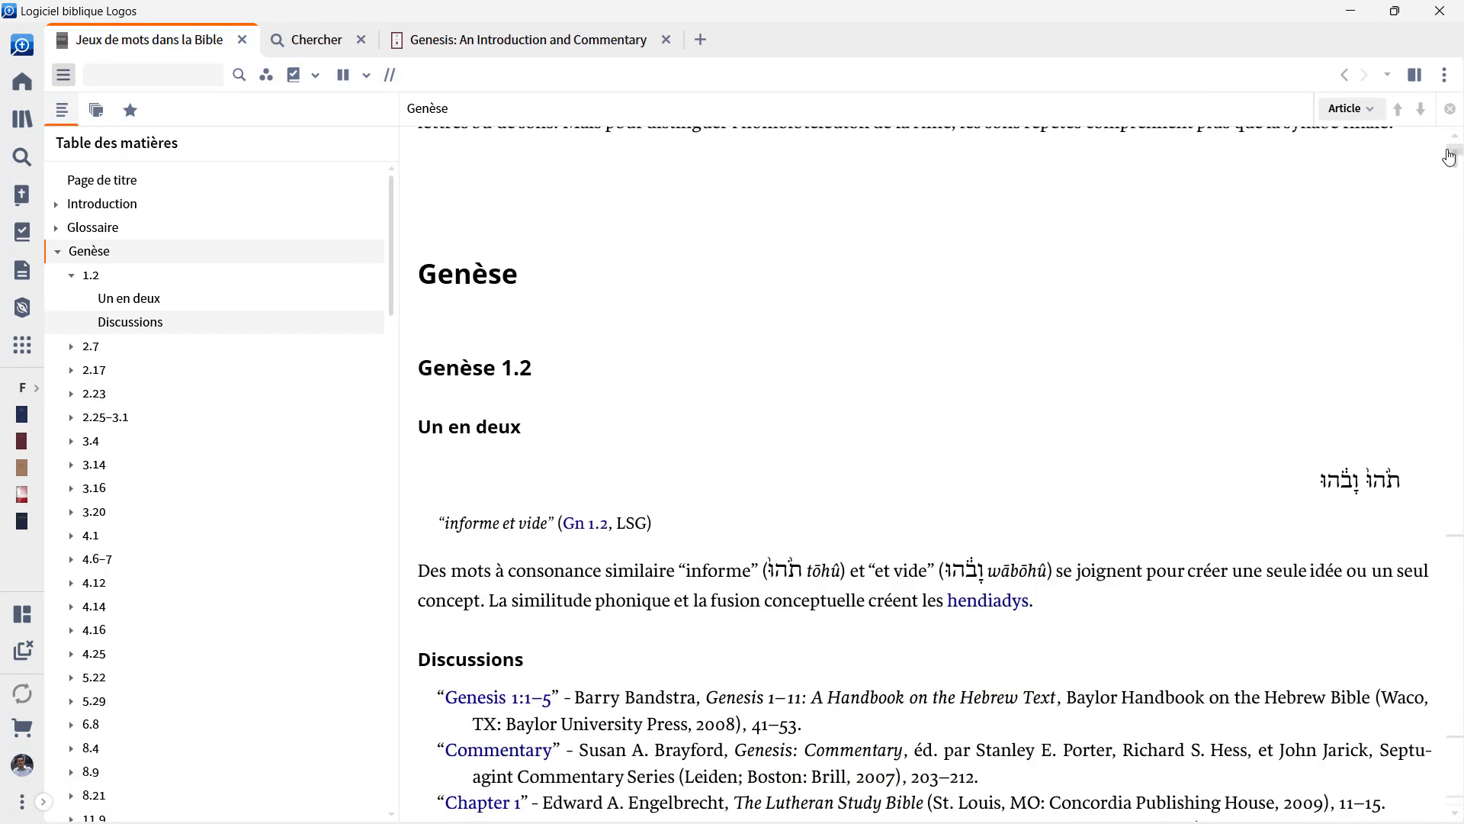
drag(1449, 158, 1449, 141)
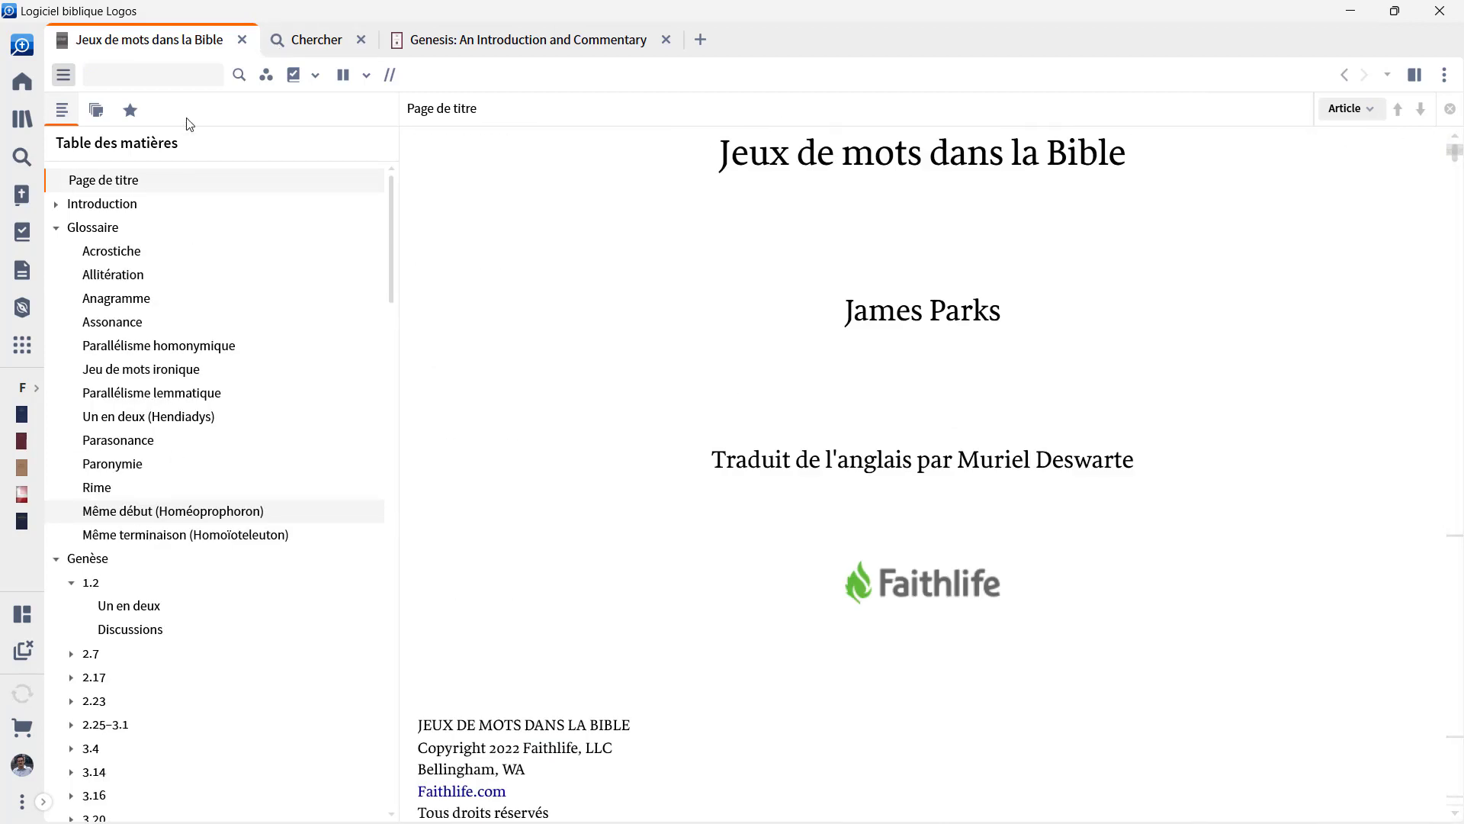
Step: Enter the query jeudemots:type:hendiadys in the Bible search over all passages
click(310, 50)
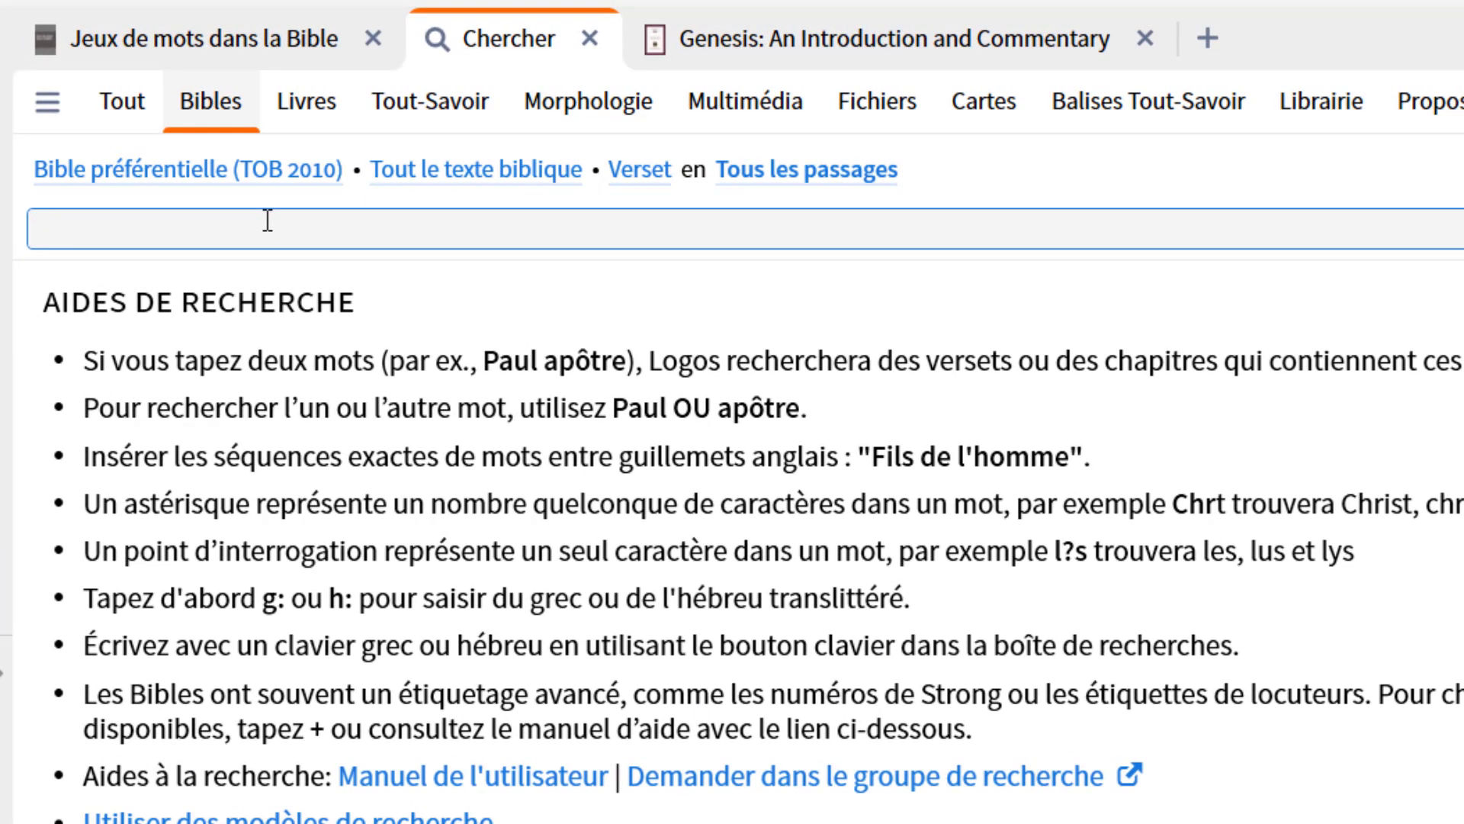
text(je)
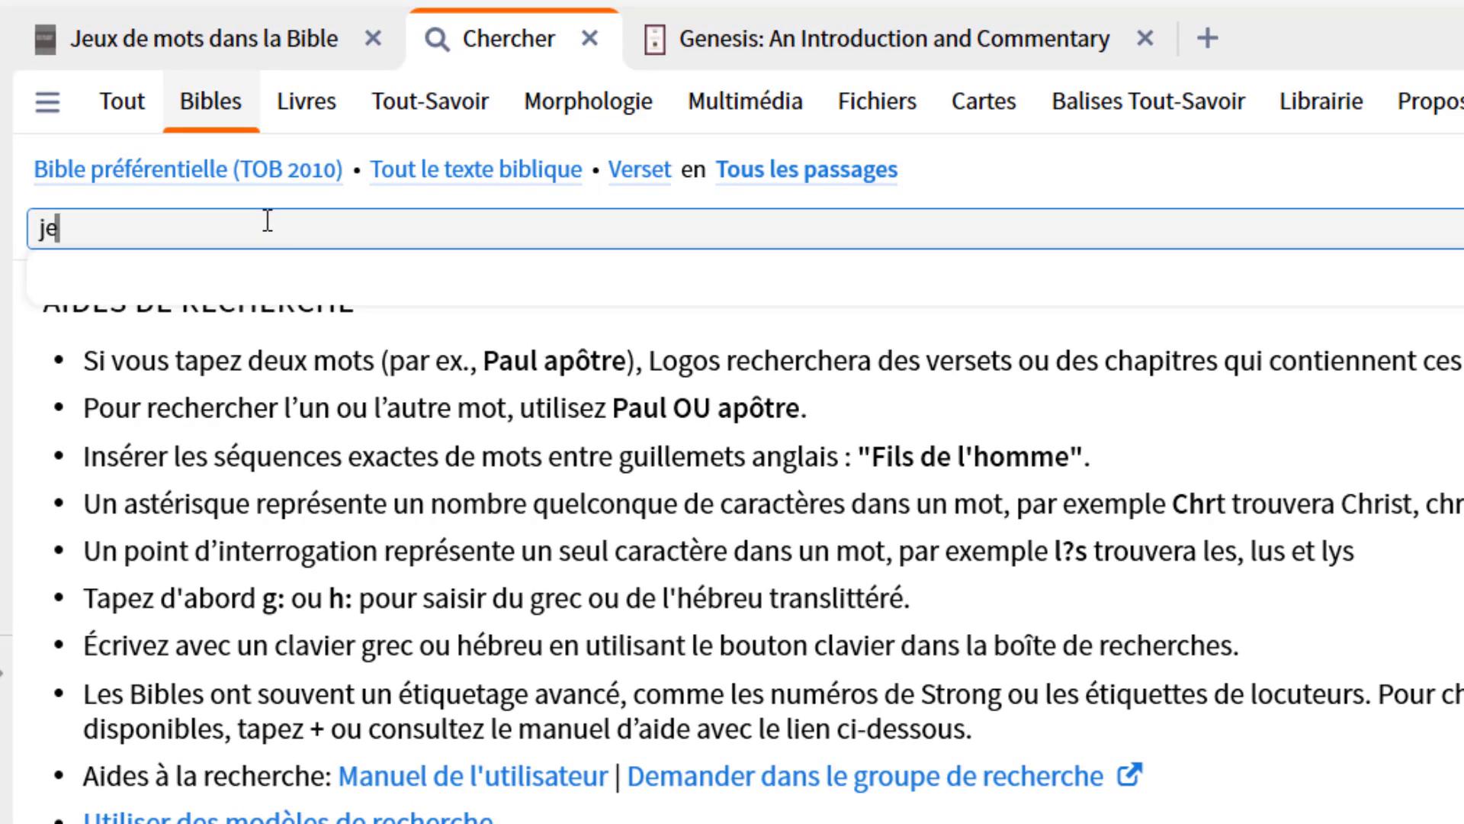
text(udemots)
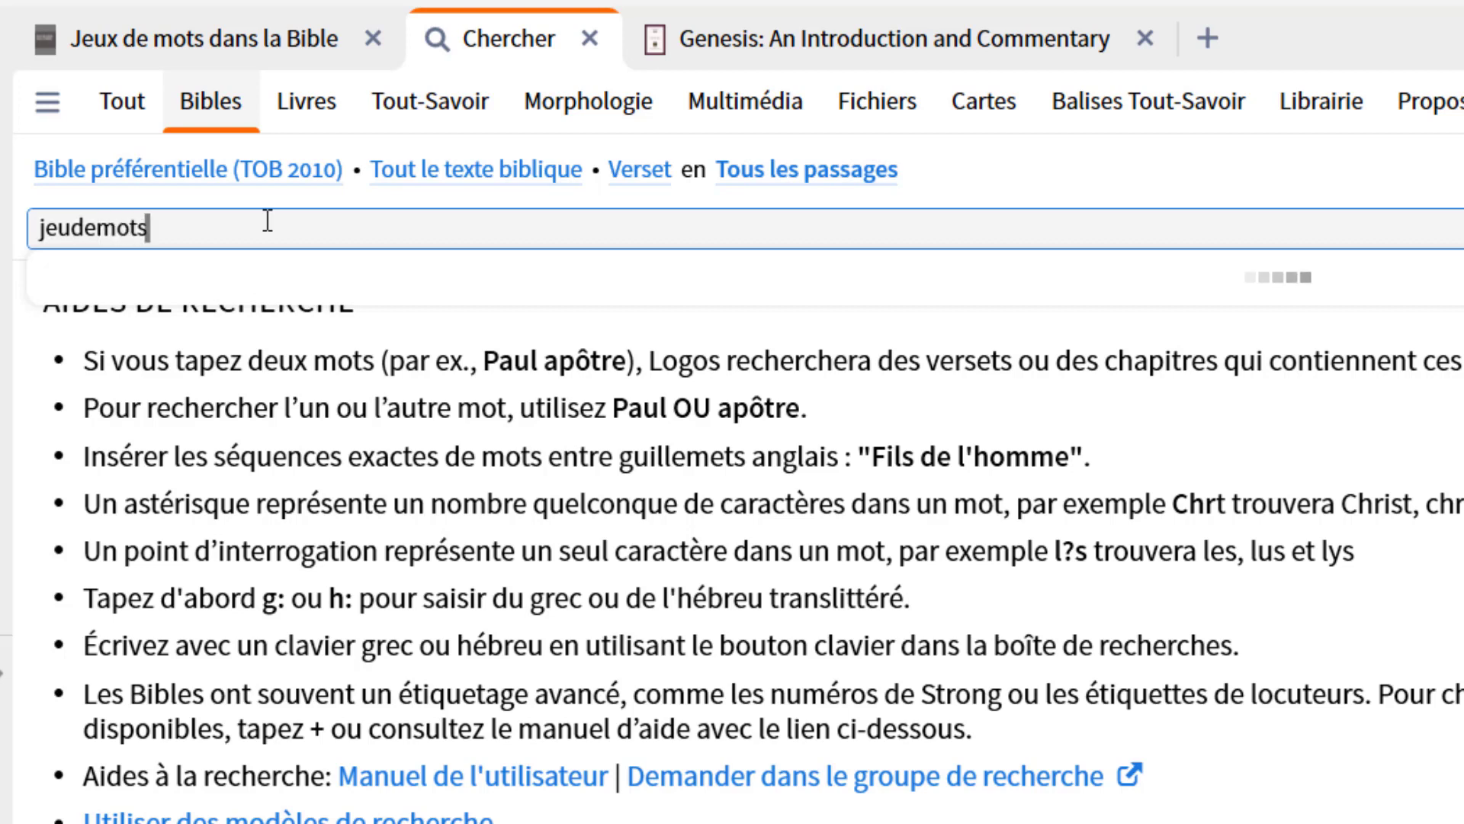
text(:ty)
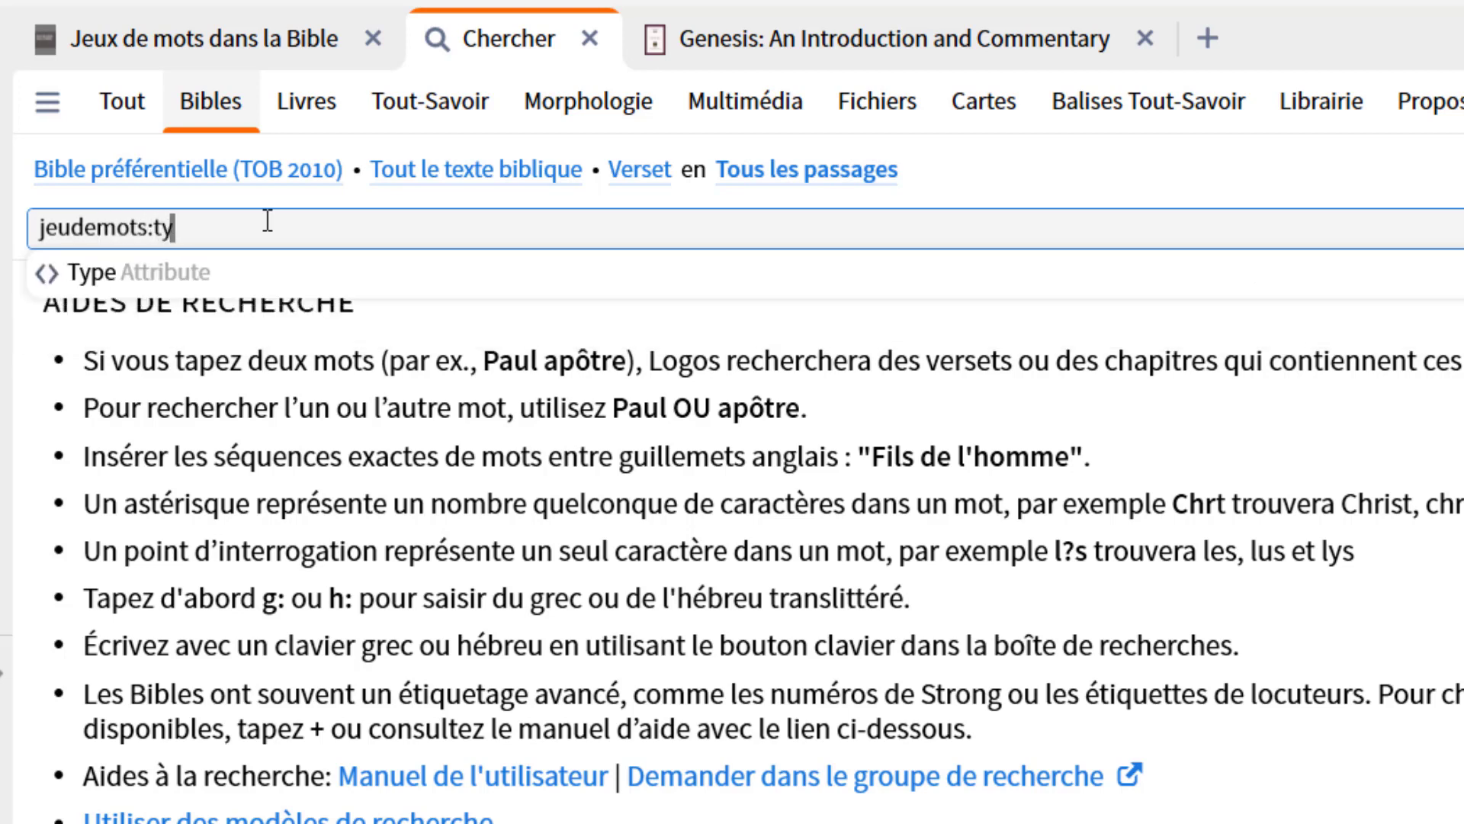
text(pe!)
key(BackSpace)
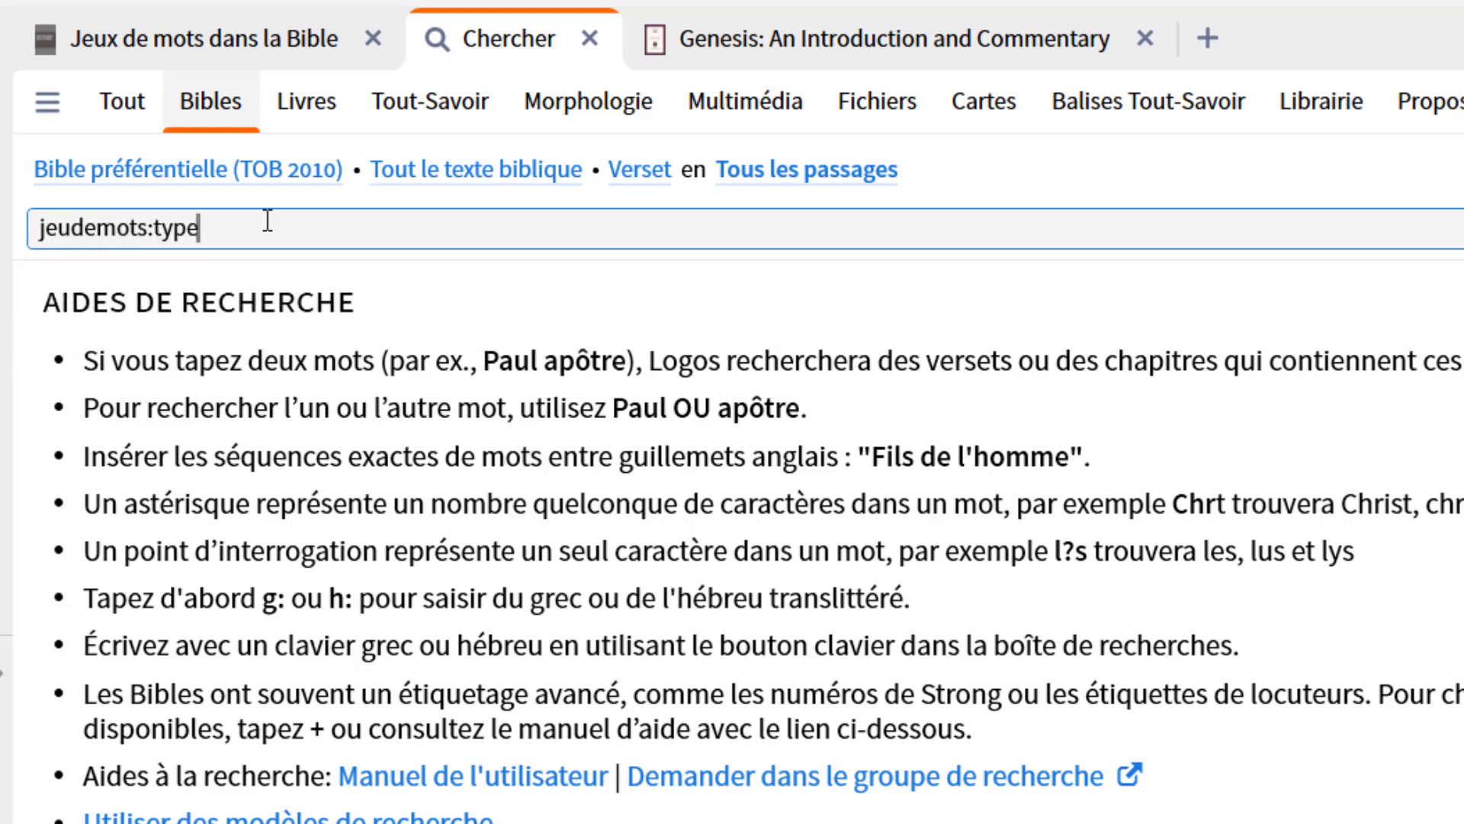
text(:hendiadys)
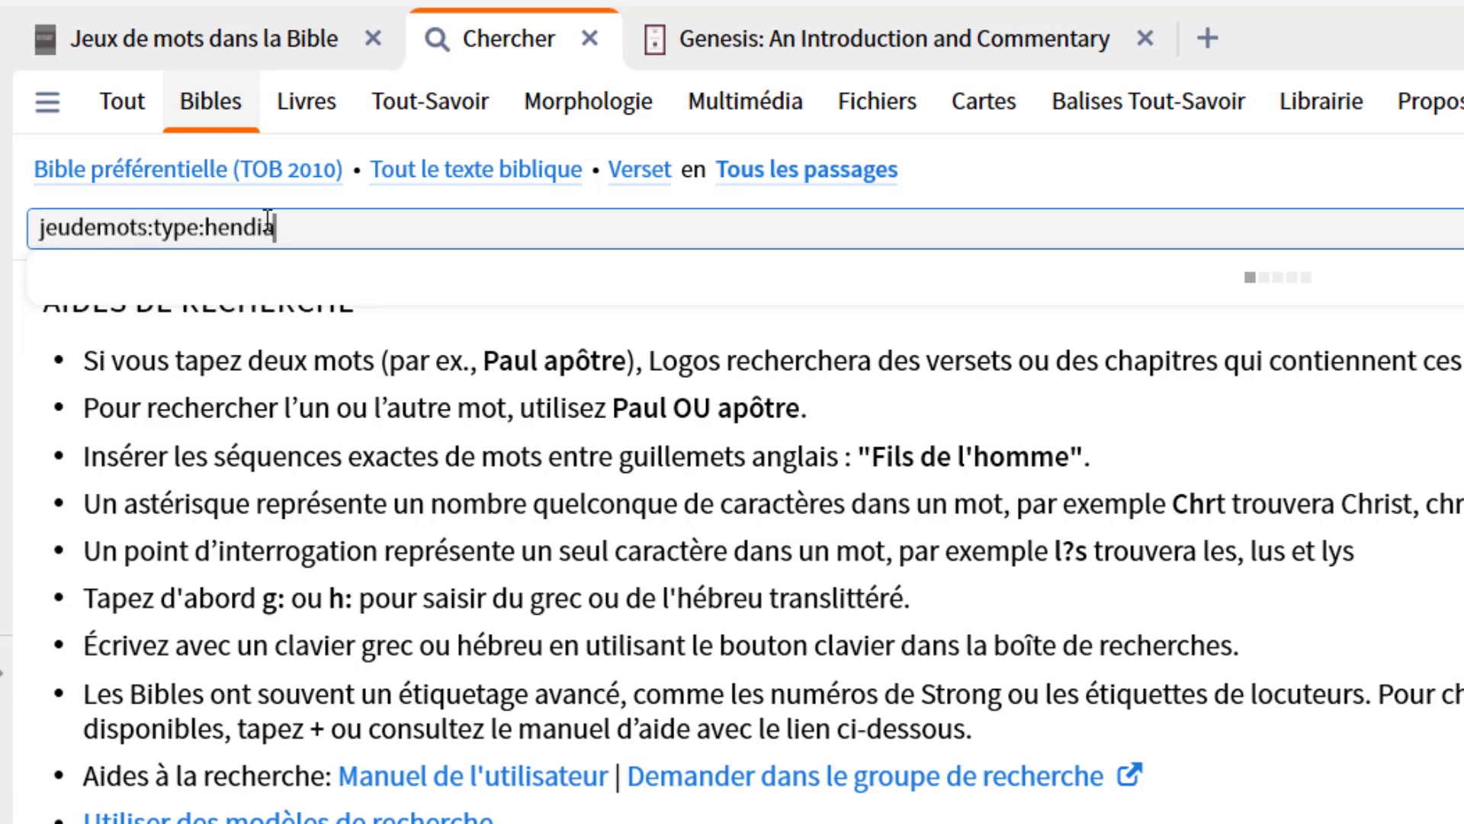